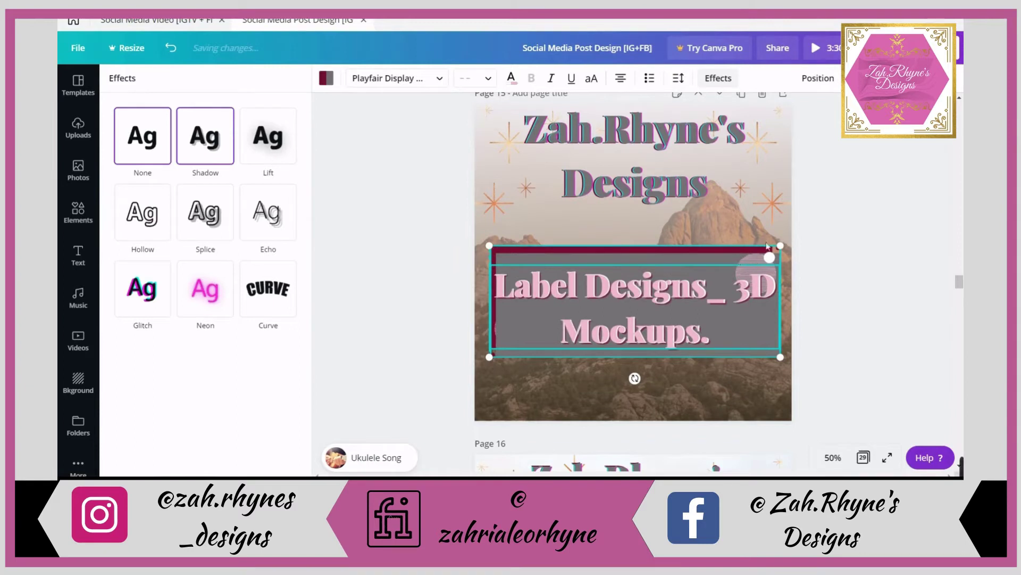
Step: Change both stacked layers of the "Label Designs_ 3D Mockups." text on page 15 to RoxboroughCF and realign them over each other
{"action": "left_click", "coordinate": [910, 235]}
{"action": "scroll", "coordinate": [878, 285], "scroll_direction": "up", "scroll_amount": 2}
{"action": "scroll", "coordinate": [877, 286], "scroll_direction": "up", "scroll_amount": 4}
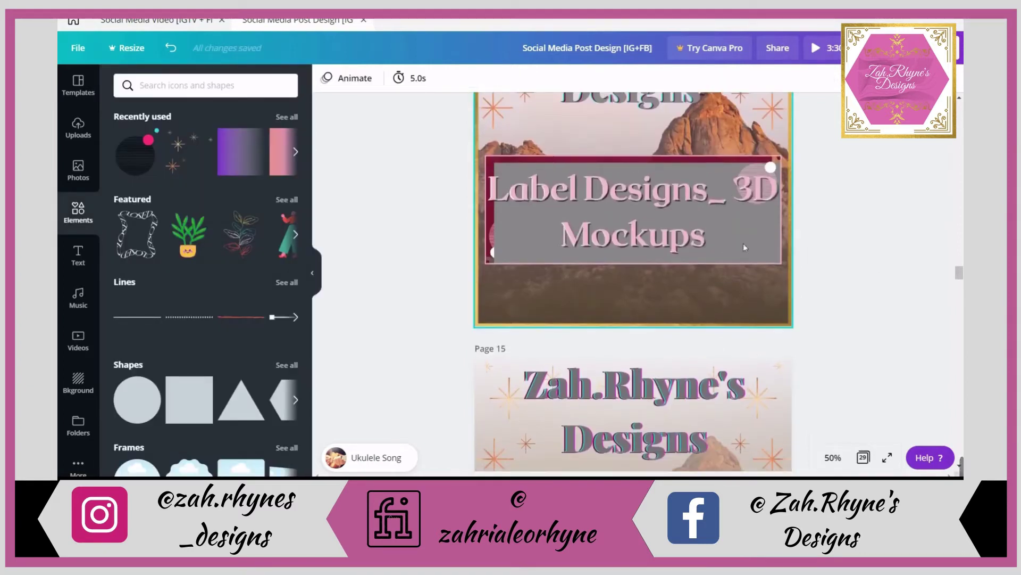
{"action": "scroll", "coordinate": [737, 250], "scroll_direction": "down", "scroll_amount": 5}
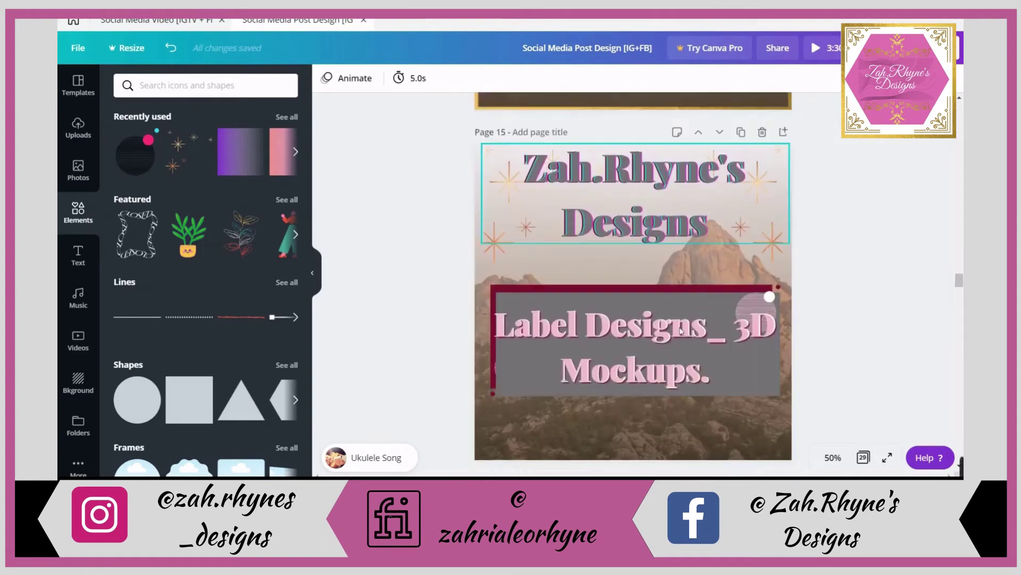
{"action": "left_click", "coordinate": [679, 332]}
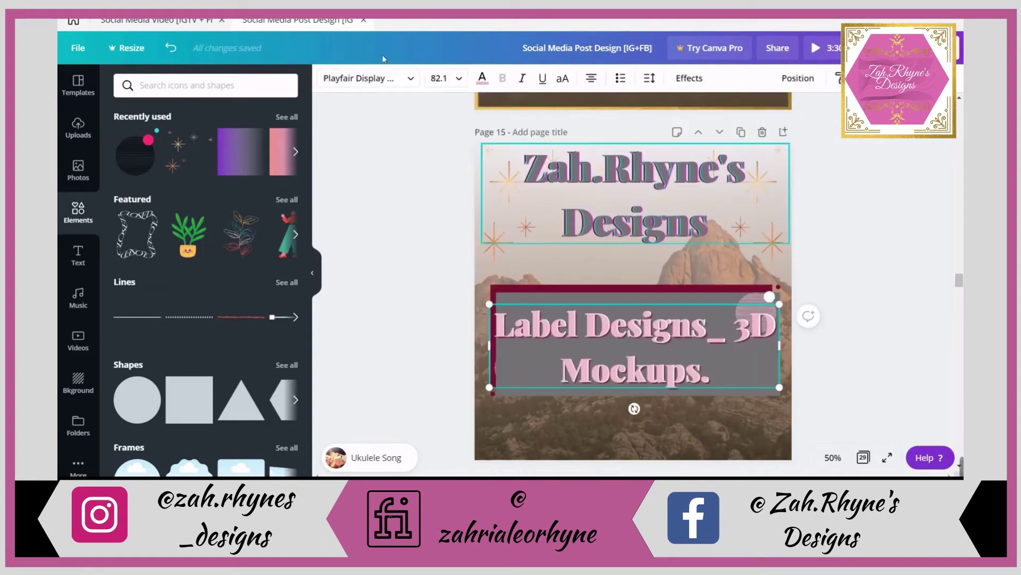
{"action": "left_click", "coordinate": [397, 80]}
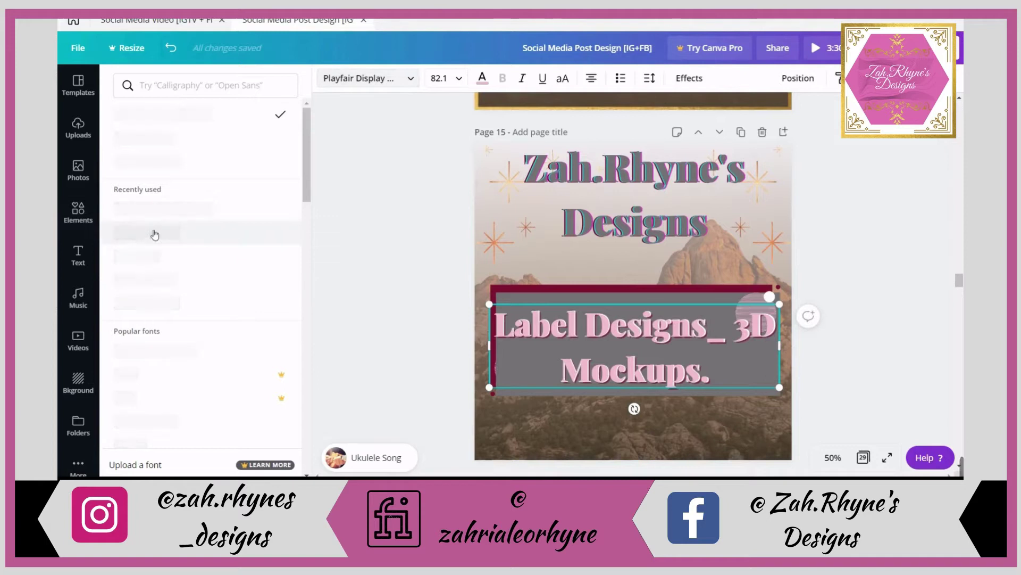
{"action": "left_click", "coordinate": [170, 161]}
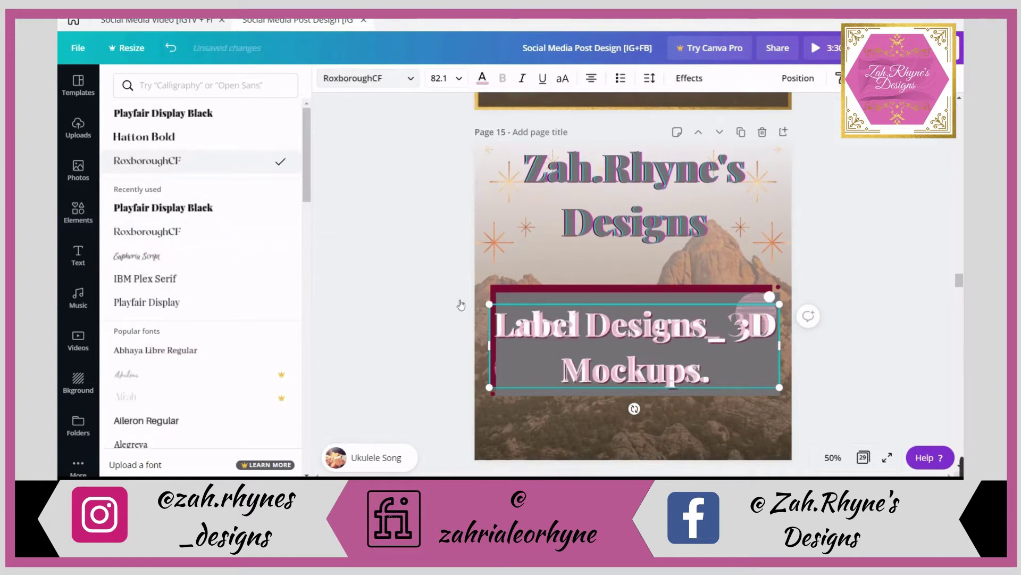
{"action": "key", "text": "ctrl+z"}
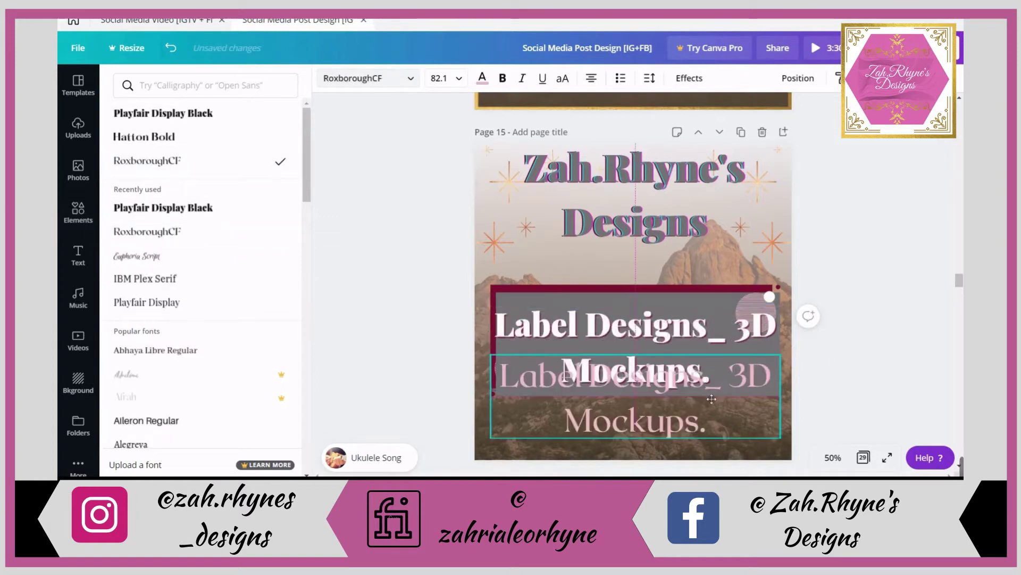
{"action": "left_click", "coordinate": [132, 159]}
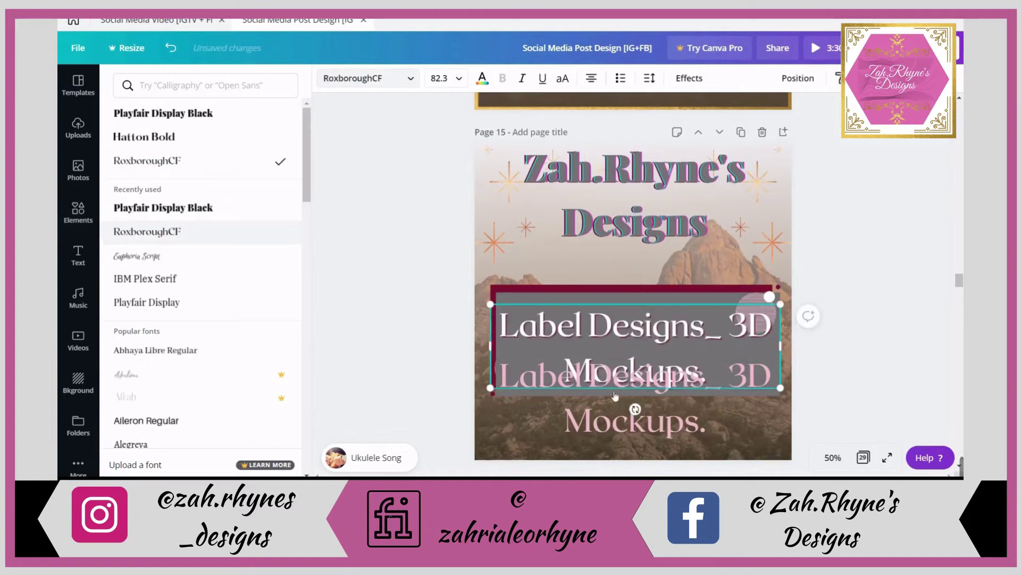
{"action": "left_click_drag", "start_coordinate": [618, 401], "coordinate": [624, 358]}
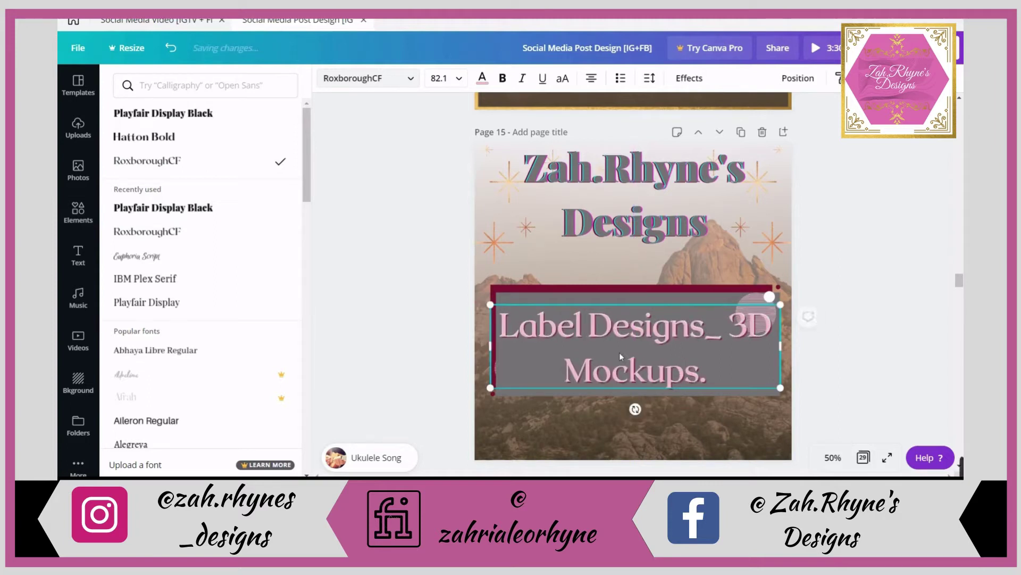
Step: Ungroup the shapes that form the label box on page 15
{"action": "left_click_drag", "start_coordinate": [860, 397], "coordinate": [730, 375]}
{"action": "left_click", "coordinate": [889, 319]}
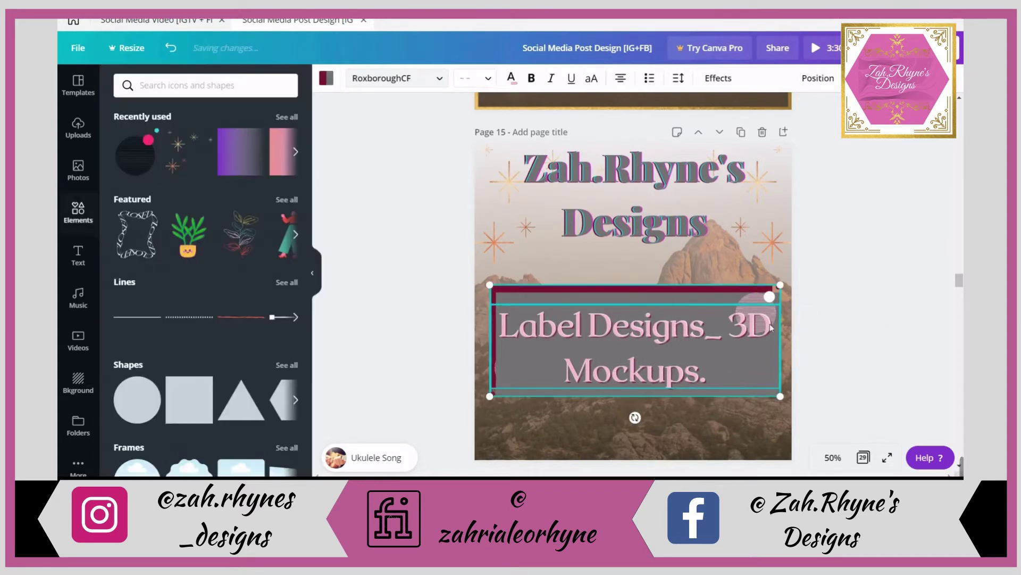
{"action": "left_click", "coordinate": [746, 294]}
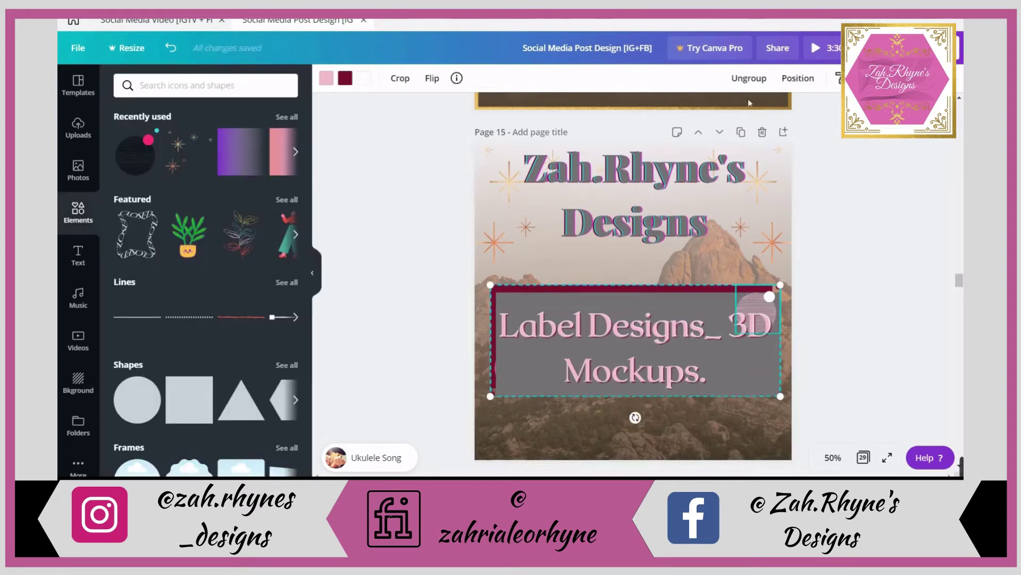
{"action": "left_click_drag", "start_coordinate": [933, 338], "coordinate": [444, 281]}
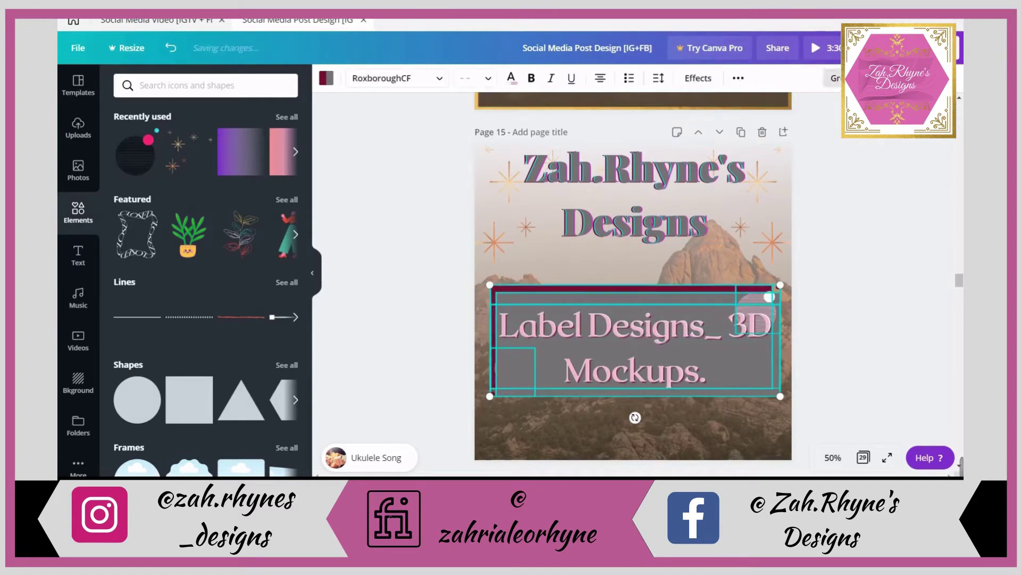
{"action": "left_click", "coordinate": [834, 170]}
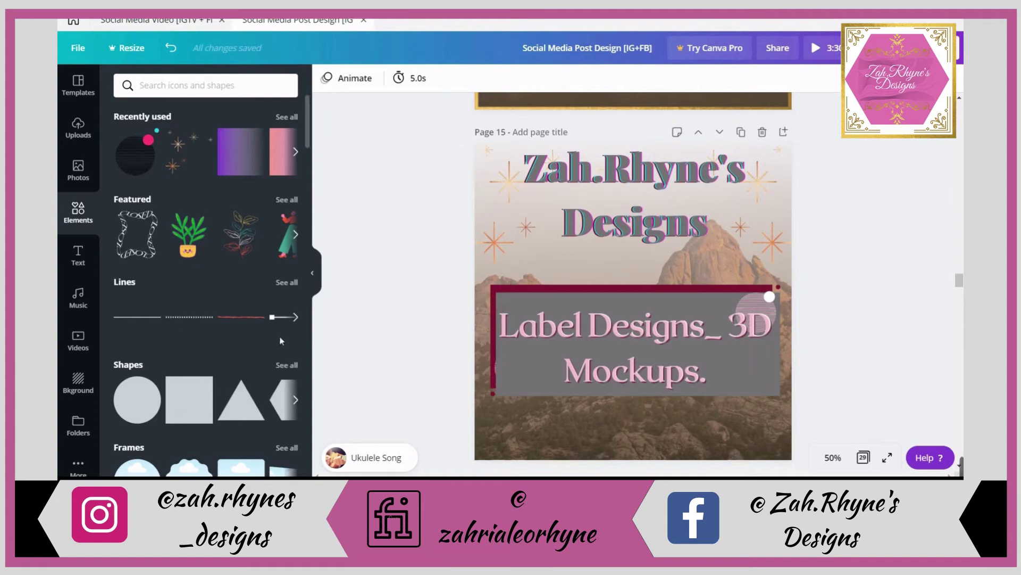
Step: Insert a square outline from the Shapes elements on page 15, scale it down and stretch it into a wide rectangle
{"action": "scroll", "coordinate": [281, 344], "scroll_direction": "down", "scroll_amount": 1}
{"action": "scroll", "coordinate": [595, 194], "scroll_direction": "up", "scroll_amount": 2}
{"action": "scroll", "coordinate": [595, 193], "scroll_direction": "down", "scroll_amount": 1}
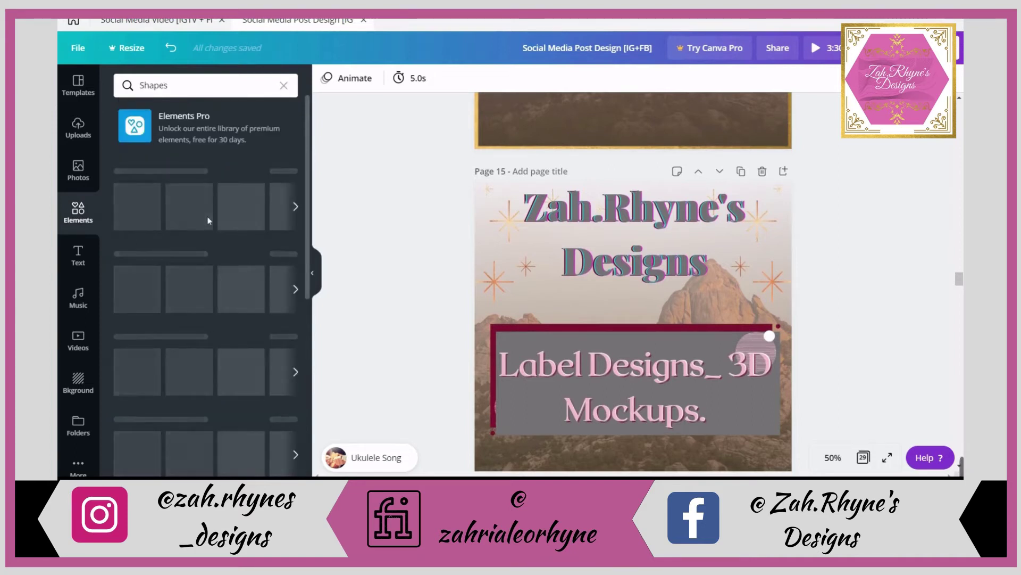
{"action": "scroll", "coordinate": [212, 249], "scroll_direction": "down", "scroll_amount": 5}
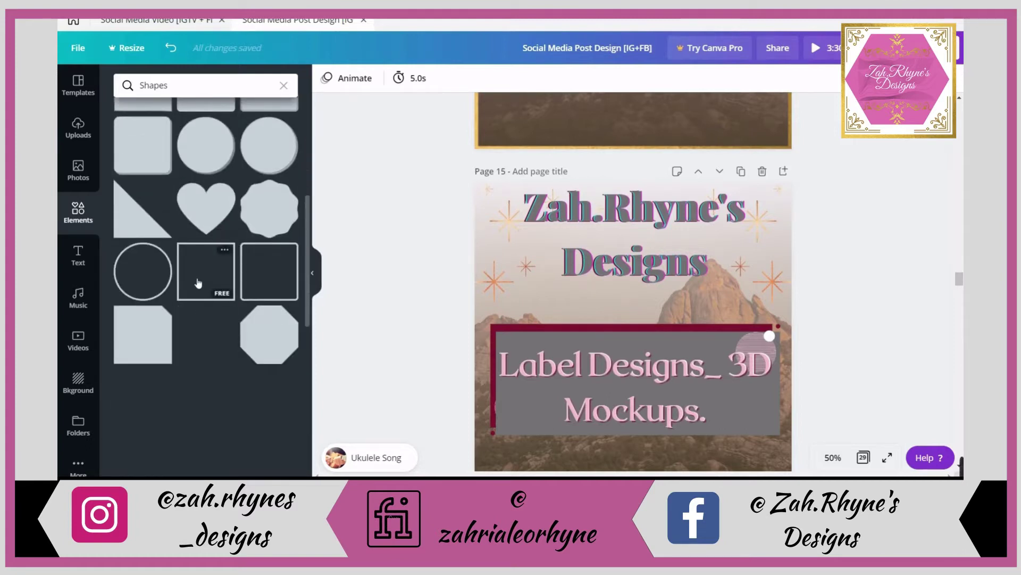
{"action": "left_click", "coordinate": [197, 282]}
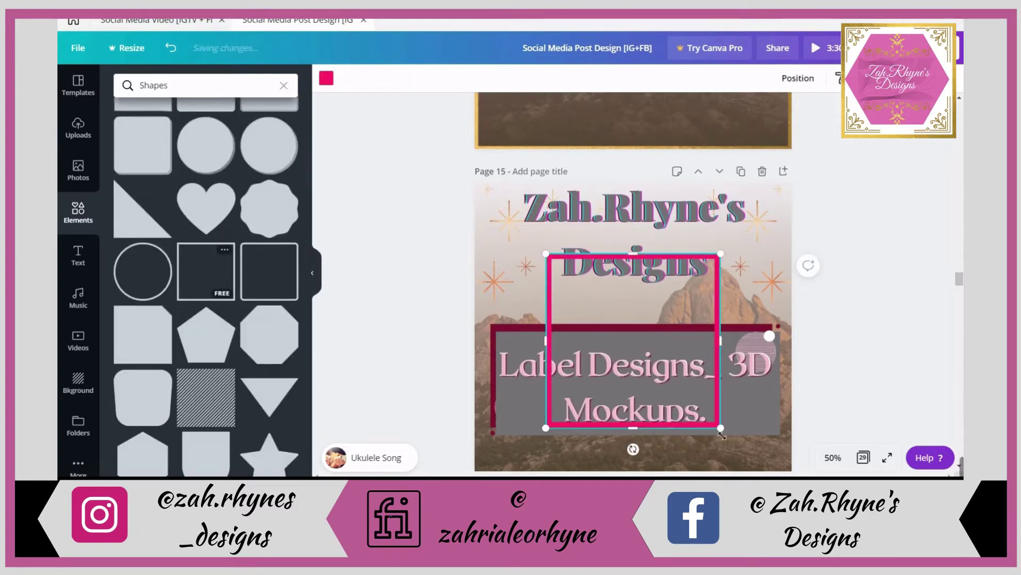
{"action": "left_click_drag", "start_coordinate": [723, 424], "coordinate": [693, 371]}
{"action": "left_click_drag", "start_coordinate": [647, 329], "coordinate": [601, 309]}
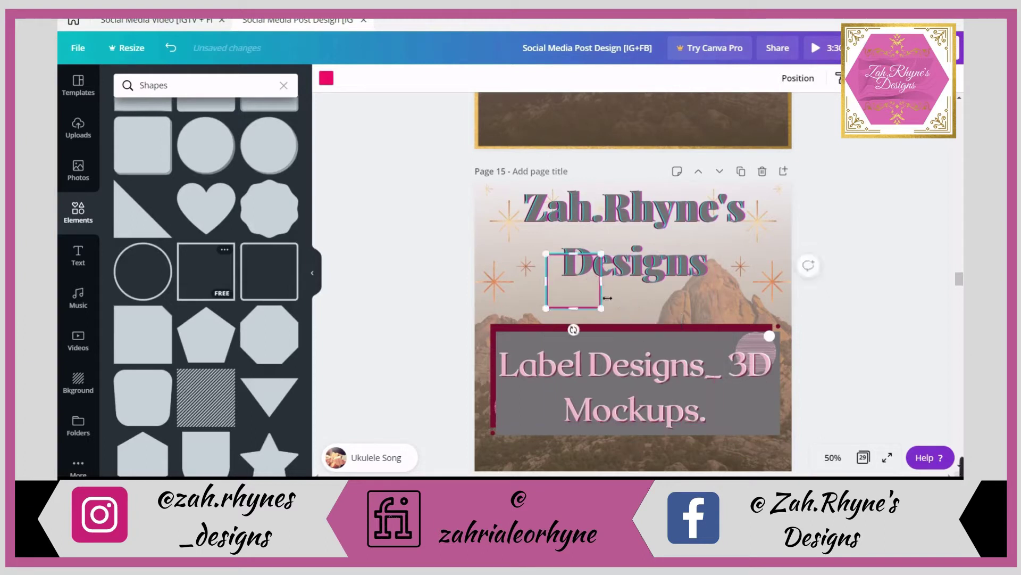
{"action": "left_click_drag", "start_coordinate": [626, 327], "coordinate": [791, 308]}
Step: Color the rectangle outline light pink and align it with the upper-left corner of the label box
{"action": "left_click", "coordinate": [326, 78]}
{"action": "left_click", "coordinate": [252, 261]}
{"action": "left_click_drag", "start_coordinate": [674, 298], "coordinate": [622, 368]}
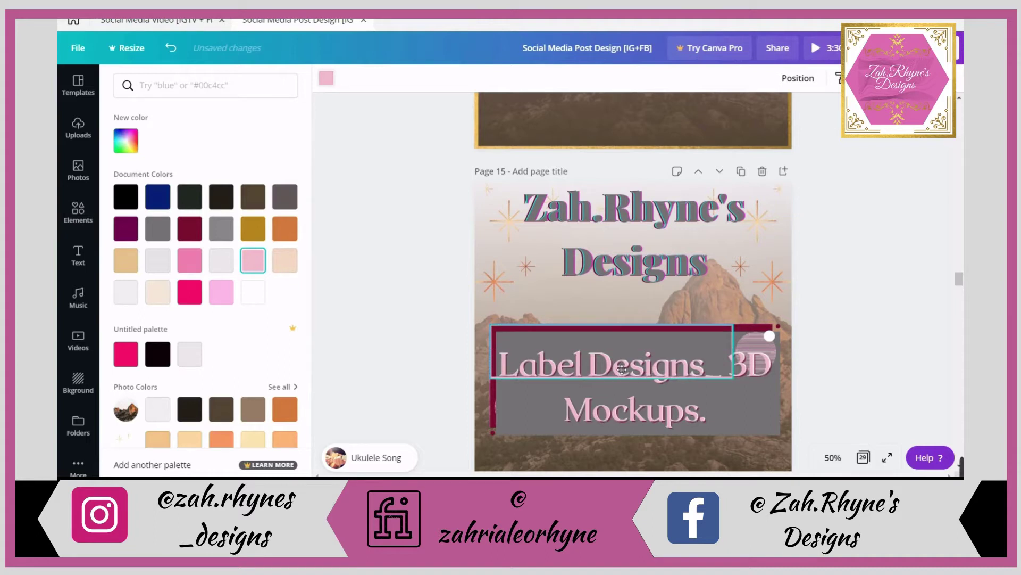
Step: Adjust the outline's transparency slightly and stretch it down and across to frame the whole label box
{"action": "left_click", "coordinate": [838, 78]}
{"action": "left_click_drag", "start_coordinate": [827, 111], "coordinate": [824, 110]}
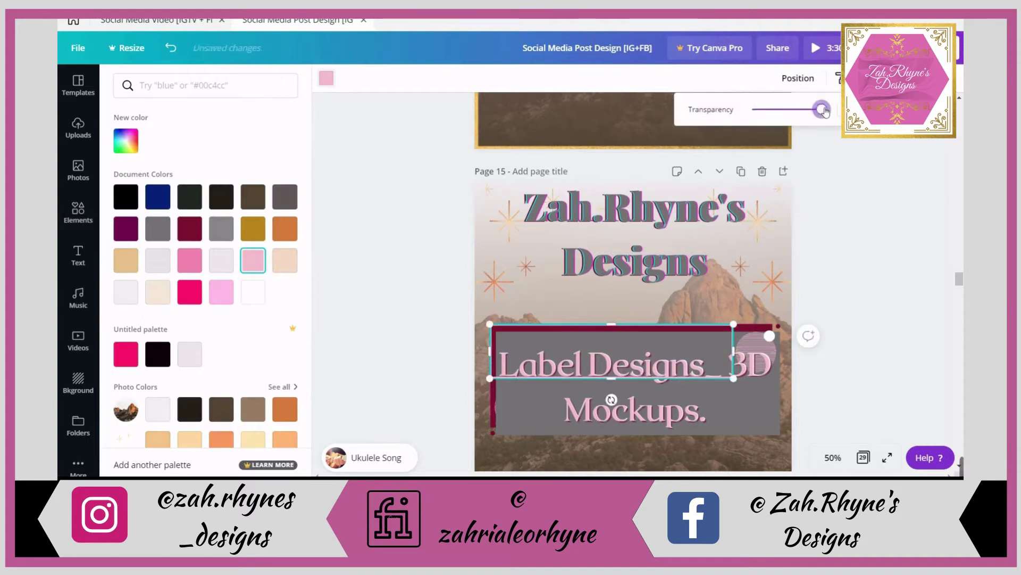
{"action": "left_click", "coordinate": [619, 379]}
{"action": "left_click_drag", "start_coordinate": [611, 400], "coordinate": [606, 445]}
{"action": "left_click_drag", "start_coordinate": [735, 388], "coordinate": [780, 387]}
Step: Group the new outline with the label box shapes and text on page 15
{"action": "left_click_drag", "start_coordinate": [438, 331], "coordinate": [818, 449]}
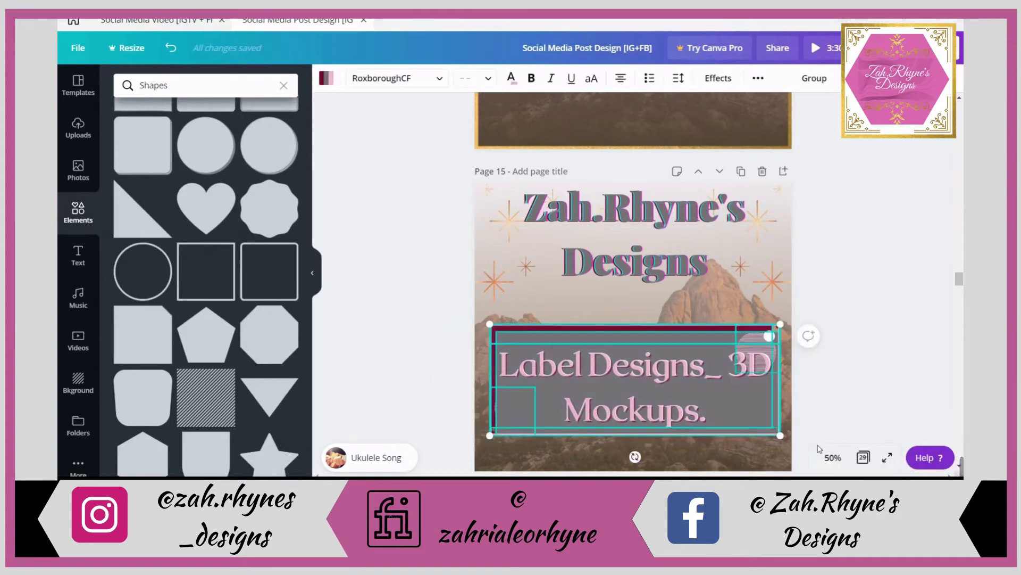
{"action": "left_click", "coordinate": [814, 78]}
Step: Add a text box on page 16 and set its font to RoxboroughCF
{"action": "scroll", "coordinate": [643, 316], "scroll_direction": "down", "scroll_amount": 8}
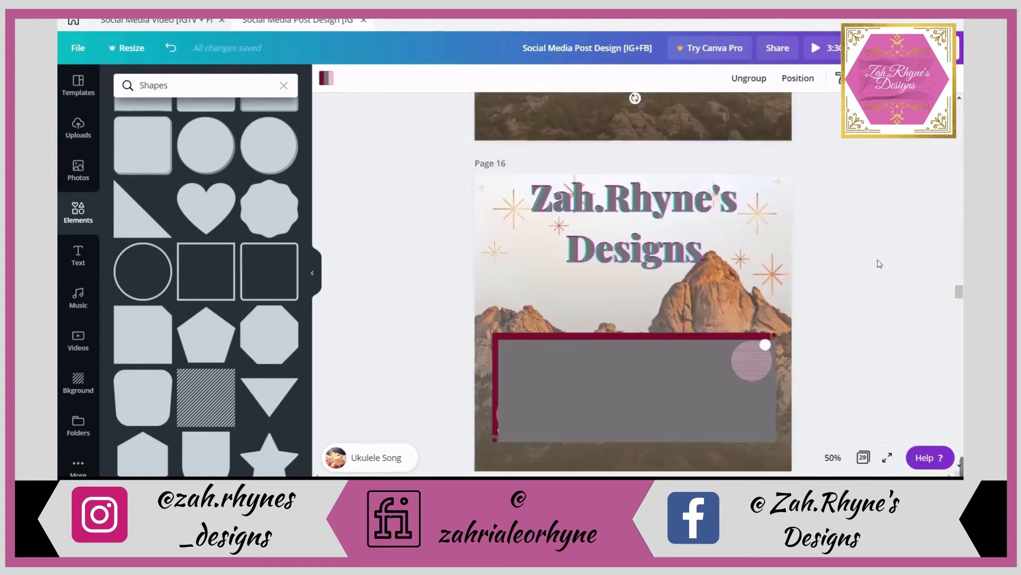
{"action": "left_click", "coordinate": [645, 316]}
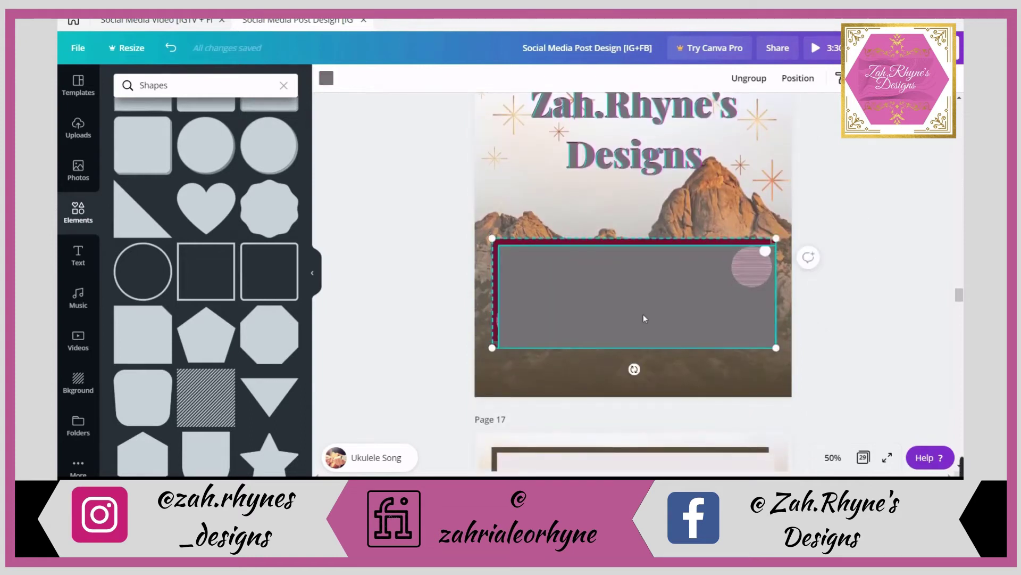
{"action": "key", "text": "t"}
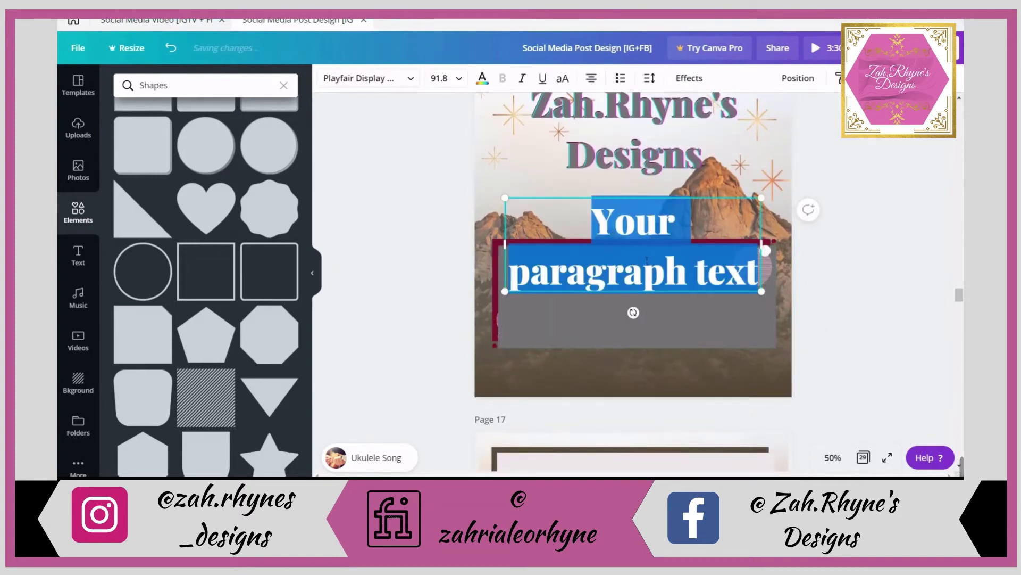
{"action": "left_click", "coordinate": [411, 81]}
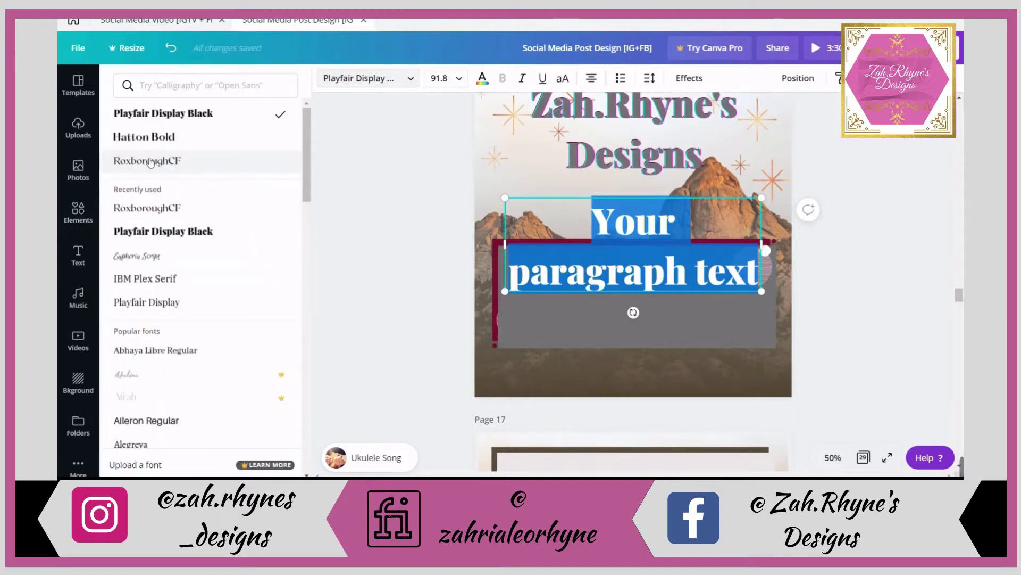
{"action": "left_click", "coordinate": [155, 165]}
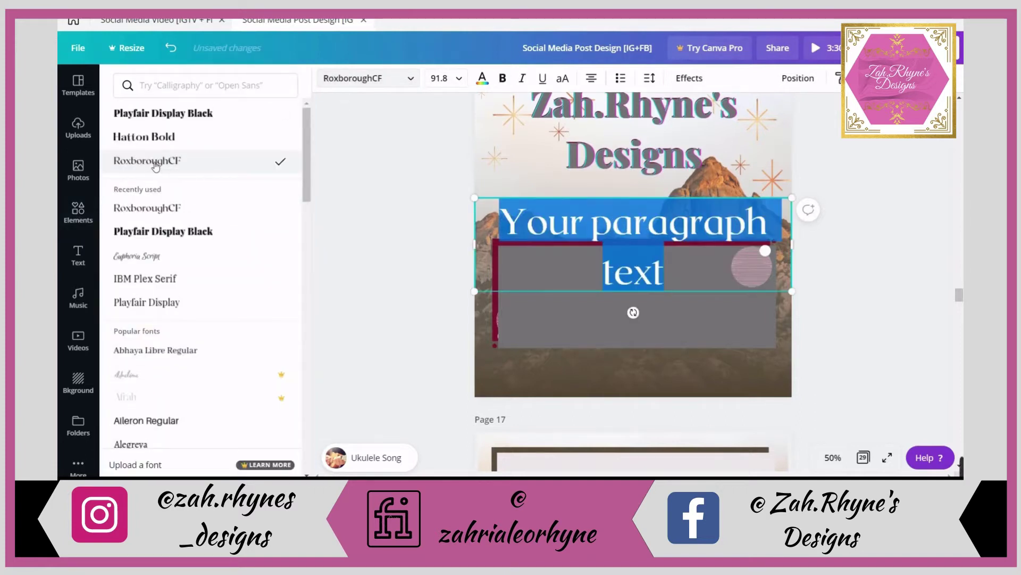
Step: Enter "Label Designs_ 3D Mockups" as the text of the new text box
{"action": "type", "text": "LAb"}
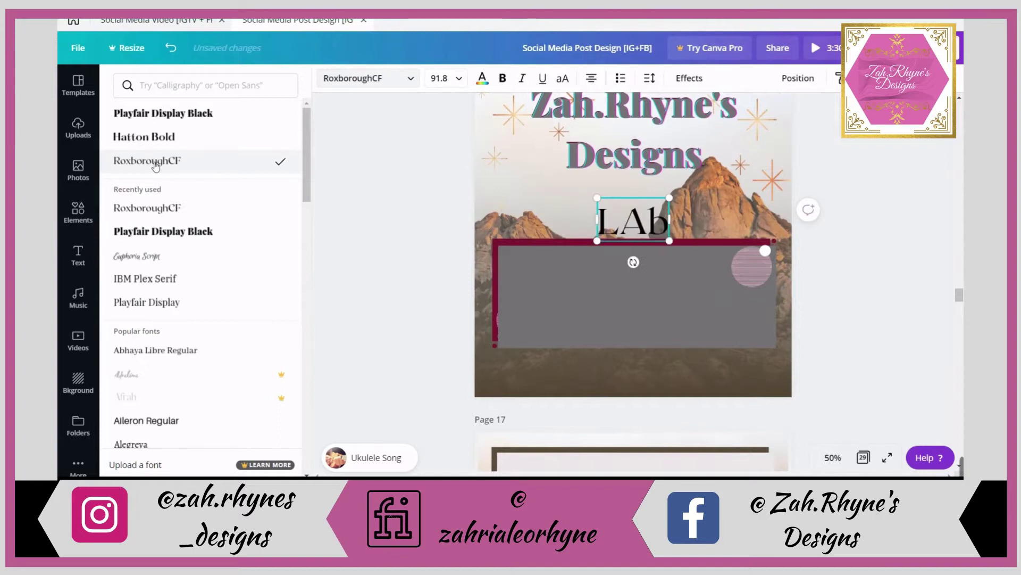
{"action": "key", "text": "BackSpace"}
{"action": "key", "text": "BackSpace"}
{"action": "type", "text": "abel"}
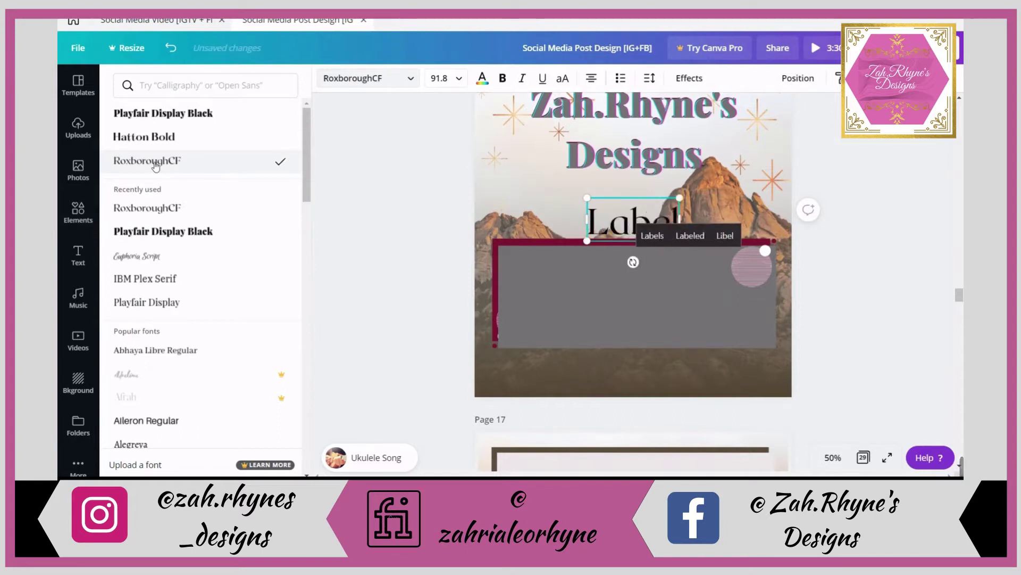
{"action": "type", "text": " Designs"}
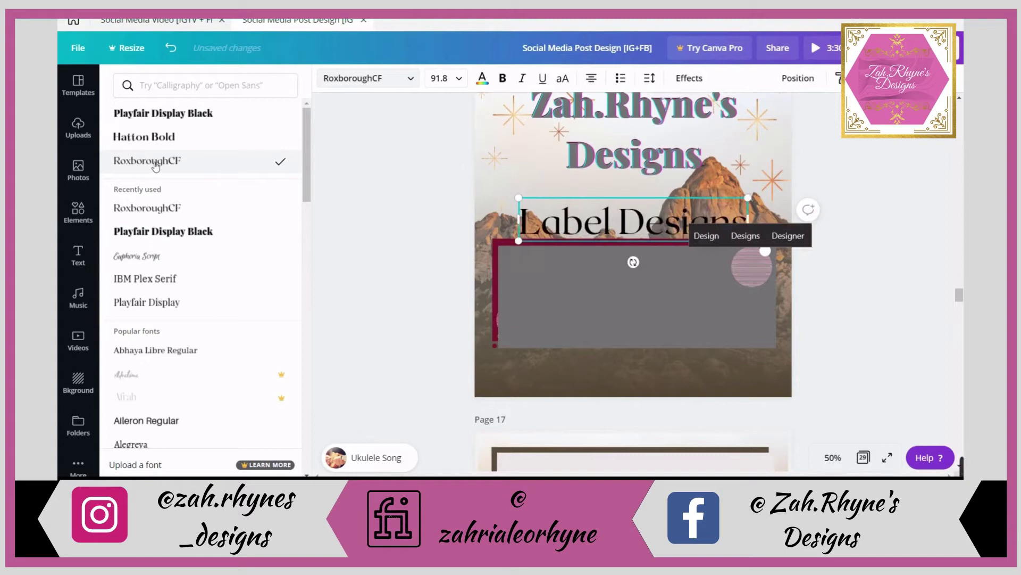
{"action": "type", "text": "_D"}
{"action": "key", "text": "BackSpace"}
{"action": "type", "text": "3D M"}
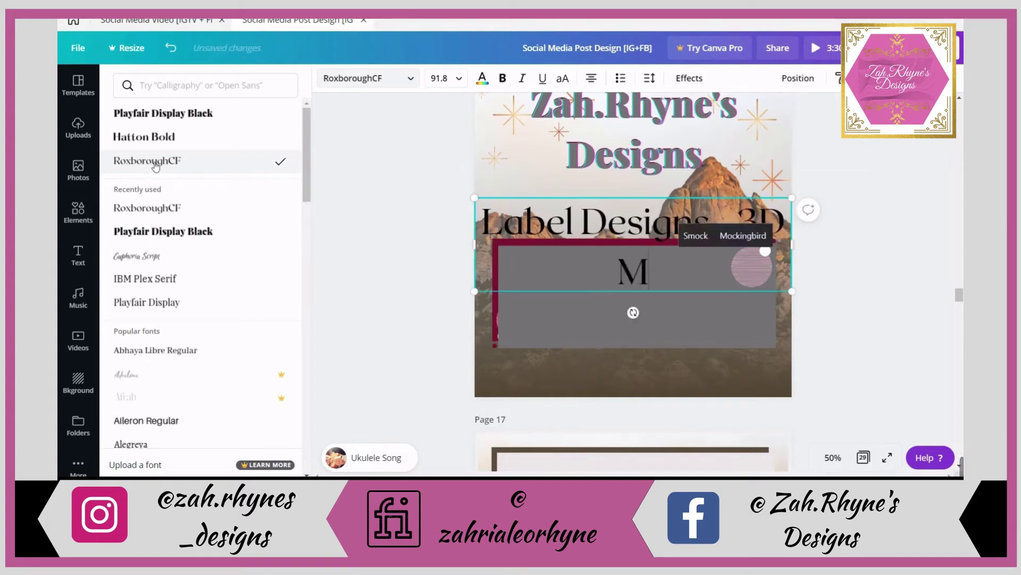
{"action": "type", "text": "ockups"}
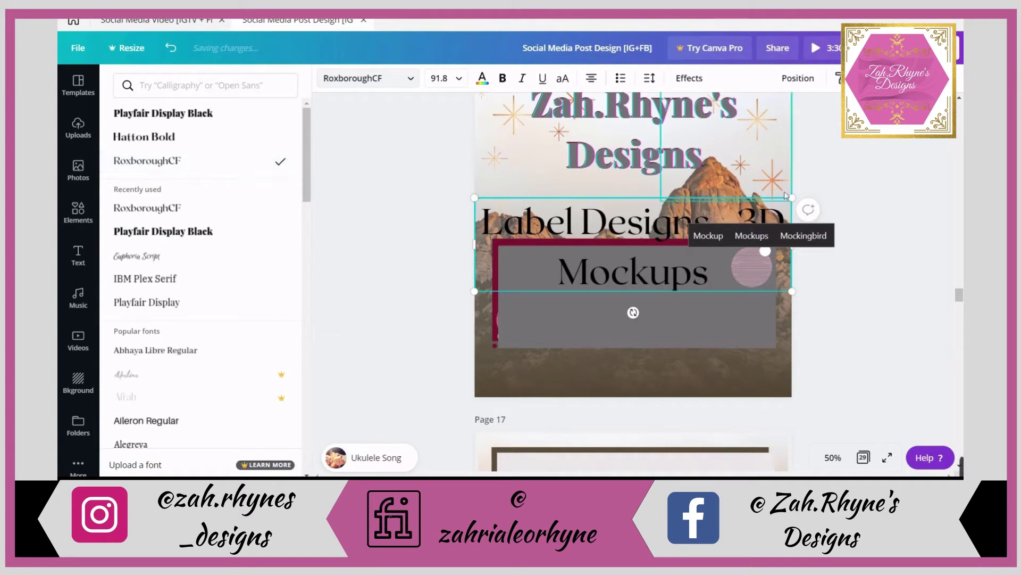
Step: Scale the label text down to size 82.6 and center it over the grey box on page 16
{"action": "left_click_drag", "start_coordinate": [791, 197], "coordinate": [798, 234]}
{"action": "left_click", "coordinate": [912, 335]}
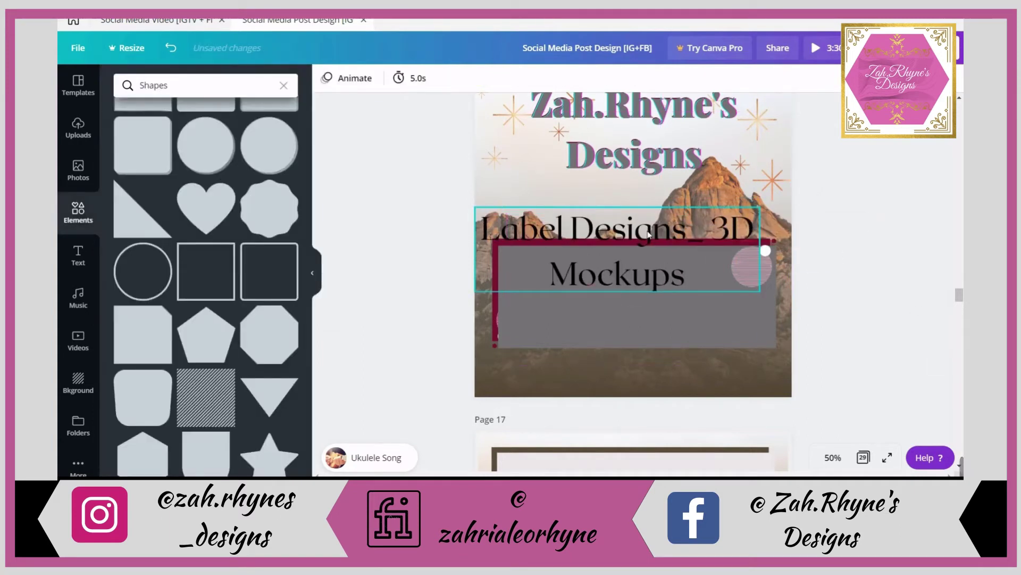
{"action": "left_click_drag", "start_coordinate": [671, 264], "coordinate": [668, 286]}
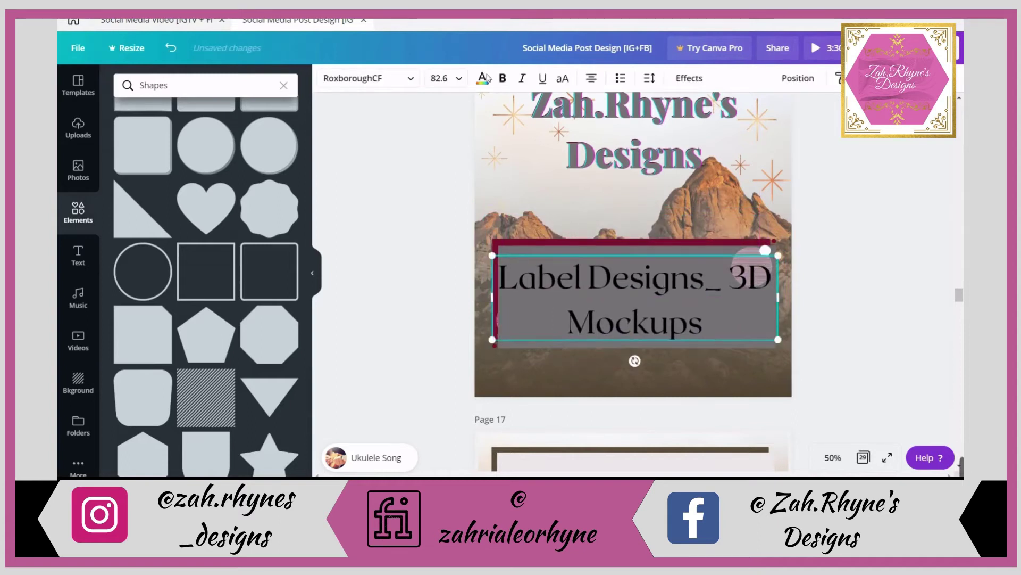
Step: Color the label text on page 16 white and apply the Shadow effect to it
{"action": "left_click", "coordinate": [482, 78]}
{"action": "left_click", "coordinate": [222, 289]}
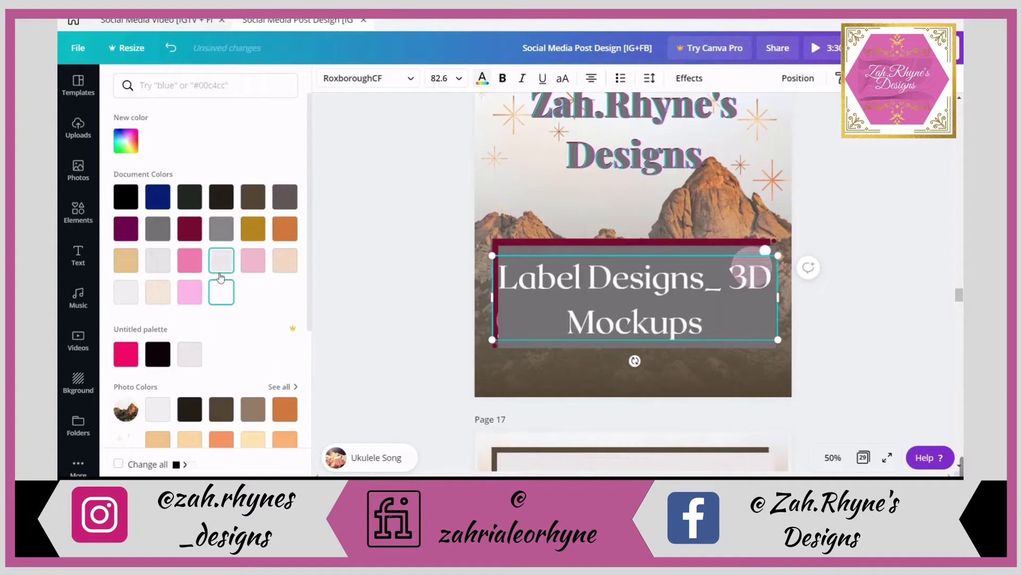
{"action": "left_click", "coordinate": [689, 78]}
{"action": "left_click", "coordinate": [229, 139]}
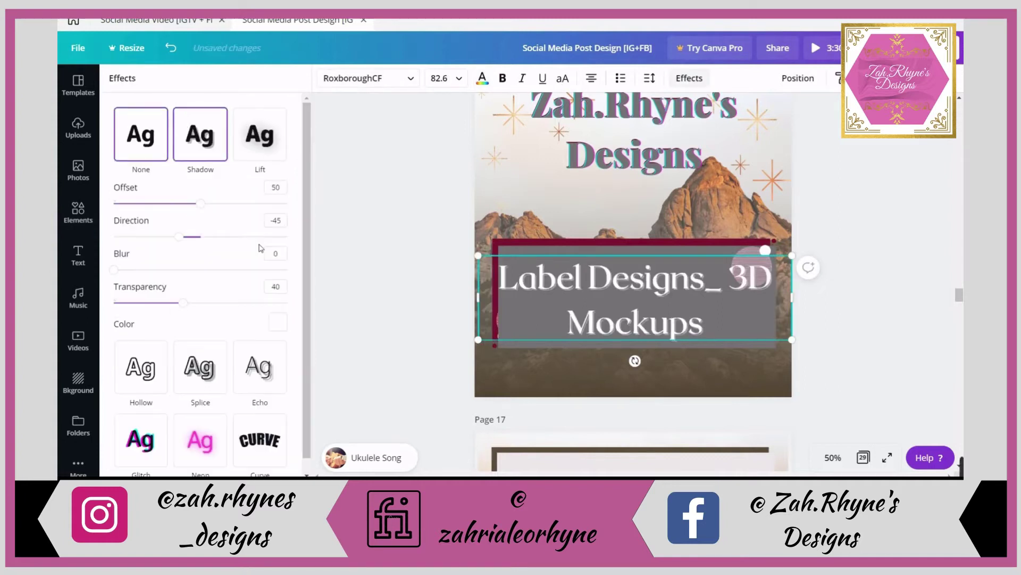
Step: Set the label text's shadow to near-black with transparency 65 and offset 64
{"action": "left_click", "coordinate": [277, 322]}
{"action": "left_click", "coordinate": [216, 206]}
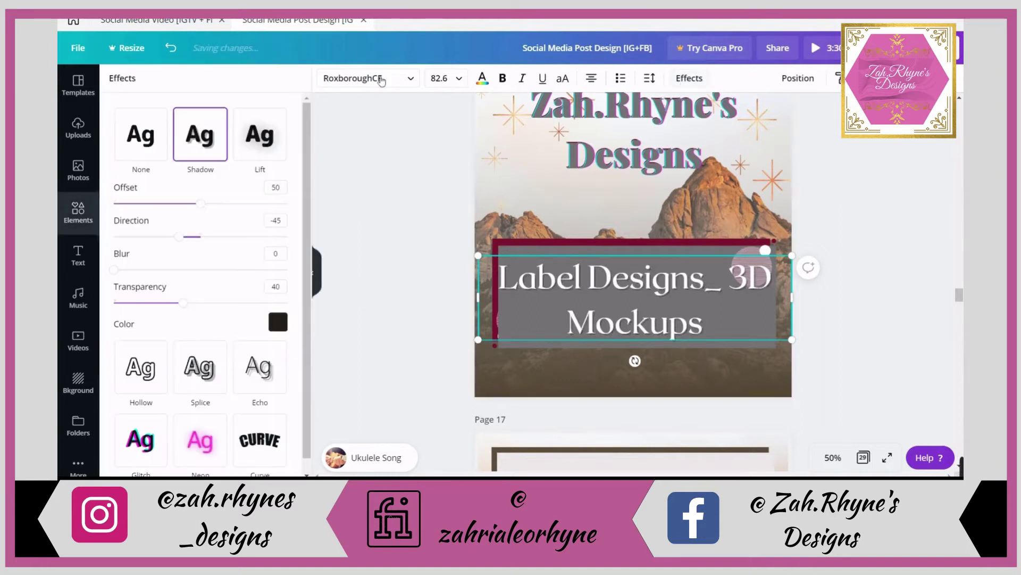
{"action": "left_click_drag", "start_coordinate": [184, 303], "coordinate": [232, 305]}
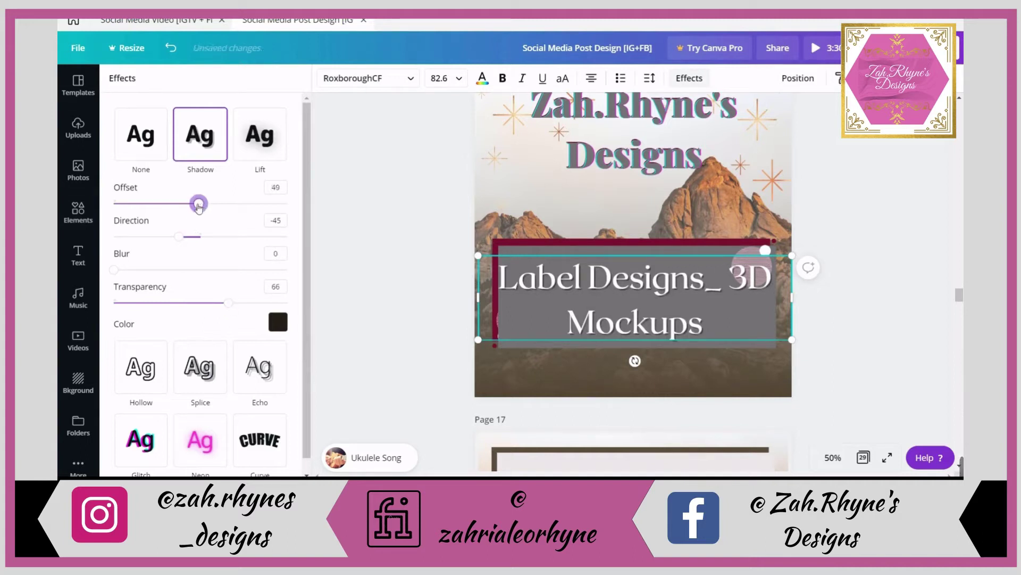
{"action": "left_click_drag", "start_coordinate": [222, 207], "coordinate": [225, 207]}
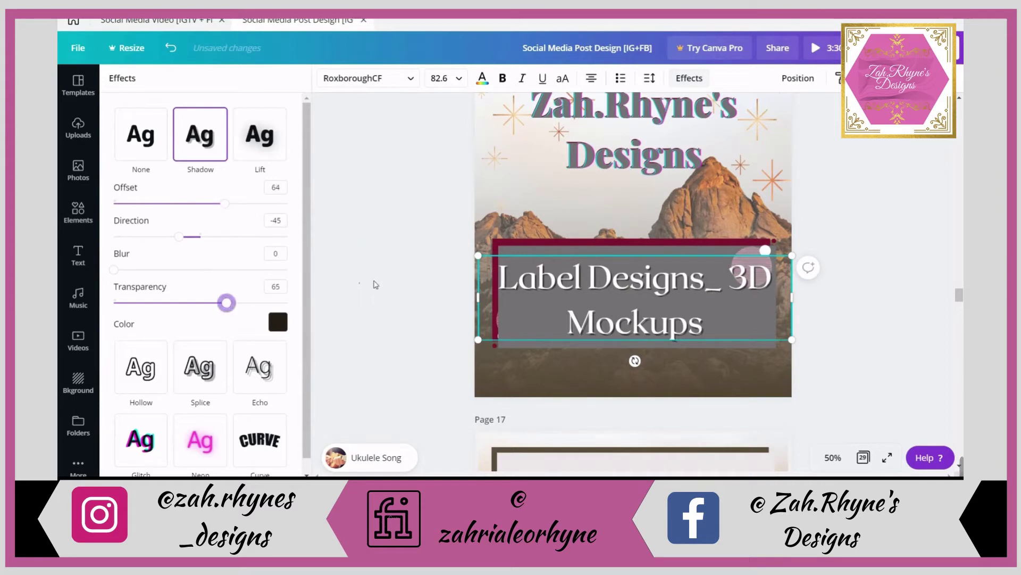
Step: Duplicate the label text on page 16 and remove the shadow effect from the copy
{"action": "left_click", "coordinate": [597, 299]}
{"action": "left_click_drag", "start_coordinate": [605, 286], "coordinate": [598, 300]}
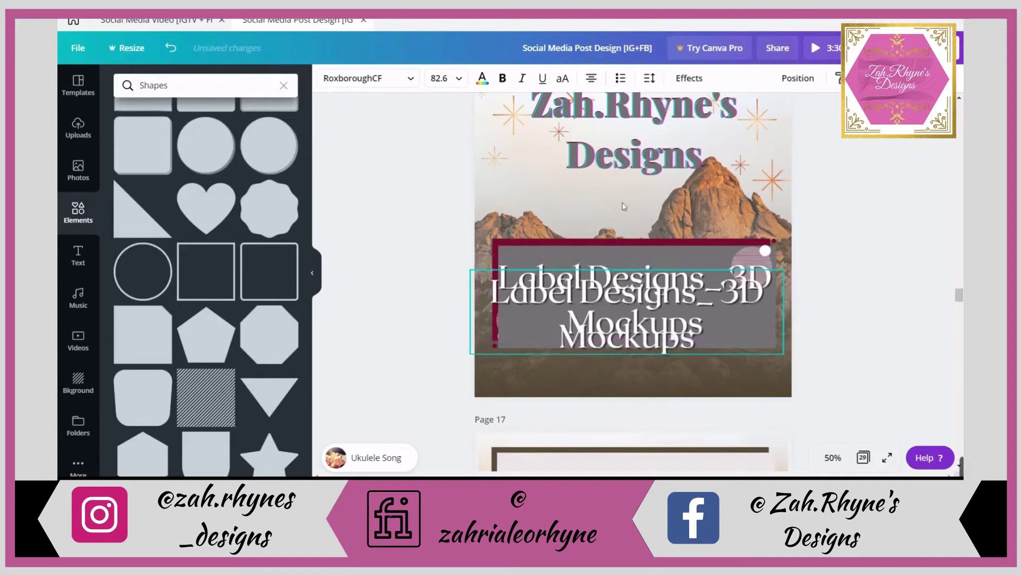
{"action": "left_click", "coordinate": [690, 78]}
{"action": "left_click", "coordinate": [143, 136]}
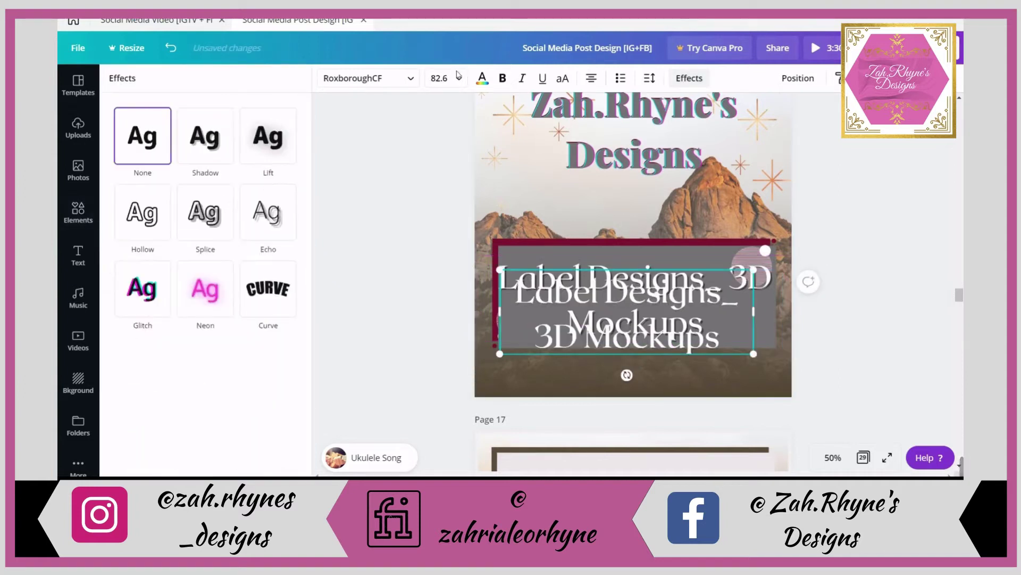
Step: Color the copied label text light pink, scale it to size 83.1 and align it over the white shadowed text
{"action": "left_click", "coordinate": [482, 78]}
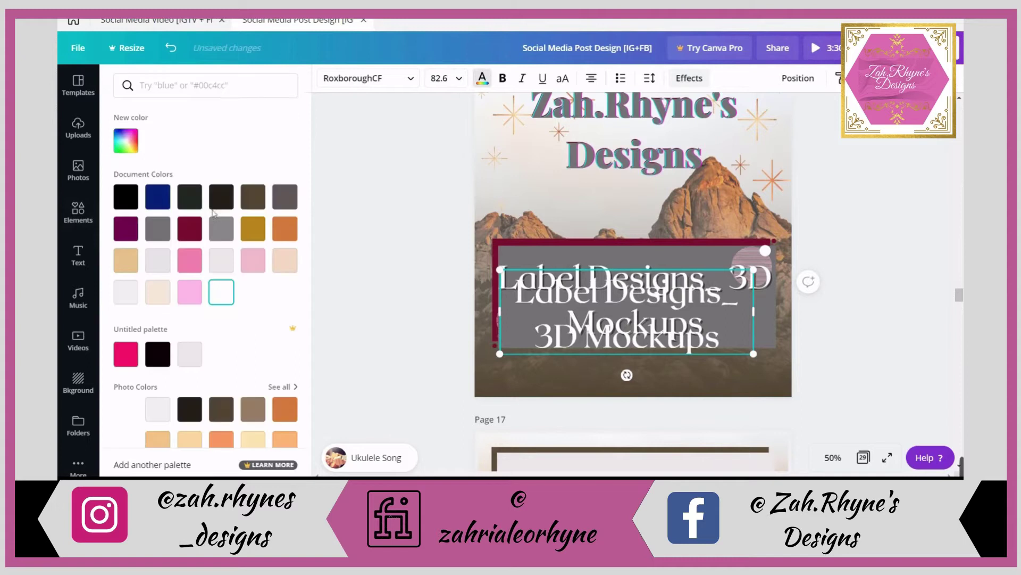
{"action": "left_click", "coordinate": [254, 263]}
{"action": "left_click_drag", "start_coordinate": [769, 277], "coordinate": [807, 322]}
{"action": "left_click_drag", "start_coordinate": [798, 277], "coordinate": [790, 278]}
{"action": "left_click_drag", "start_coordinate": [727, 315], "coordinate": [719, 308]}
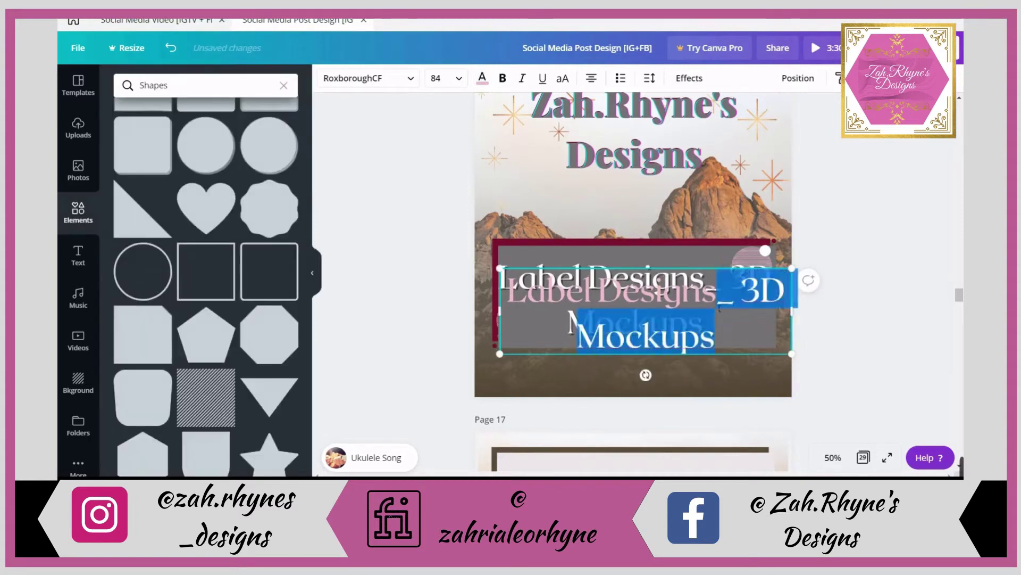
{"action": "left_click", "coordinate": [838, 350]}
{"action": "left_click", "coordinate": [746, 321]}
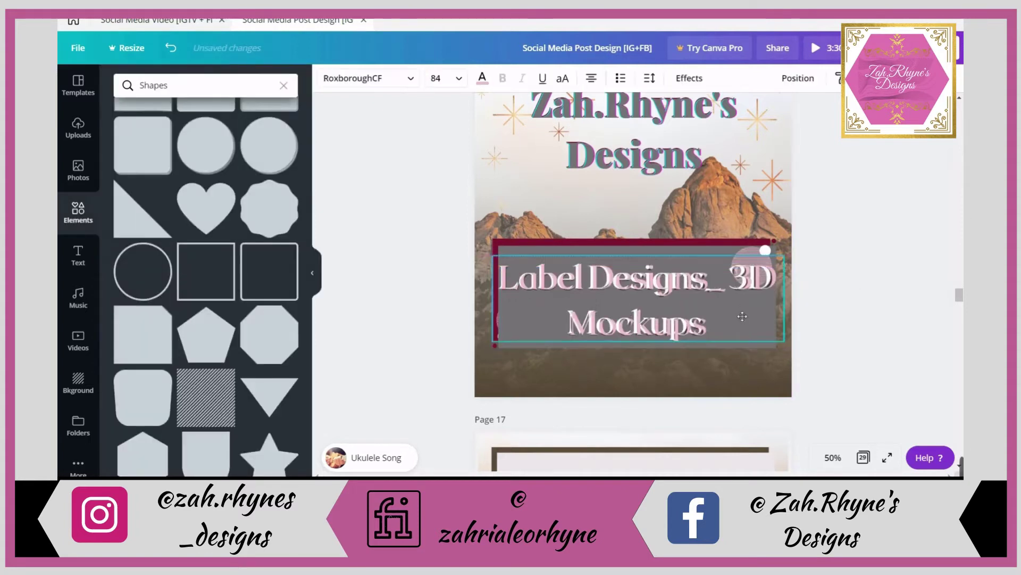
{"action": "left_click_drag", "start_coordinate": [495, 347], "coordinate": [497, 344]}
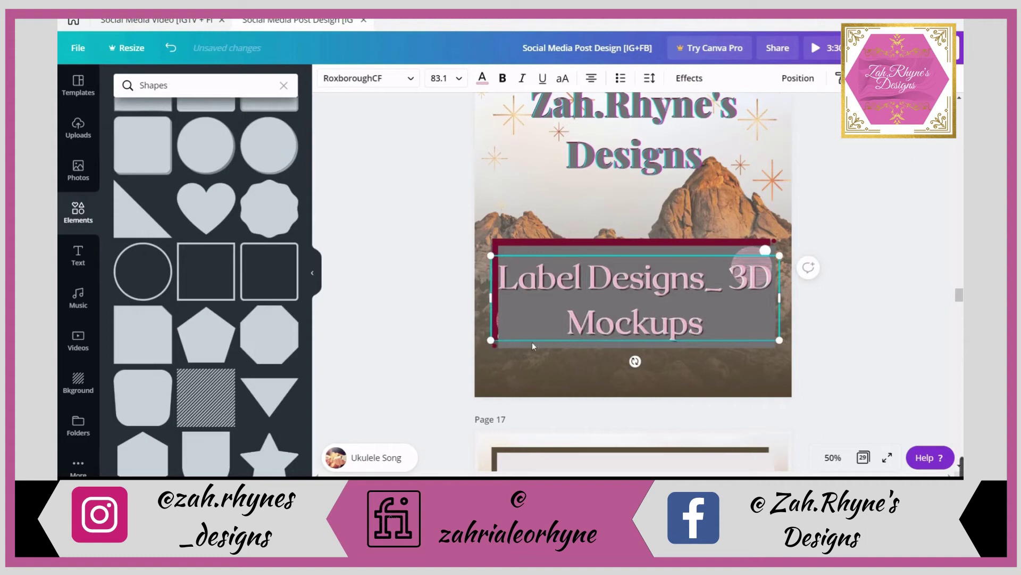
Step: Ungroup the label box shapes on page 16 and add a square outline shape to the page
{"action": "left_click", "coordinate": [778, 331]}
{"action": "left_click", "coordinate": [748, 79]}
{"action": "left_click", "coordinate": [185, 277]}
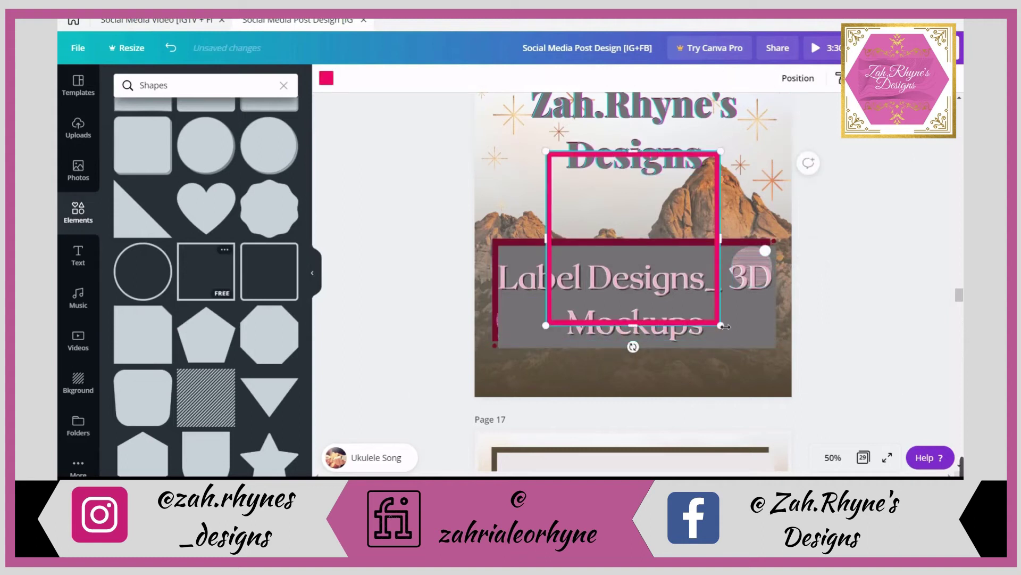
Step: Stretch and move the square outline to frame the grey label box, and color it light pink
{"action": "left_click_drag", "start_coordinate": [728, 334], "coordinate": [790, 193]}
{"action": "left_click_drag", "start_coordinate": [675, 206], "coordinate": [679, 282]}
{"action": "left_click_drag", "start_coordinate": [536, 223], "coordinate": [492, 220]}
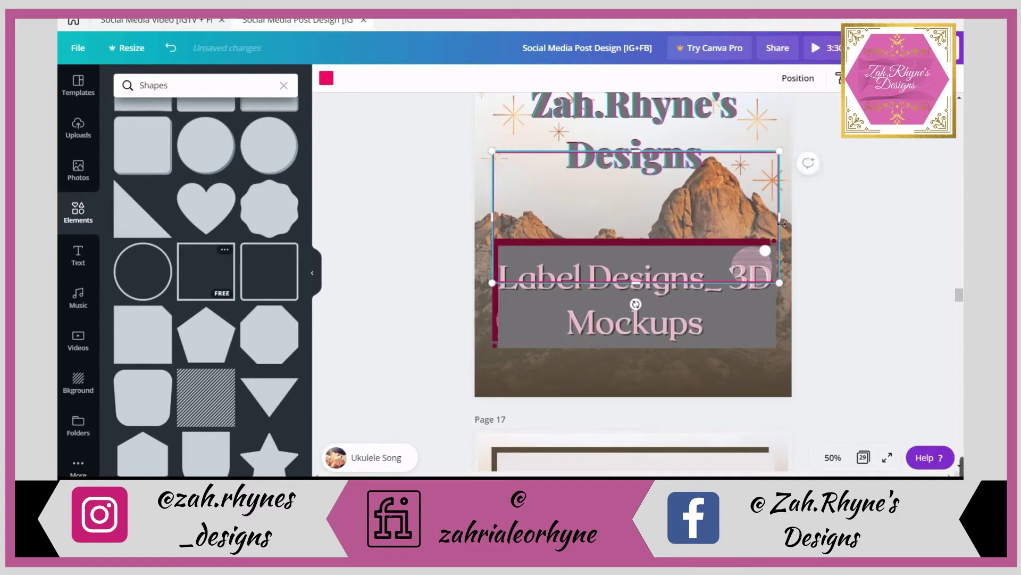
{"action": "left_click_drag", "start_coordinate": [782, 223], "coordinate": [777, 223]}
{"action": "left_click_drag", "start_coordinate": [627, 234], "coordinate": [628, 321]}
{"action": "left_click_drag", "start_coordinate": [643, 361], "coordinate": [644, 339]}
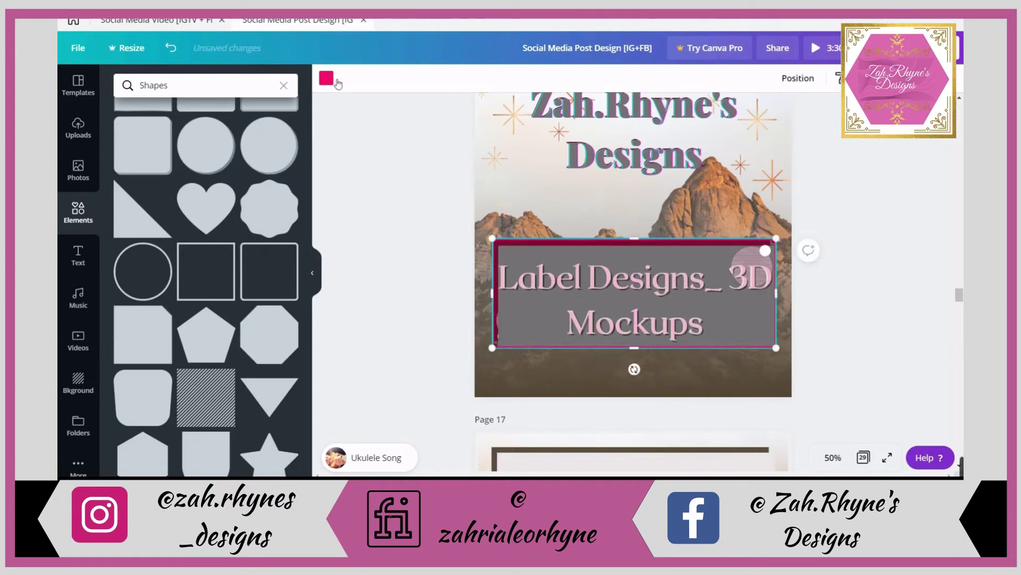
{"action": "left_click", "coordinate": [331, 80]}
{"action": "left_click", "coordinate": [253, 260]}
{"action": "left_click_drag", "start_coordinate": [882, 327], "coordinate": [456, 249]}
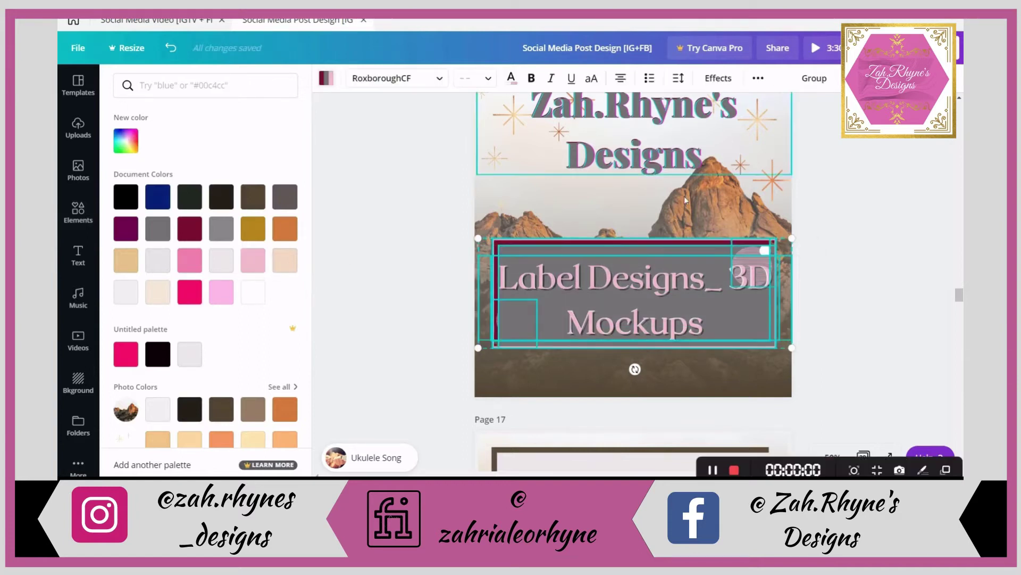
{"action": "left_click", "coordinate": [814, 79]}
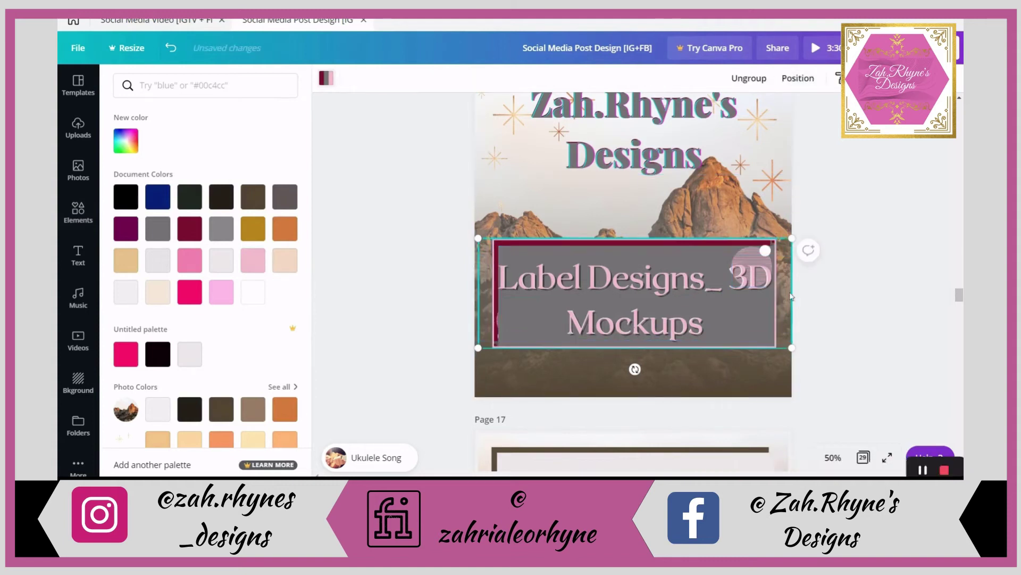
{"action": "key", "text": "ctrl+z"}
Step: Group the label box shapes, pink outline and label text on page 16, and adjust the group's position below the title
{"action": "left_click_drag", "start_coordinate": [852, 314], "coordinate": [436, 251]}
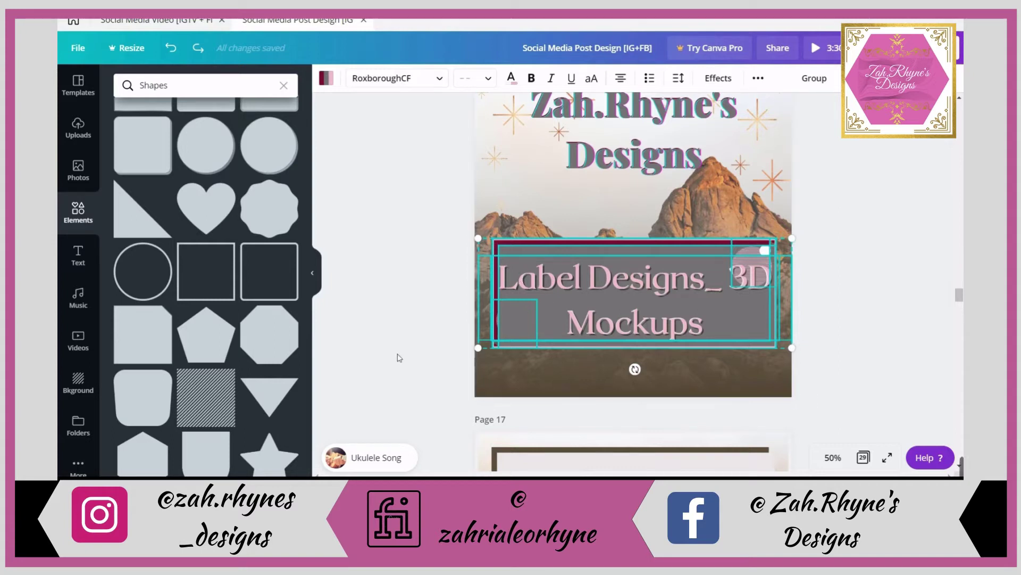
{"action": "left_click_drag", "start_coordinate": [646, 298], "coordinate": [640, 291]}
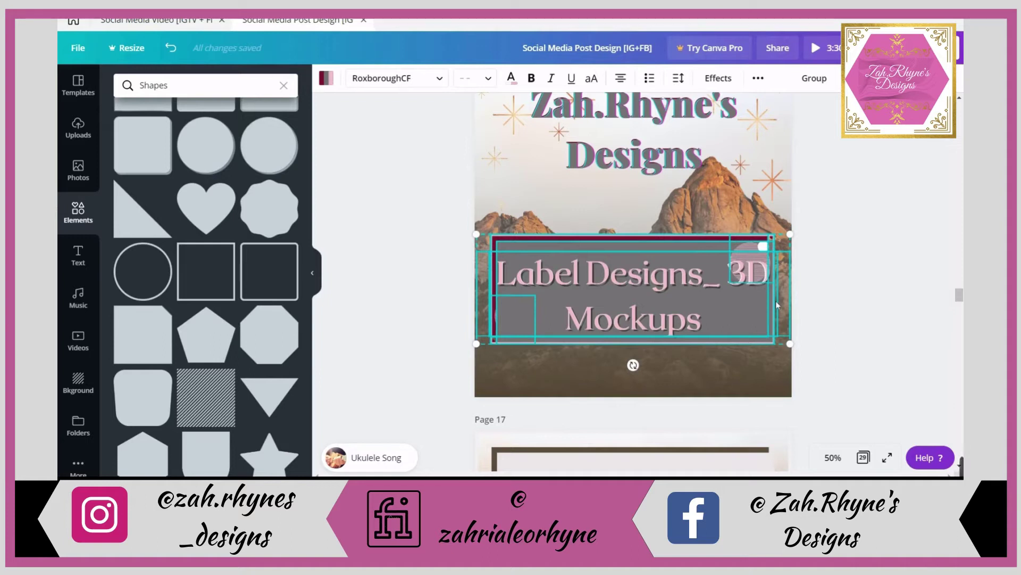
{"action": "left_click", "coordinate": [814, 78]}
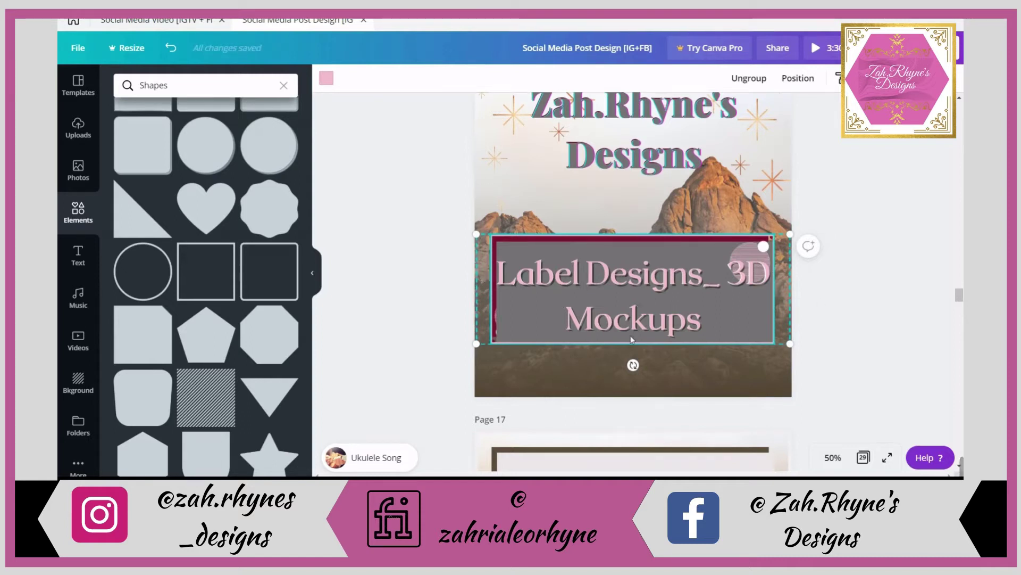
{"action": "left_click_drag", "start_coordinate": [621, 279], "coordinate": [627, 288]}
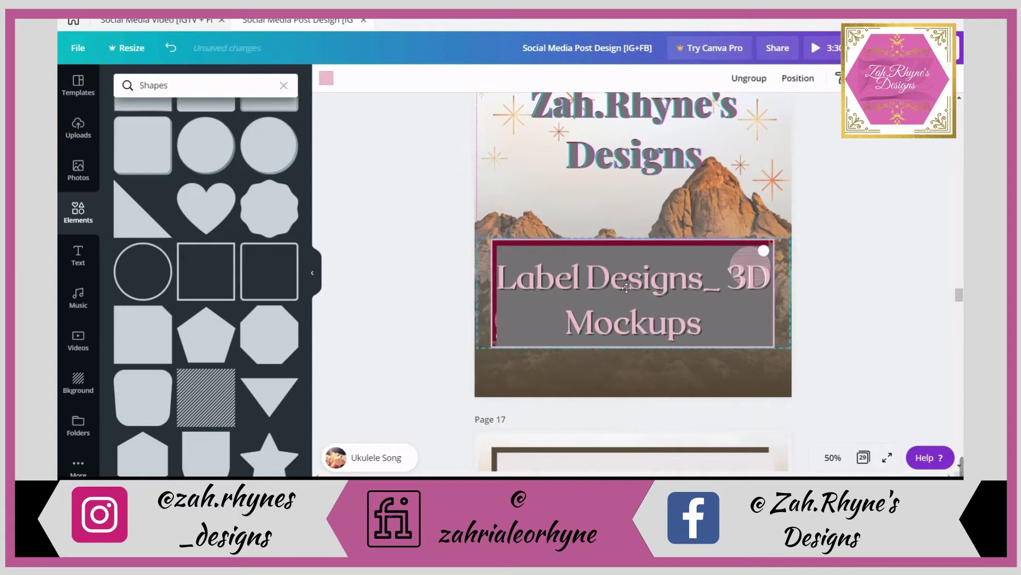
{"action": "left_click", "coordinate": [809, 282]}
Step: Make the grouped label box on page 15 slightly transparent
{"action": "scroll", "coordinate": [710, 277], "scroll_direction": "up", "scroll_amount": 5}
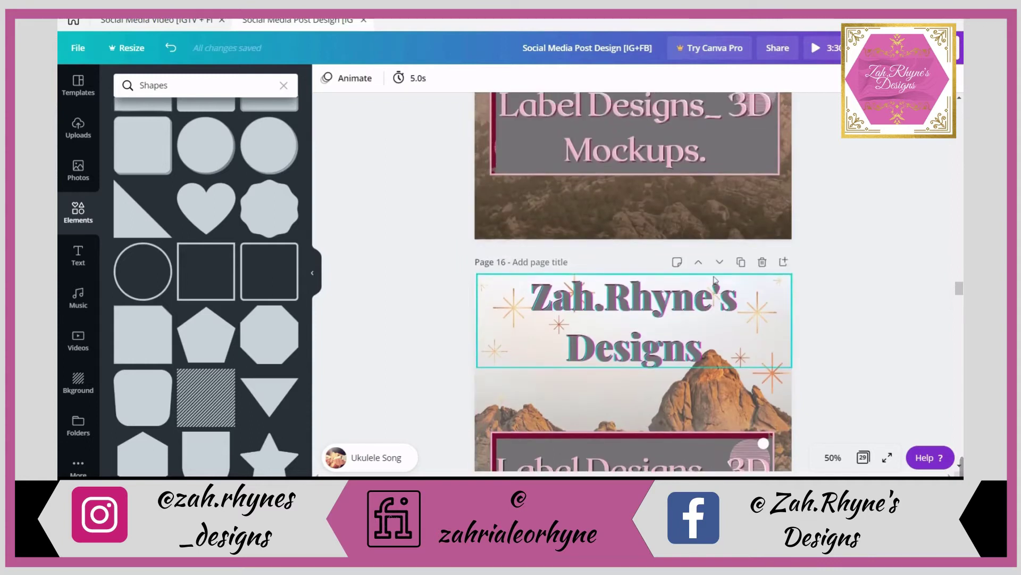
{"action": "left_click", "coordinate": [762, 177]}
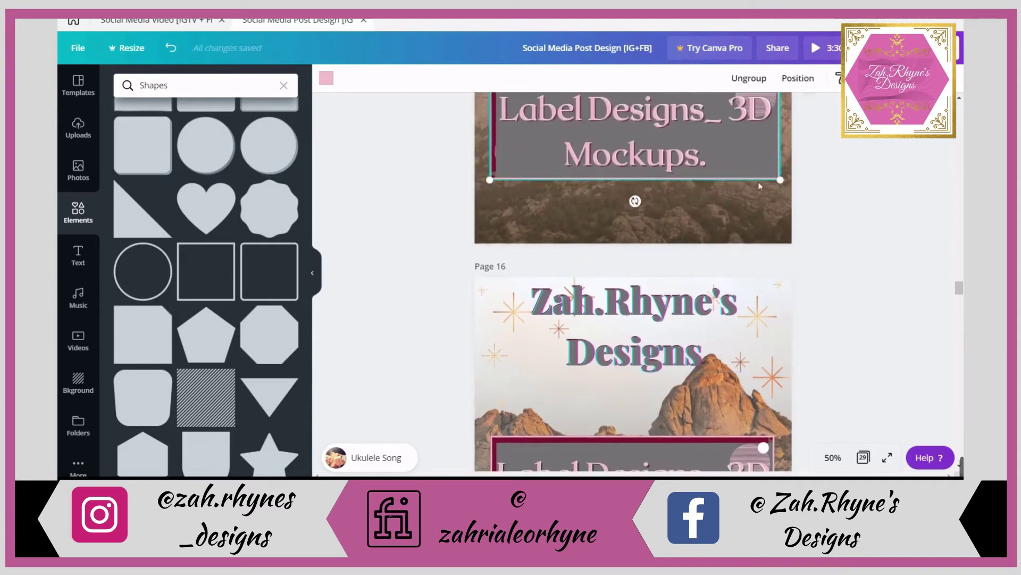
{"action": "left_click", "coordinate": [860, 78]}
{"action": "left_click", "coordinate": [823, 109]}
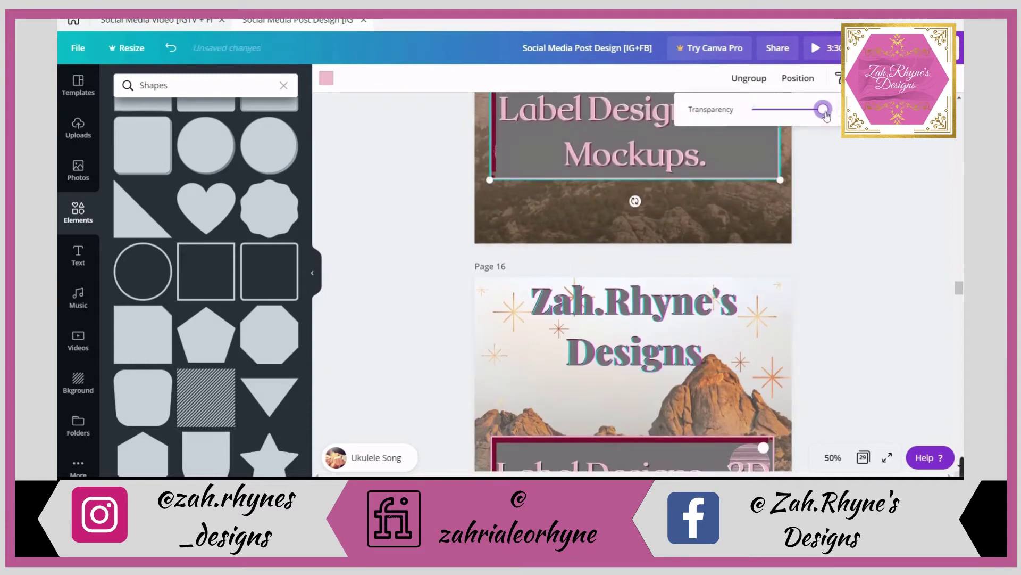
{"action": "left_click", "coordinate": [871, 208]}
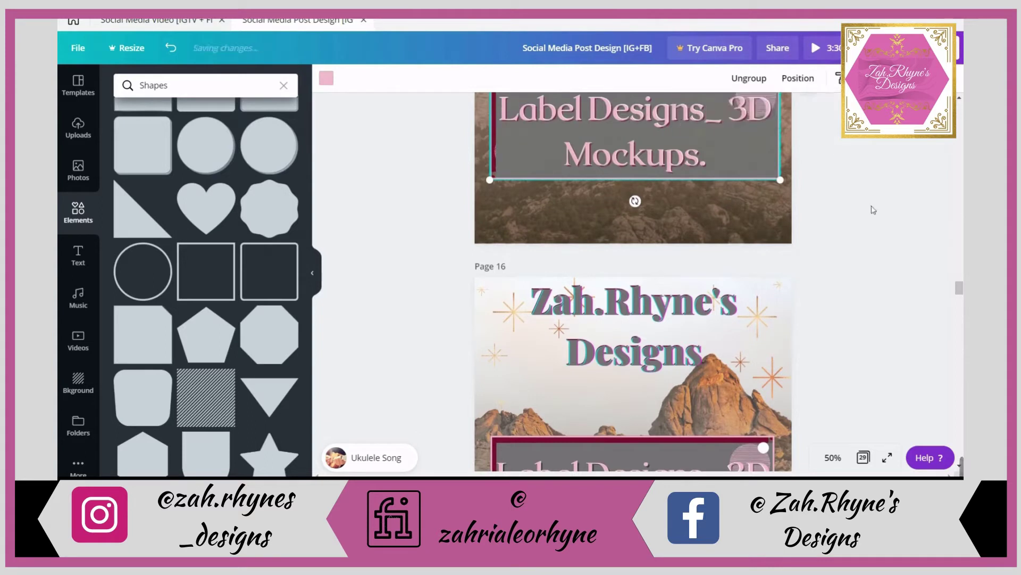
{"action": "left_click", "coordinate": [870, 208]}
{"action": "scroll", "coordinate": [388, 186], "scroll_direction": "up", "scroll_amount": 3}
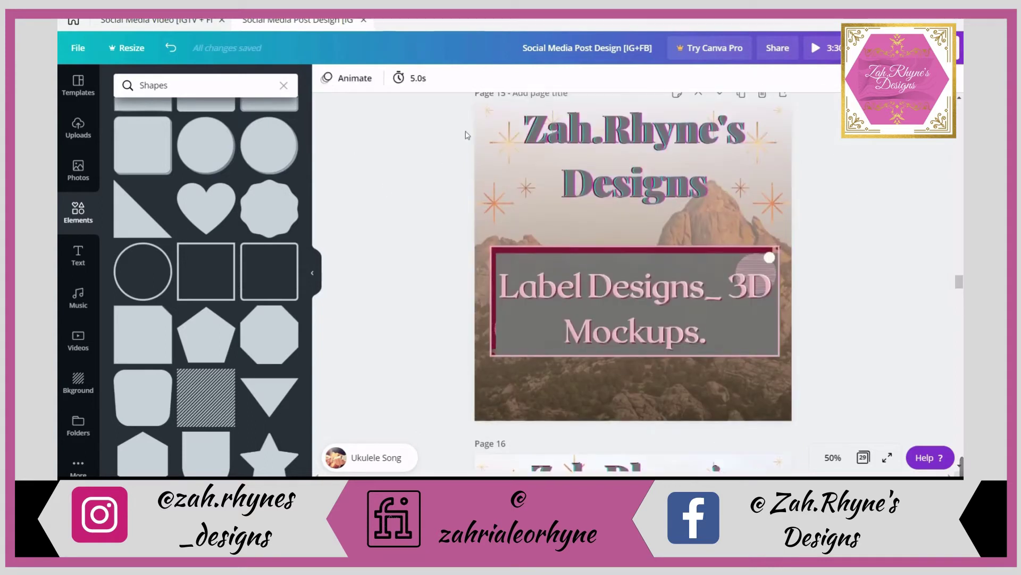
Step: Place a gold square frame from the gold elements on page 17 and enlarge it to the page edges
{"action": "left_click", "coordinate": [79, 213]}
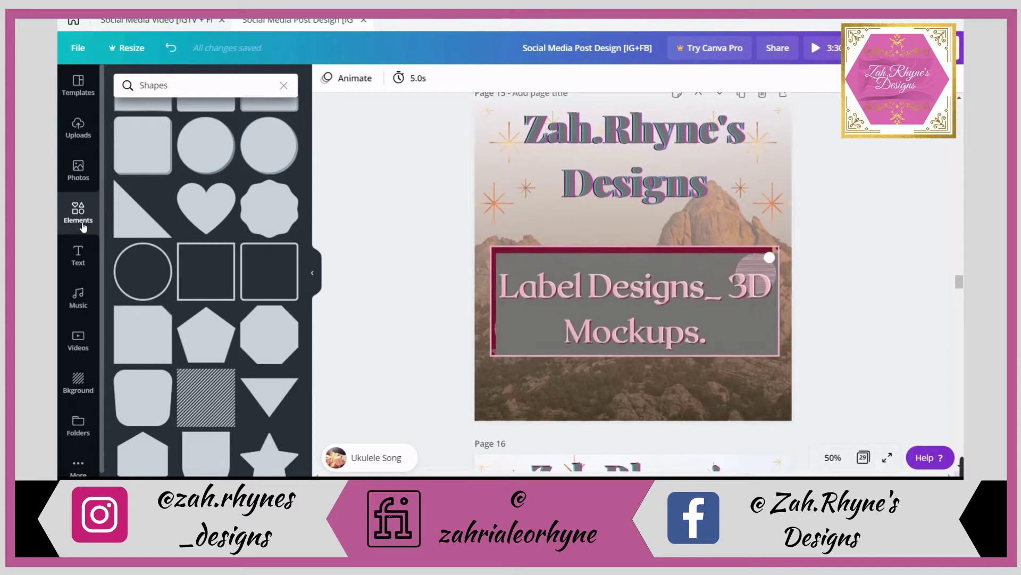
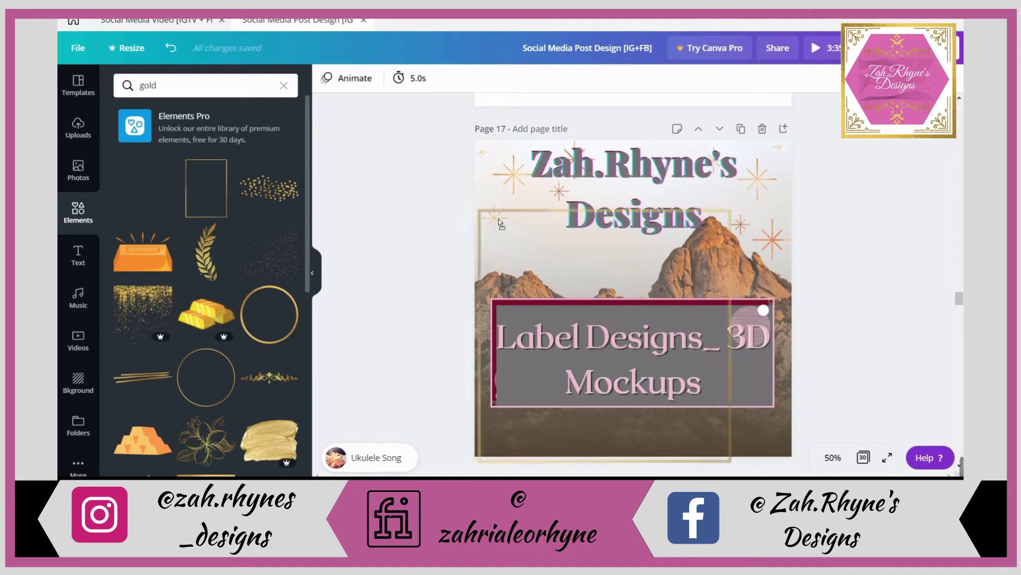
{"action": "left_click_drag", "start_coordinate": [575, 272], "coordinate": [575, 254]}
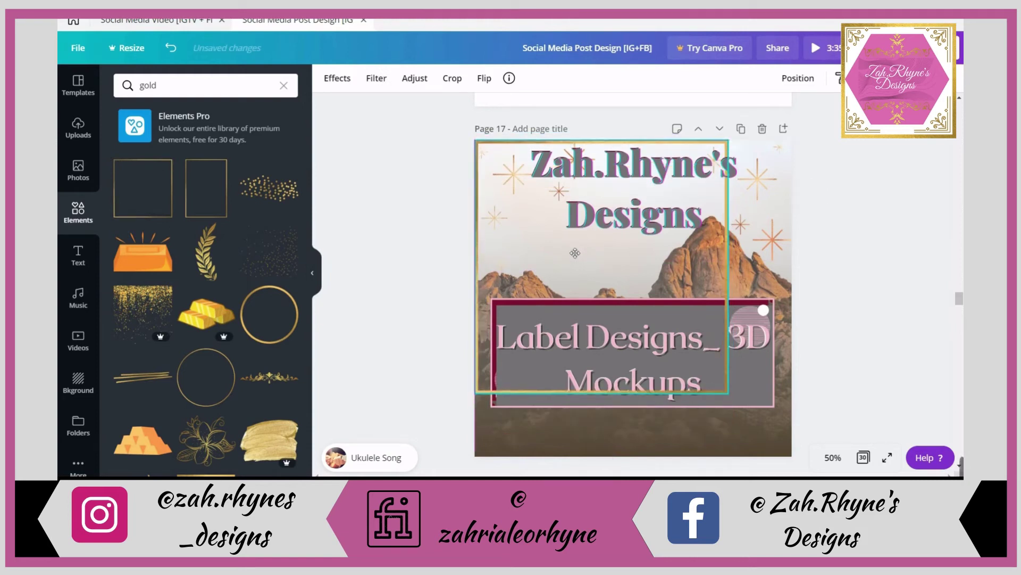
{"action": "left_click_drag", "start_coordinate": [739, 408], "coordinate": [803, 461]}
{"action": "left_click", "coordinate": [838, 396]}
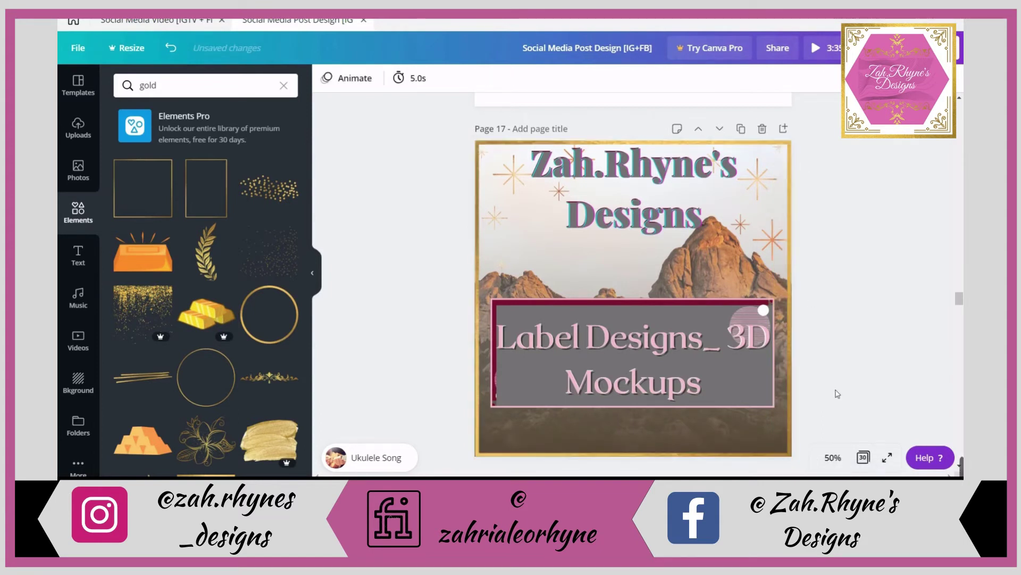
Step: Widen the gold frame on page 17 to about 1,082 so that it reaches the page's side edges
{"action": "left_click", "coordinate": [790, 298]}
{"action": "left_click_drag", "start_coordinate": [799, 311], "coordinate": [802, 308]}
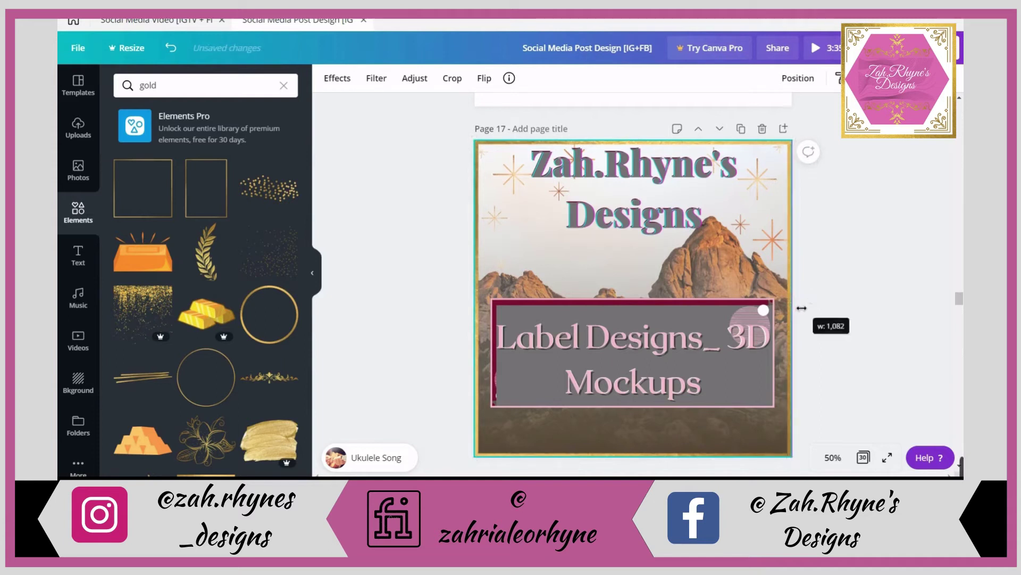
{"action": "left_click_drag", "start_coordinate": [852, 286], "coordinate": [847, 288]}
{"action": "left_click", "coordinate": [873, 246]}
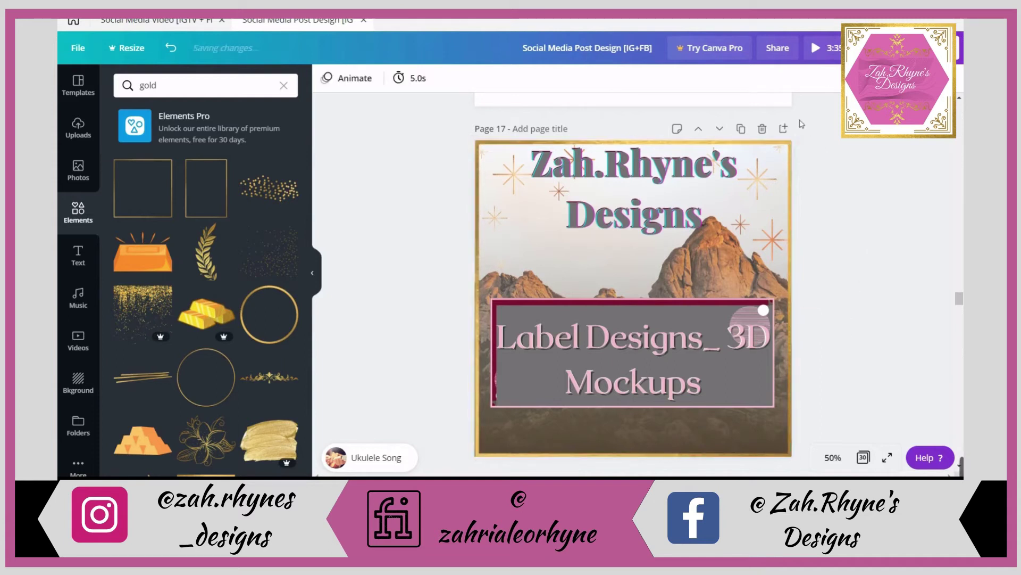
{"action": "left_click", "coordinate": [774, 254]}
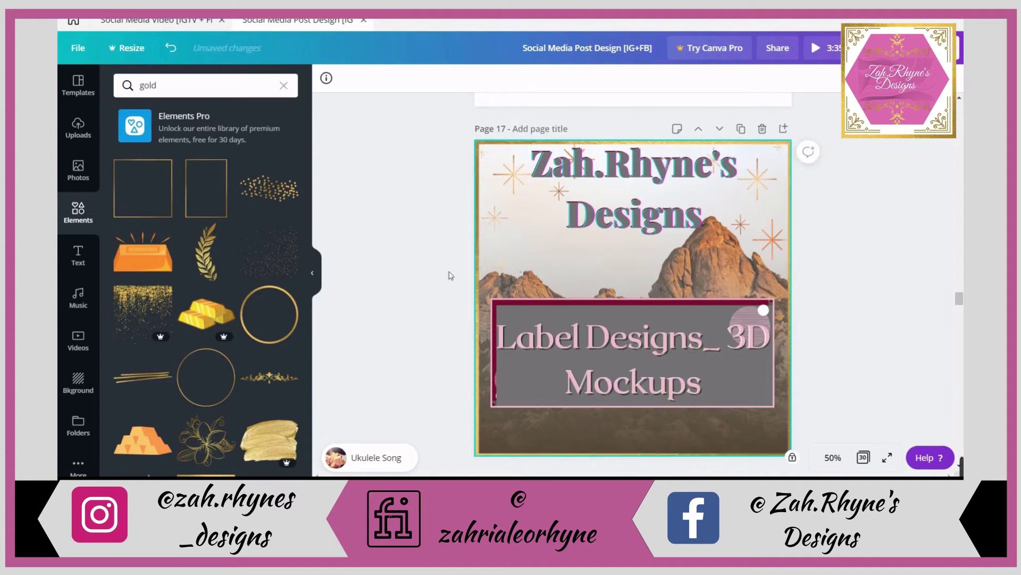
{"action": "left_click", "coordinate": [842, 259]}
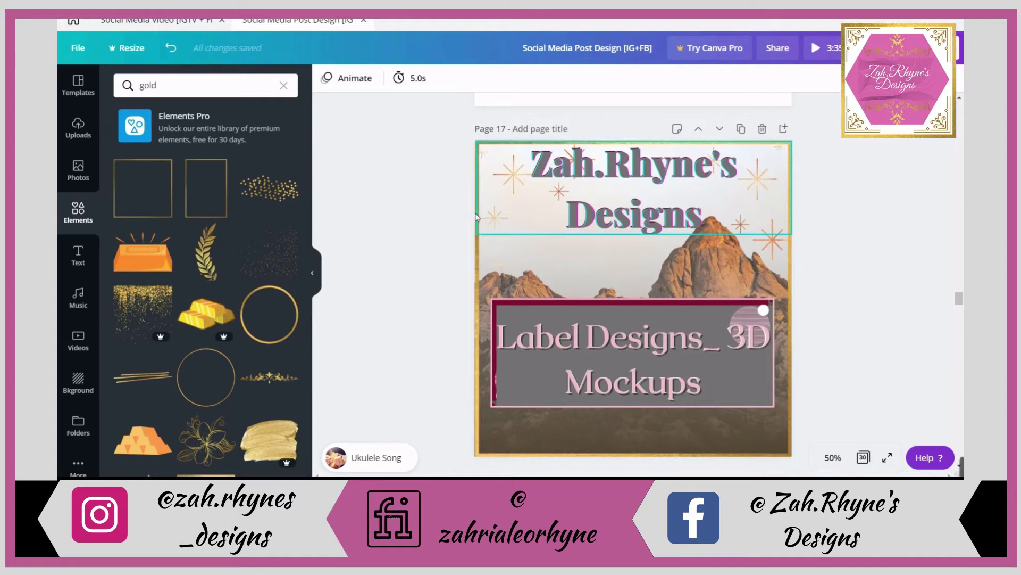
{"action": "left_click_drag", "start_coordinate": [144, 218], "coordinate": [738, 219]}
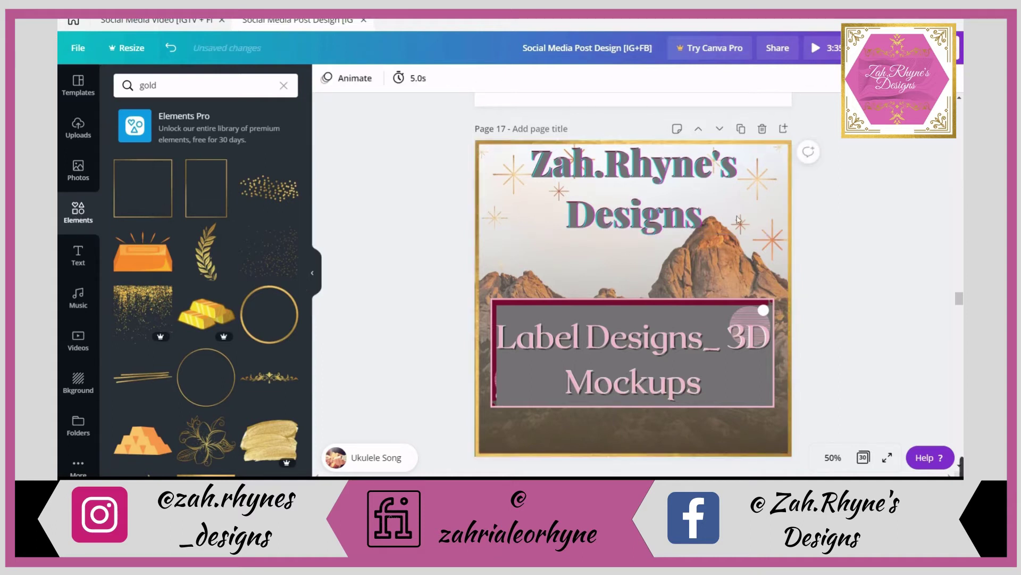
{"action": "scroll", "coordinate": [631, 243], "scroll_direction": "up", "scroll_amount": 6}
{"action": "scroll", "coordinate": [633, 239], "scroll_direction": "down", "scroll_amount": 9}
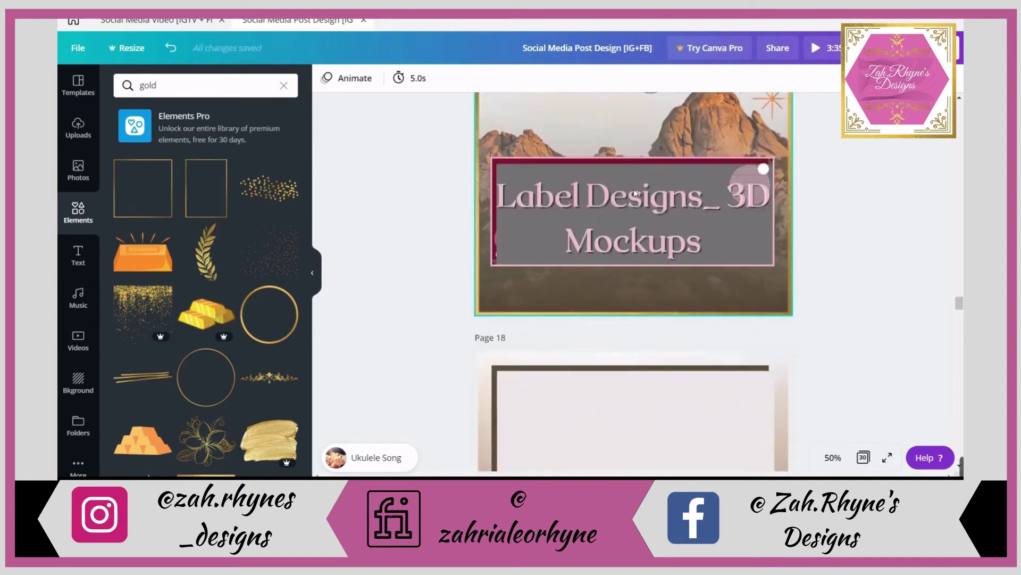
Step: Fine-tune the size and placement of the gold frame on page 17 so that it lines up with the page edges
{"action": "scroll", "coordinate": [617, 186], "scroll_direction": "up", "scroll_amount": 2}
{"action": "left_click", "coordinate": [593, 183]}
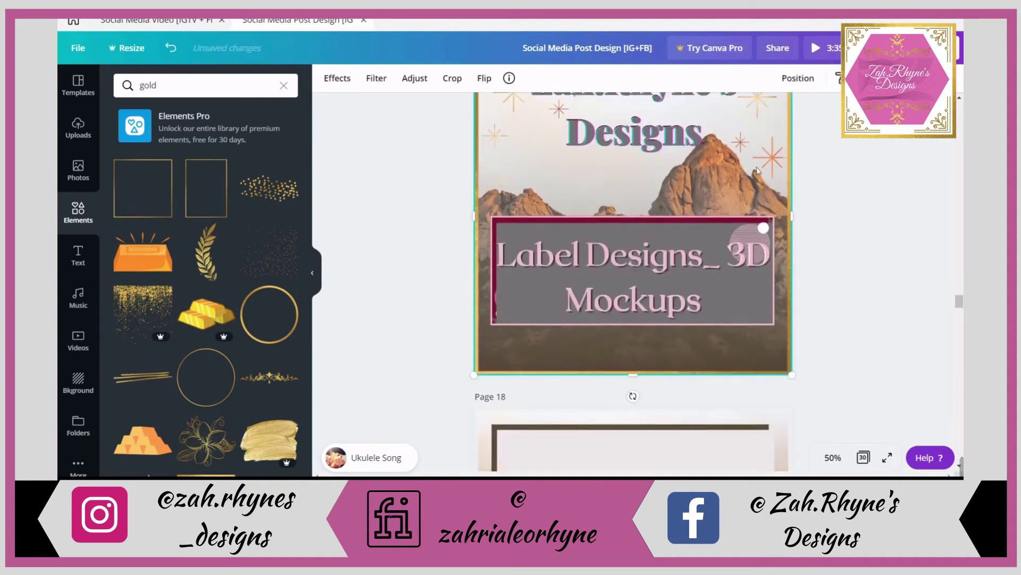
{"action": "left_click", "coordinate": [837, 177]}
{"action": "left_click", "coordinate": [675, 216]}
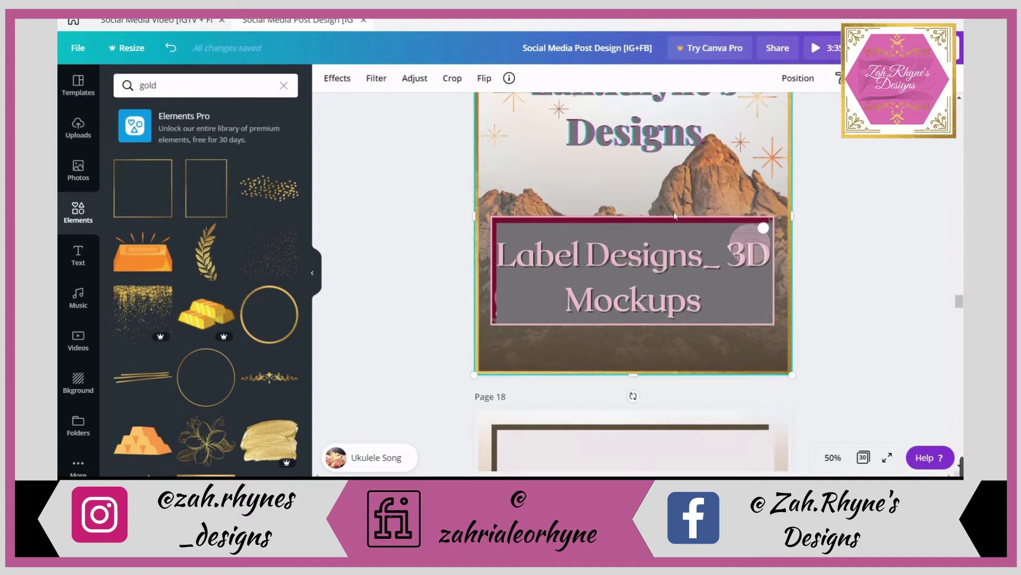
{"action": "left_click", "coordinate": [854, 300]}
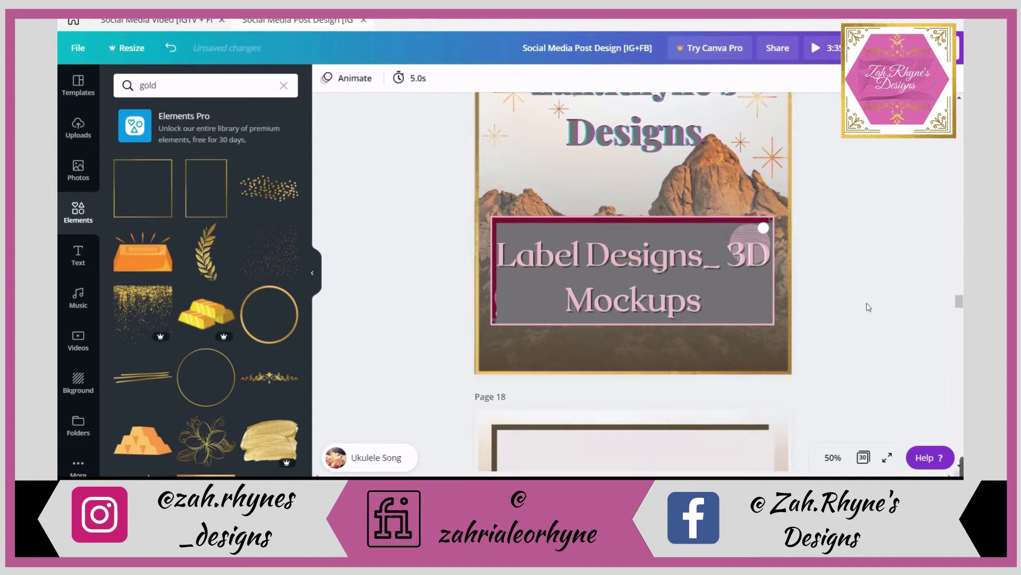
{"action": "scroll", "coordinate": [868, 306], "scroll_direction": "up", "scroll_amount": 2}
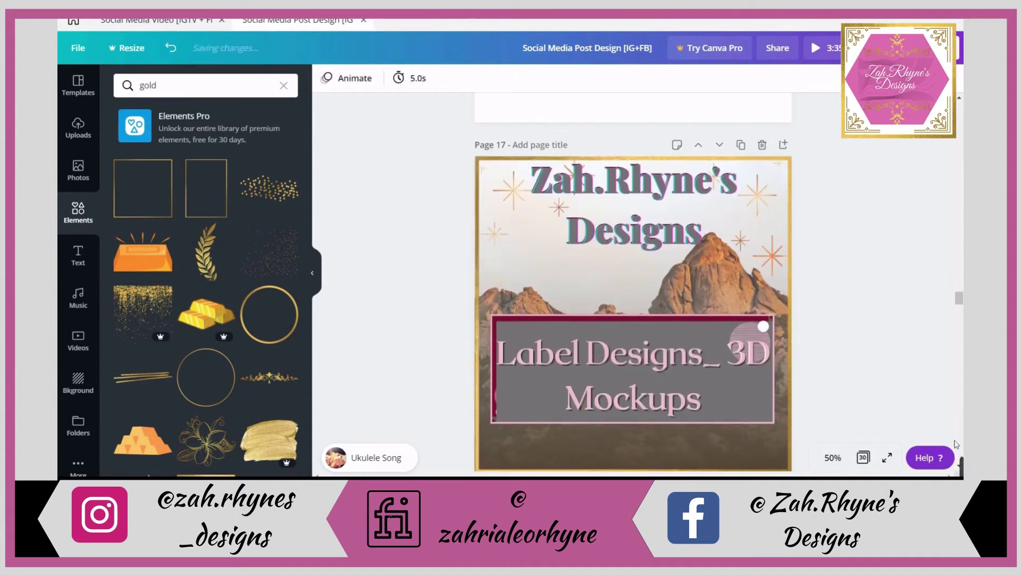
{"action": "left_click", "coordinate": [544, 297]}
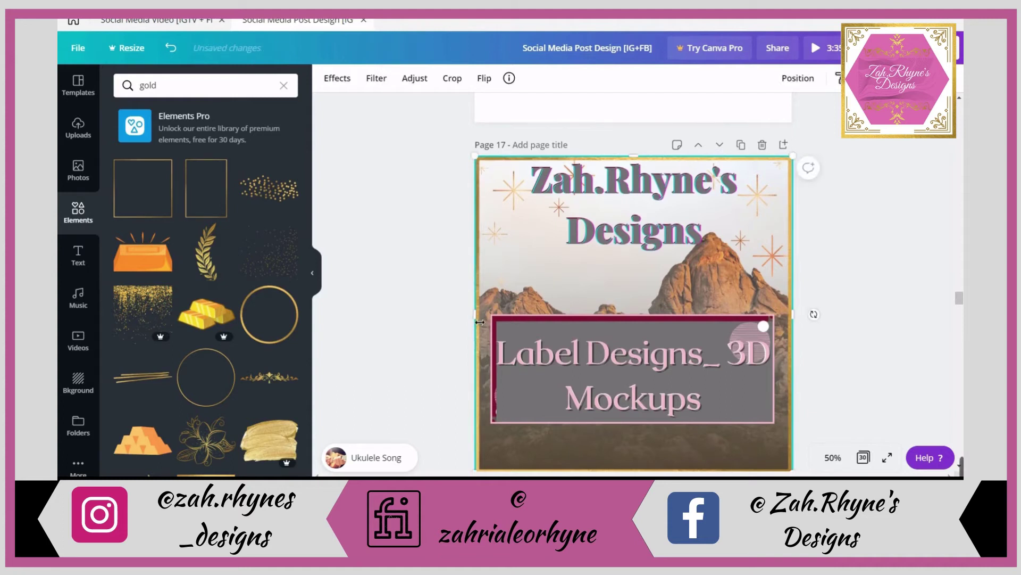
{"action": "left_click", "coordinate": [811, 316]}
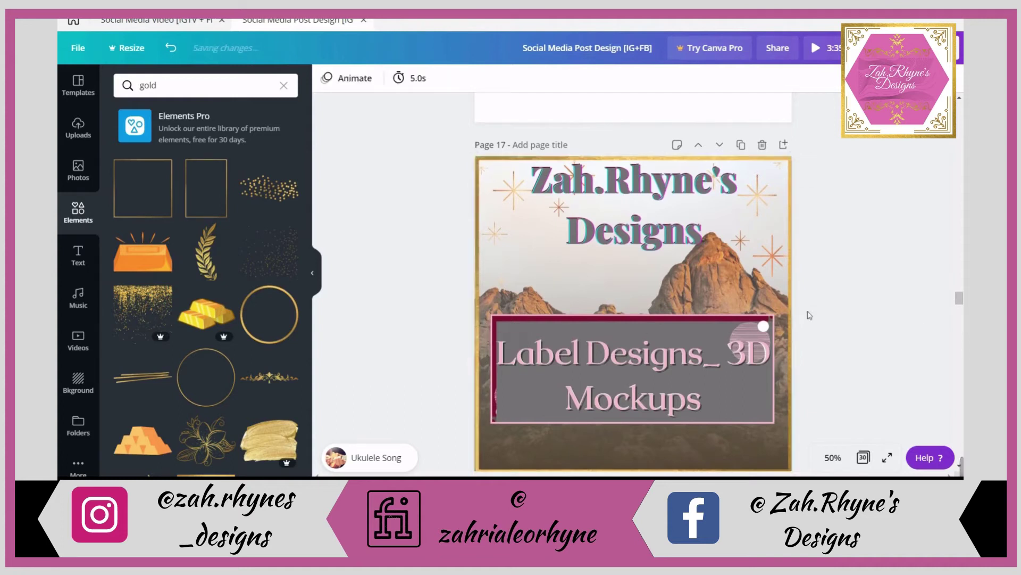
{"action": "left_click", "coordinate": [483, 319]}
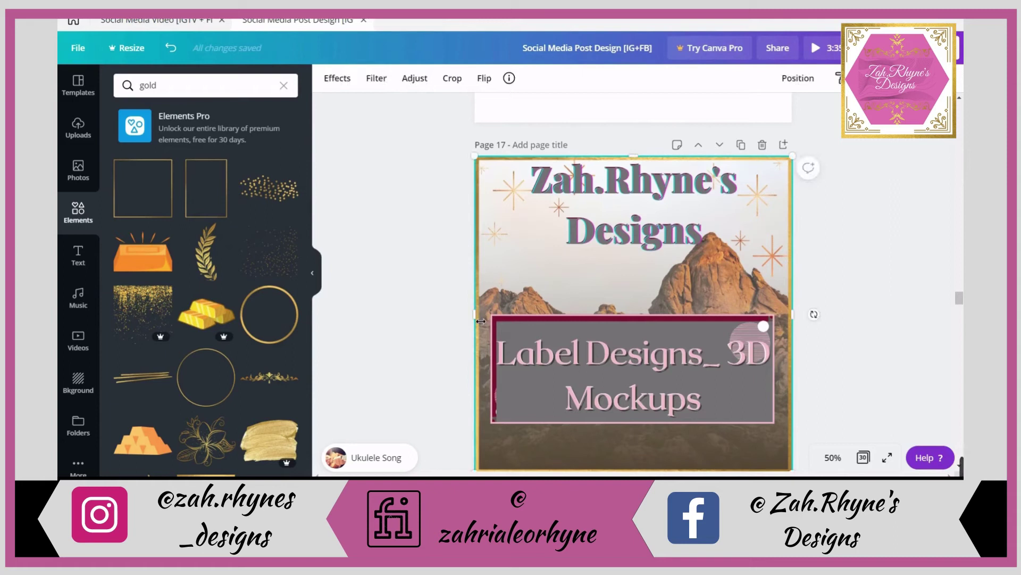
{"action": "left_click", "coordinate": [814, 363]}
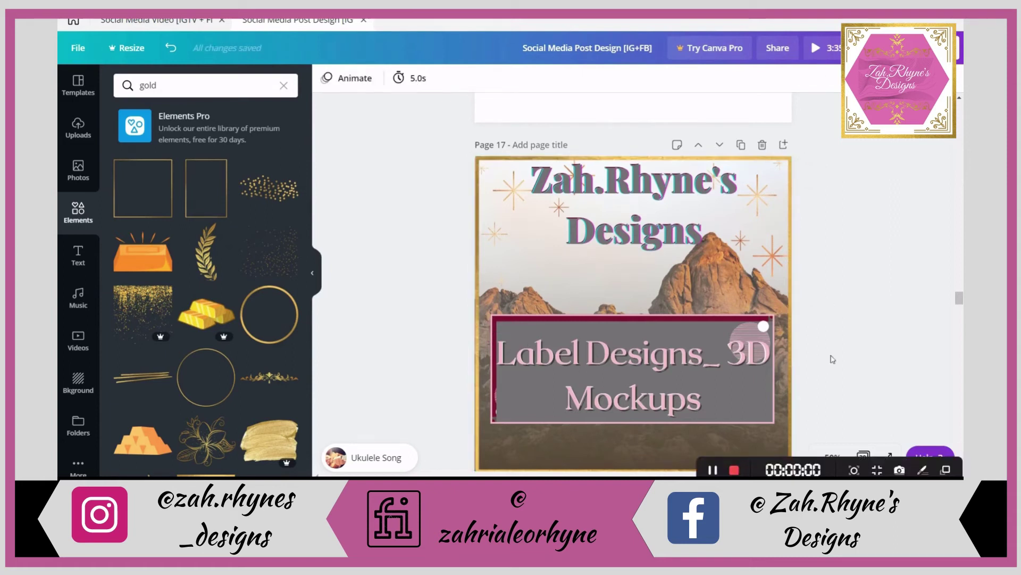
Step: Inspect the gold frame's side edges on page 17 at 100% zoom, hide the elements list, and return to 50% zoom
{"action": "scroll", "coordinate": [633, 298], "scroll_direction": "up", "scroll_amount": 1}
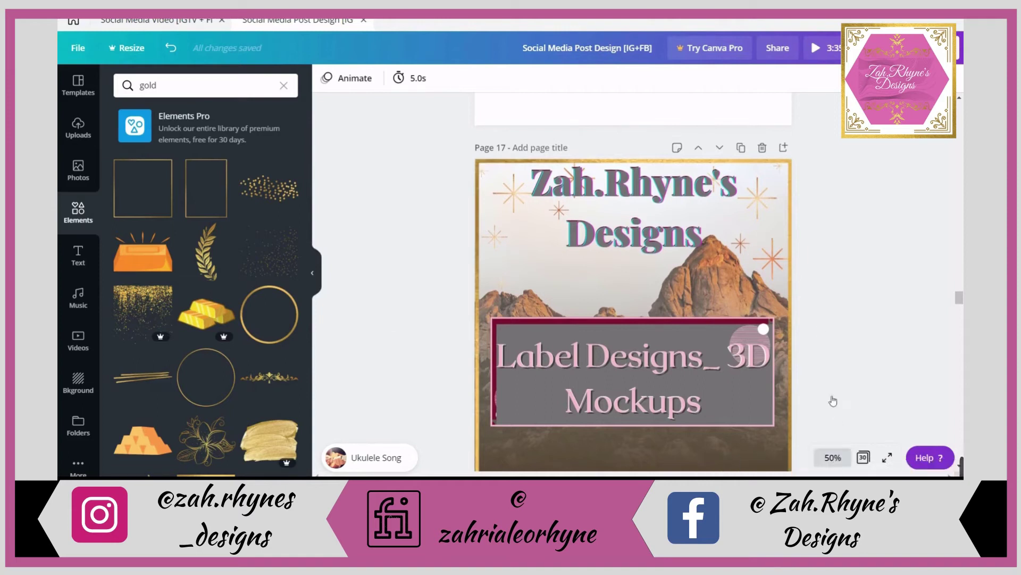
{"action": "left_click", "coordinate": [833, 458]}
{"action": "left_click", "coordinate": [825, 274]}
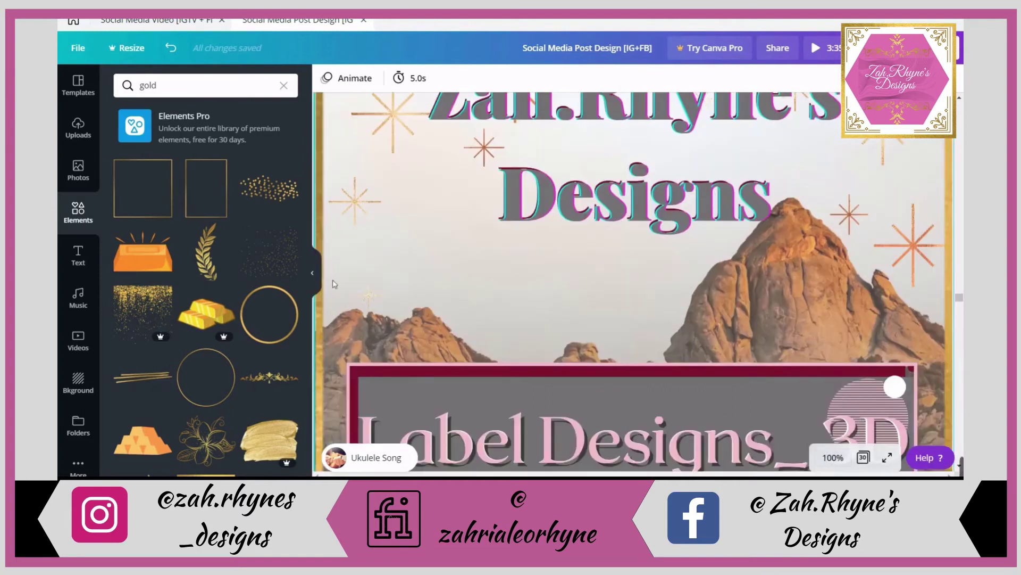
{"action": "left_click", "coordinate": [313, 272]}
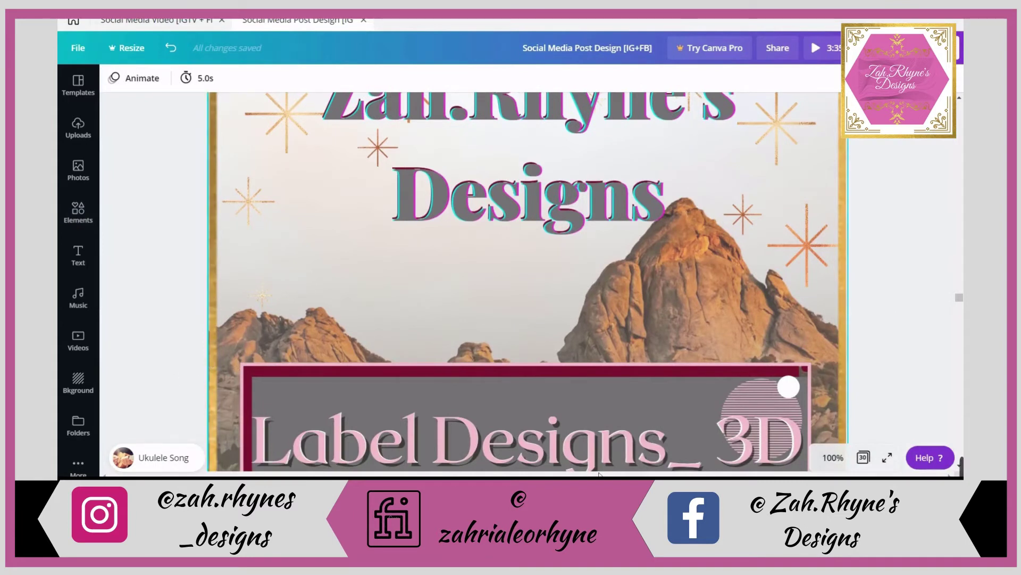
{"action": "left_click", "coordinate": [833, 458]}
{"action": "left_click", "coordinate": [828, 320]}
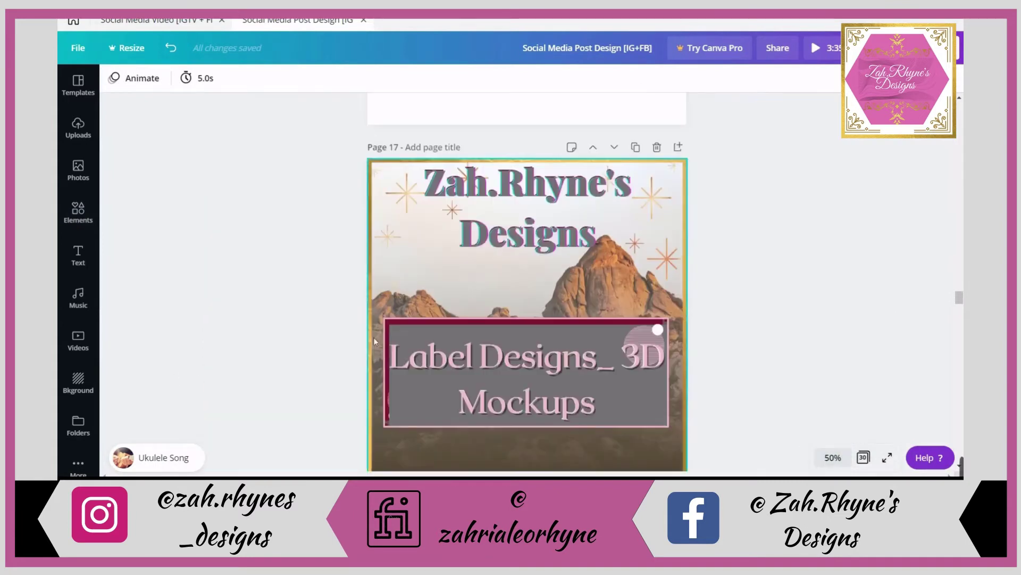
Step: Readjust the side edges of the gold frame on page 17 so that they sit flush with the page
{"action": "left_click", "coordinate": [367, 318]}
{"action": "left_click_drag", "start_coordinate": [378, 335], "coordinate": [375, 322]}
{"action": "left_click", "coordinate": [318, 331]}
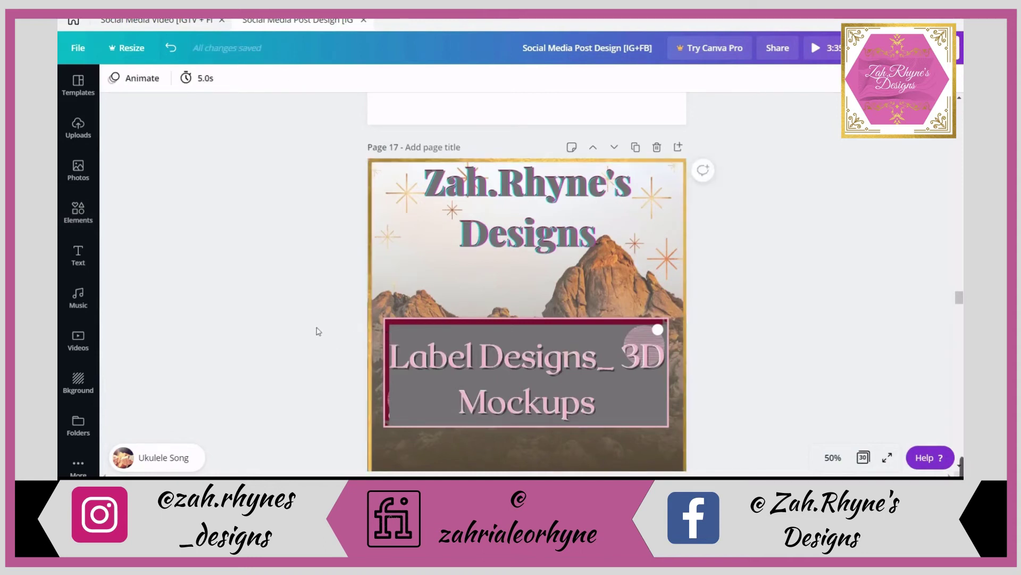
{"action": "left_click", "coordinate": [371, 368]}
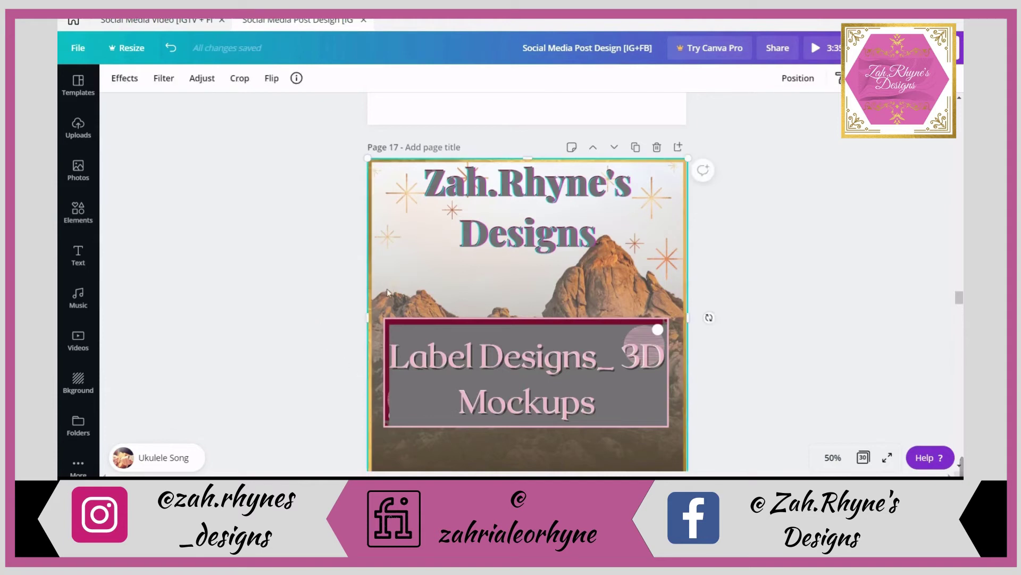
{"action": "scroll", "coordinate": [705, 340], "scroll_direction": "down", "scroll_amount": 2}
{"action": "scroll", "coordinate": [704, 340], "scroll_direction": "down", "scroll_amount": 2}
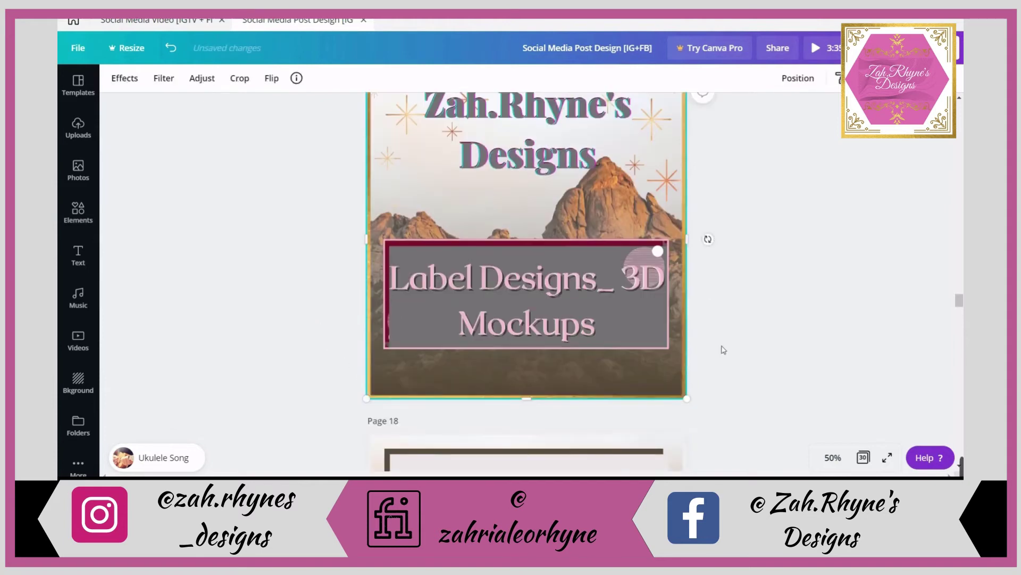
{"action": "left_click", "coordinate": [775, 357]}
{"action": "left_click", "coordinate": [692, 315]}
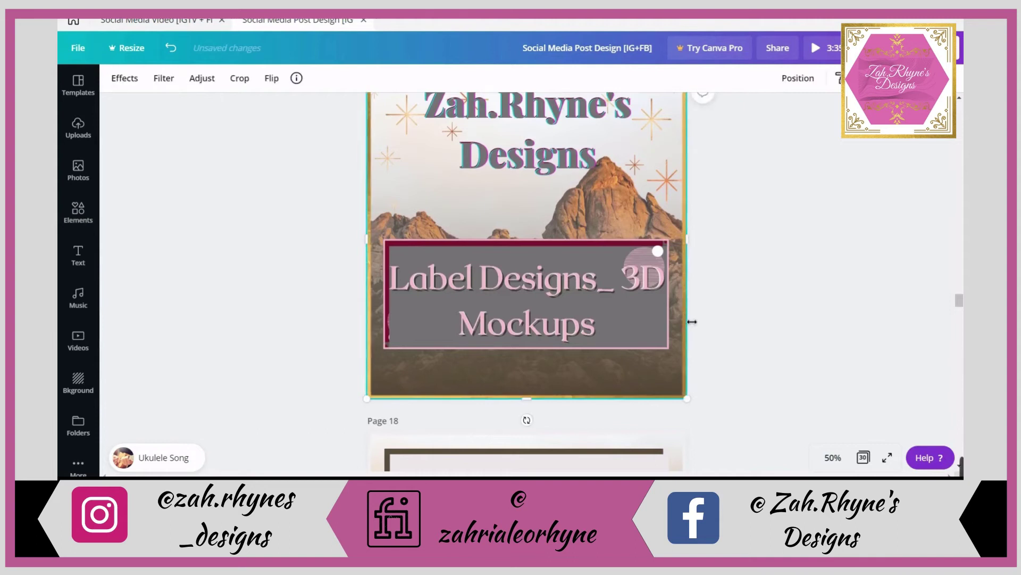
{"action": "left_click", "coordinate": [740, 332]}
{"action": "scroll", "coordinate": [740, 332], "scroll_direction": "up", "scroll_amount": 3}
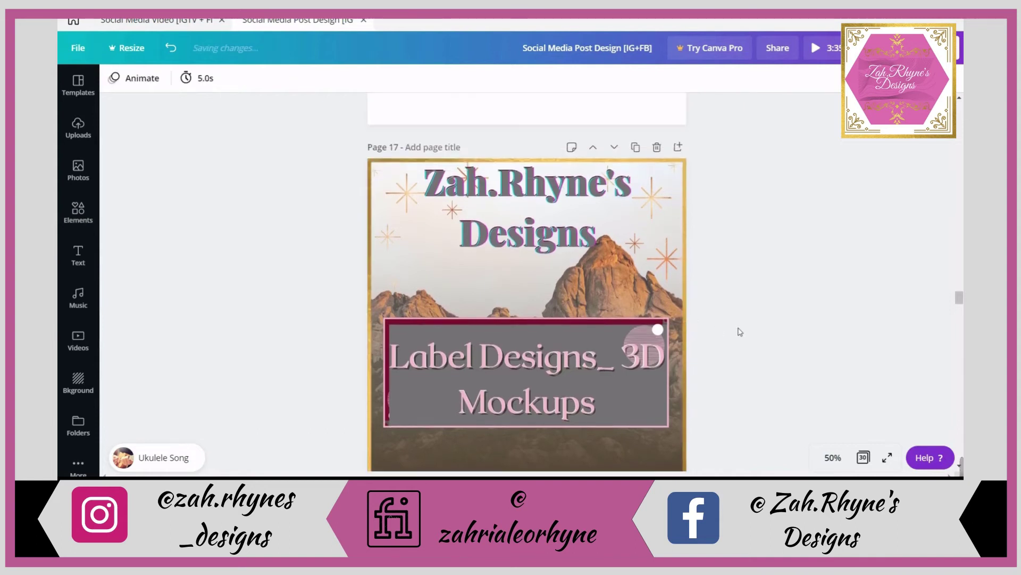
Step: Delete the mountain photo behind the label box on page 17 and undo the deletion
{"action": "left_click", "coordinate": [702, 317]}
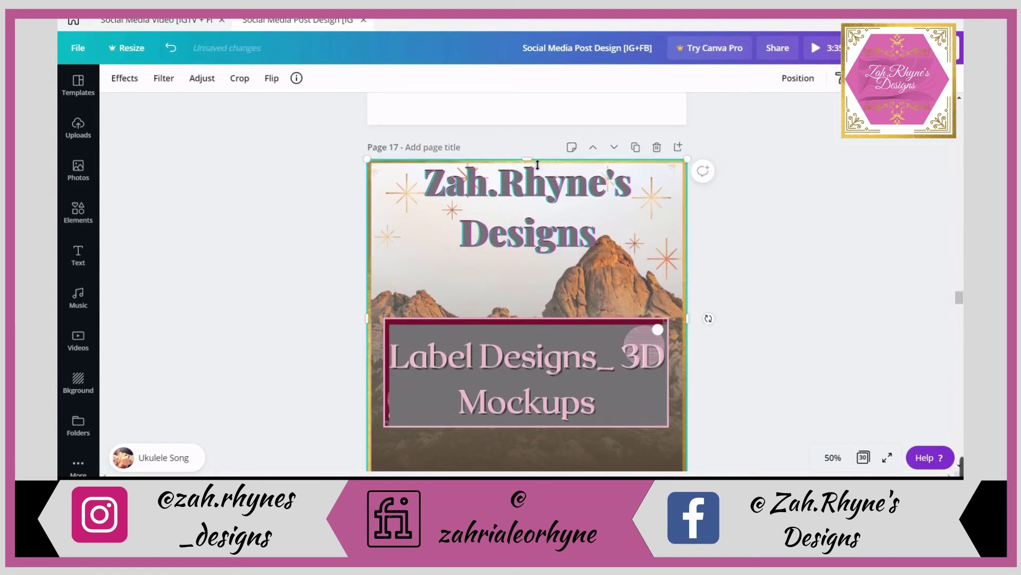
{"action": "key", "text": "Delete"}
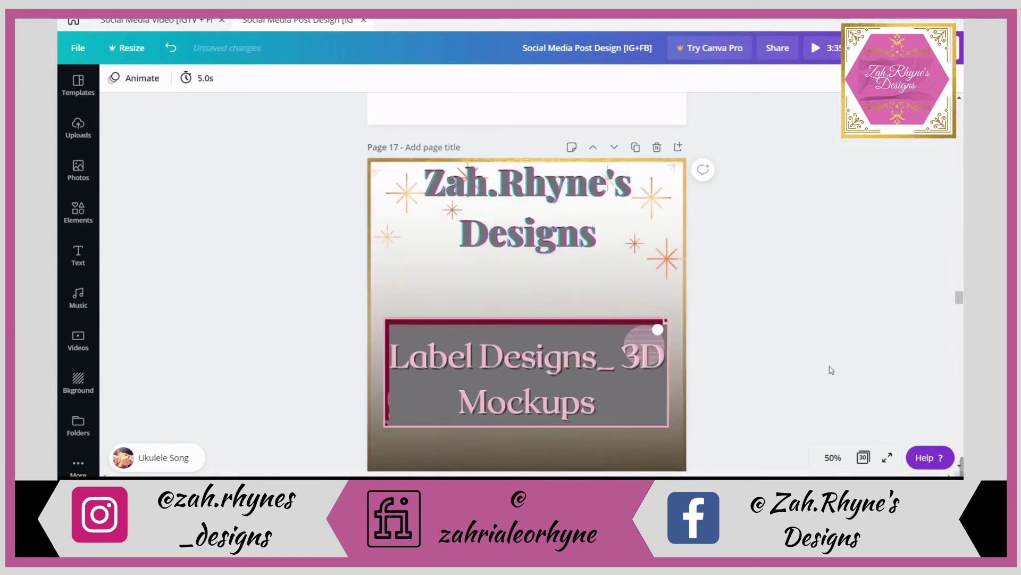
{"action": "scroll", "coordinate": [830, 368], "scroll_direction": "down", "scroll_amount": 2}
{"action": "scroll", "coordinate": [829, 369], "scroll_direction": "down", "scroll_amount": 1}
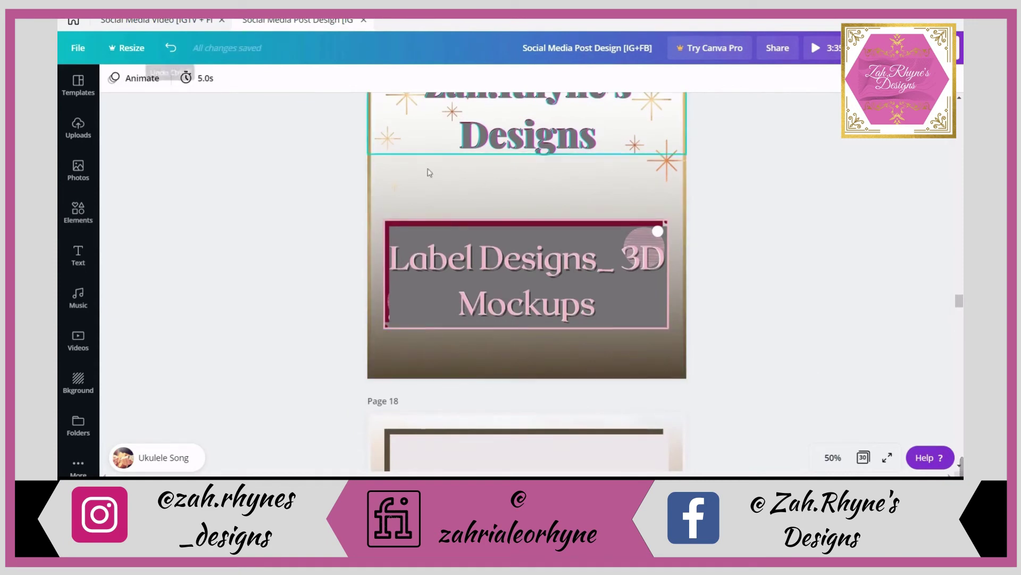
{"action": "left_click", "coordinate": [169, 49]}
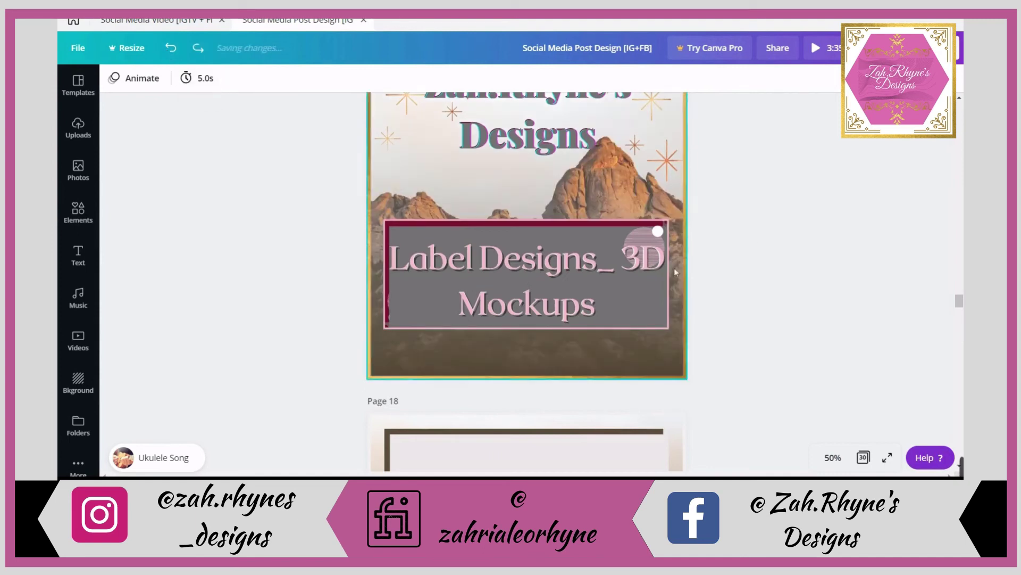
Step: Lock the gold frame on page 17 in place
{"action": "left_click", "coordinate": [682, 196]}
{"action": "left_click", "coordinate": [796, 176]}
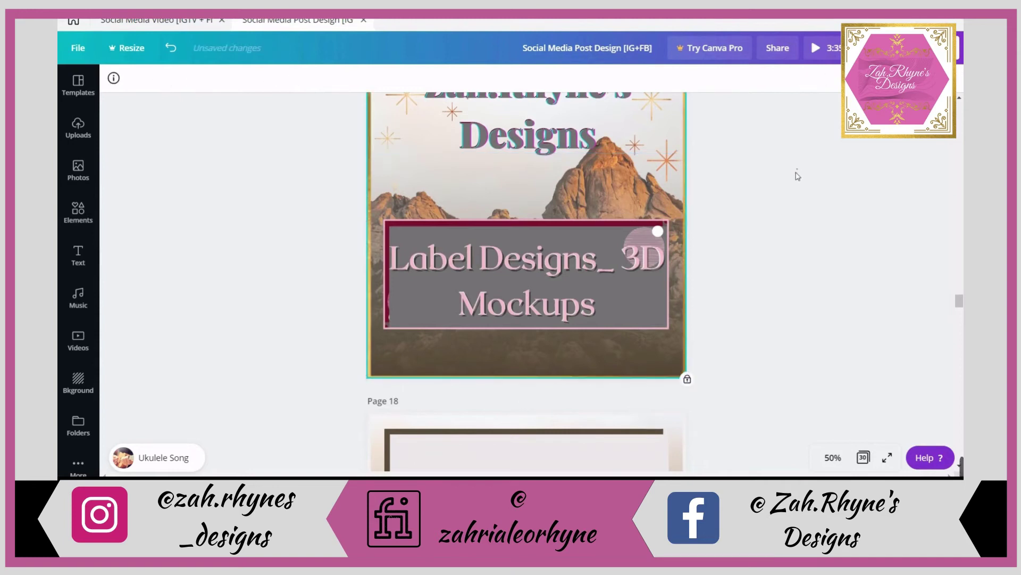
Step: Delete the blank "Designing w/ Zahr" page above the framed mountain page
{"action": "scroll", "coordinate": [796, 176], "scroll_direction": "down", "scroll_amount": 5}
{"action": "scroll", "coordinate": [796, 173], "scroll_direction": "up", "scroll_amount": 3}
{"action": "scroll", "coordinate": [797, 174], "scroll_direction": "up", "scroll_amount": 4}
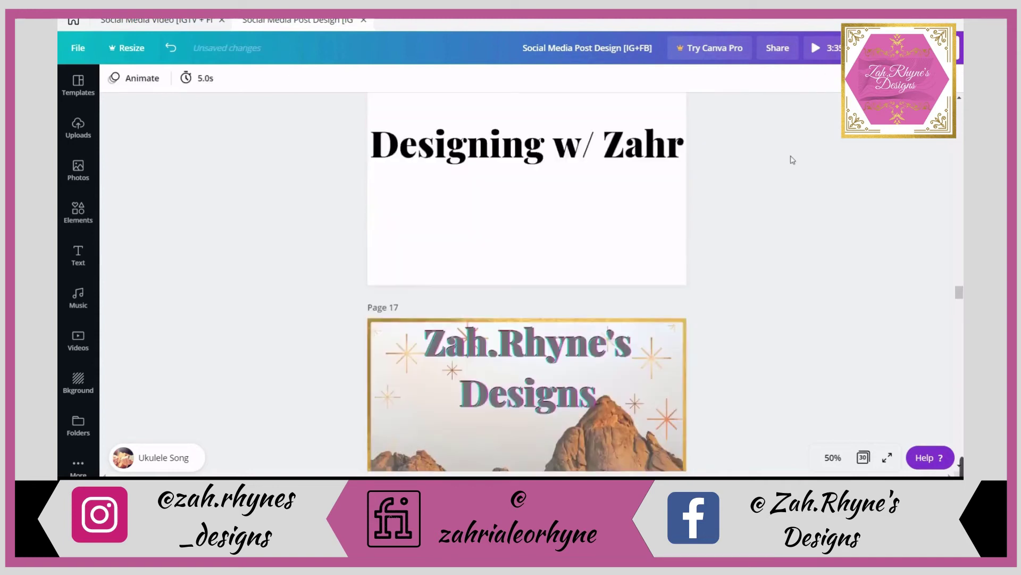
{"action": "scroll", "coordinate": [793, 159], "scroll_direction": "up", "scroll_amount": 7}
{"action": "left_click", "coordinate": [660, 328]}
Step: Add the recently used gold square frame to page 15
{"action": "scroll", "coordinate": [725, 252], "scroll_direction": "up", "scroll_amount": 5}
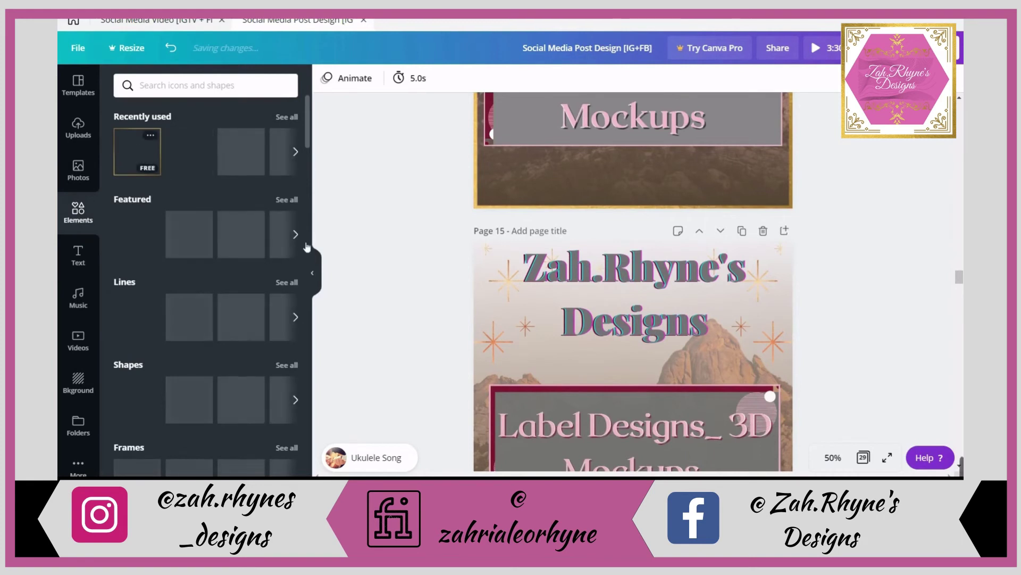
{"action": "left_click", "coordinate": [532, 282]}
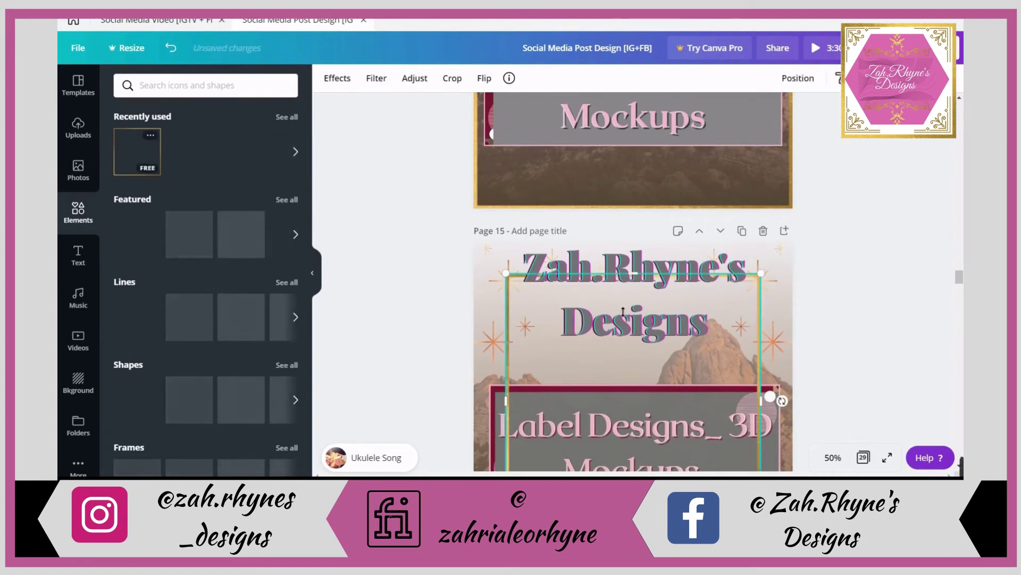
{"action": "right_click", "coordinate": [583, 374]}
{"action": "left_click", "coordinate": [635, 324]}
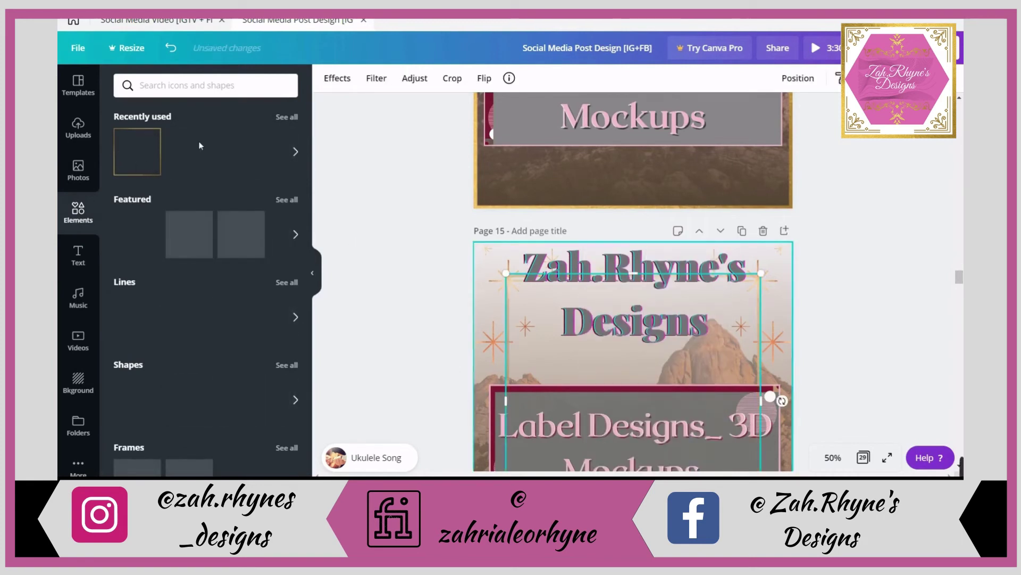
{"action": "key", "text": "ctrl+z"}
Step: Bring the gold frame on page 15 to the front and enlarge and centre it so that it follows the page edges
{"action": "right_click", "coordinate": [580, 394]}
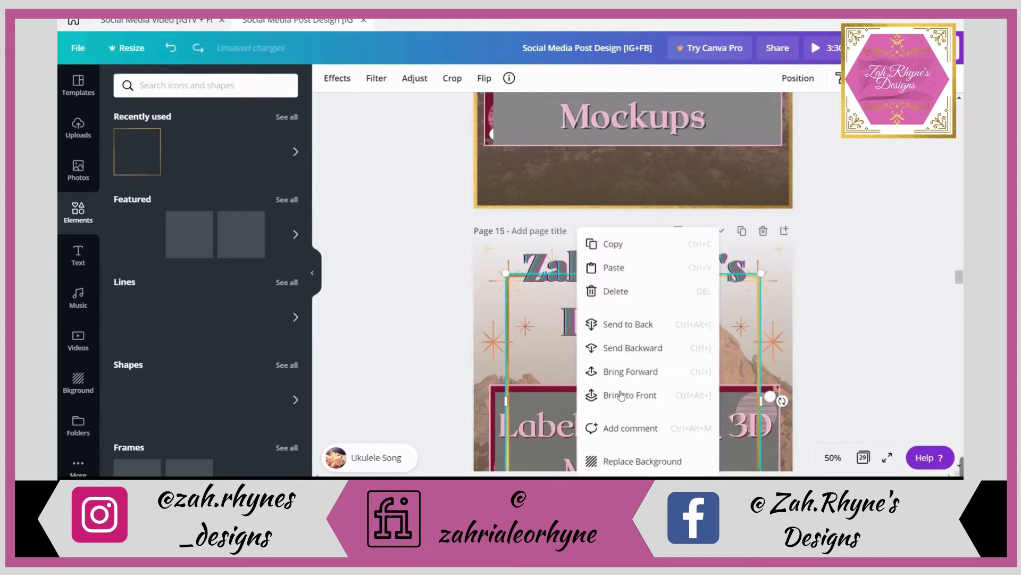
{"action": "left_click", "coordinate": [629, 396]}
{"action": "scroll", "coordinate": [709, 369], "scroll_direction": "down", "scroll_amount": 2}
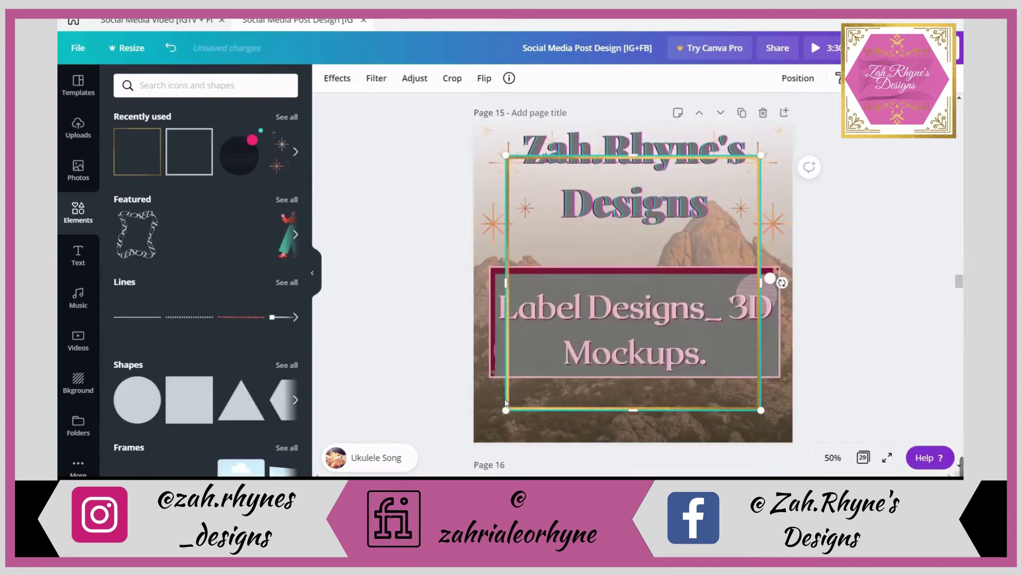
{"action": "left_click_drag", "start_coordinate": [512, 414], "coordinate": [423, 448]}
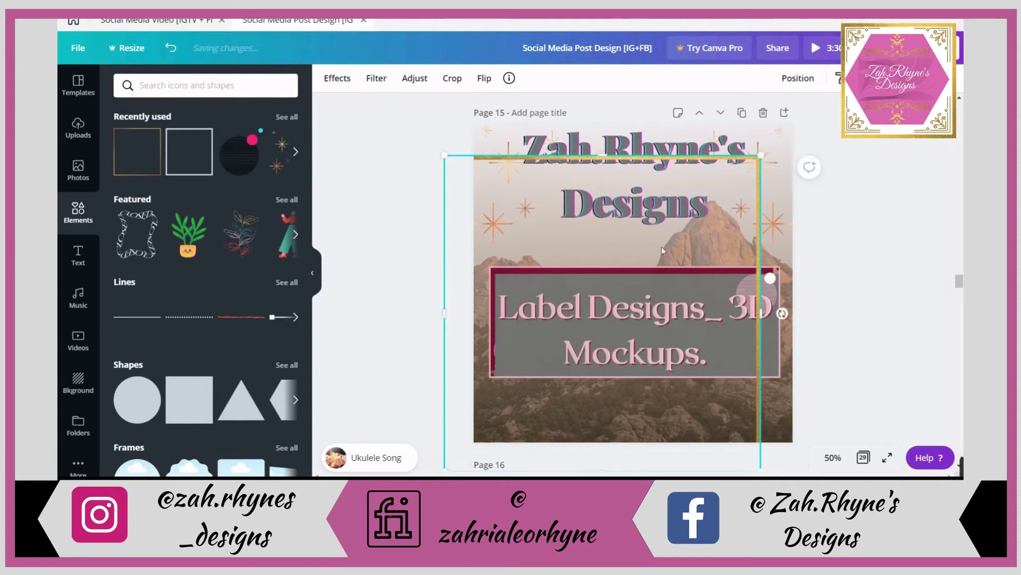
{"action": "left_click_drag", "start_coordinate": [662, 247], "coordinate": [689, 237]}
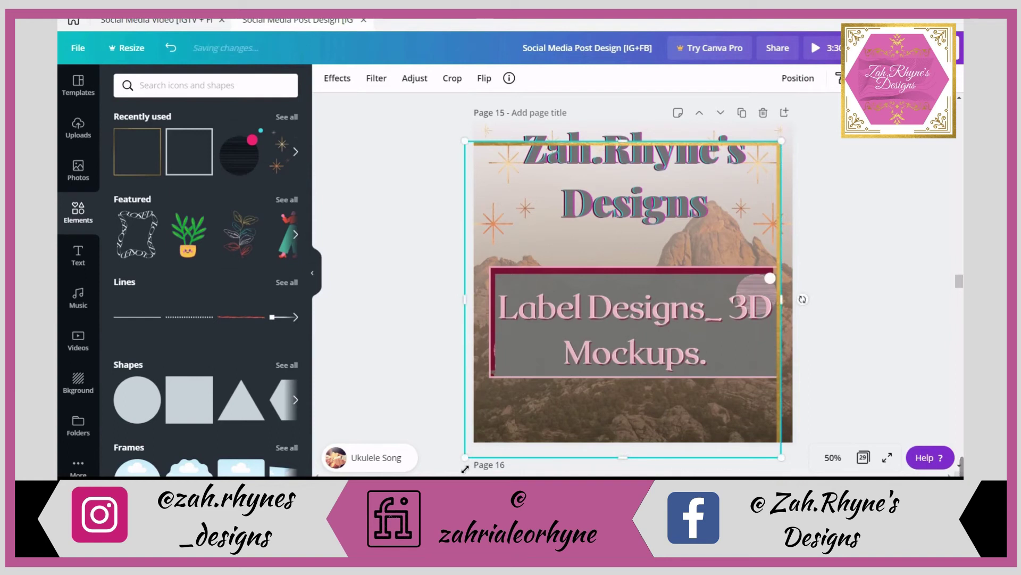
{"action": "left_click_drag", "start_coordinate": [466, 464], "coordinate": [462, 469]}
{"action": "left_click_drag", "start_coordinate": [624, 254], "coordinate": [643, 240]}
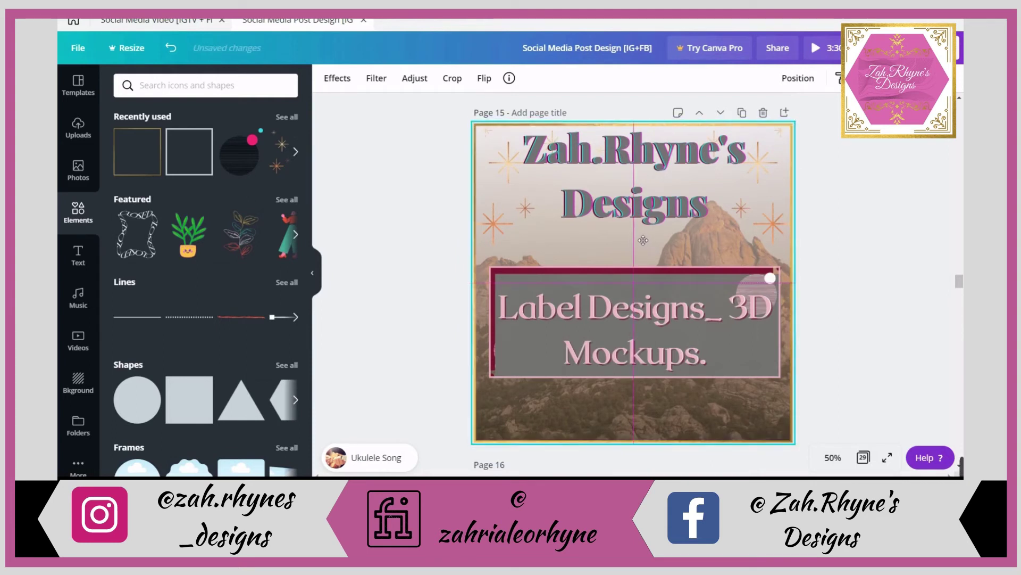
{"action": "left_click_drag", "start_coordinate": [643, 240], "coordinate": [637, 235]}
{"action": "left_click", "coordinate": [861, 271]}
{"action": "scroll", "coordinate": [798, 269], "scroll_direction": "down", "scroll_amount": 5}
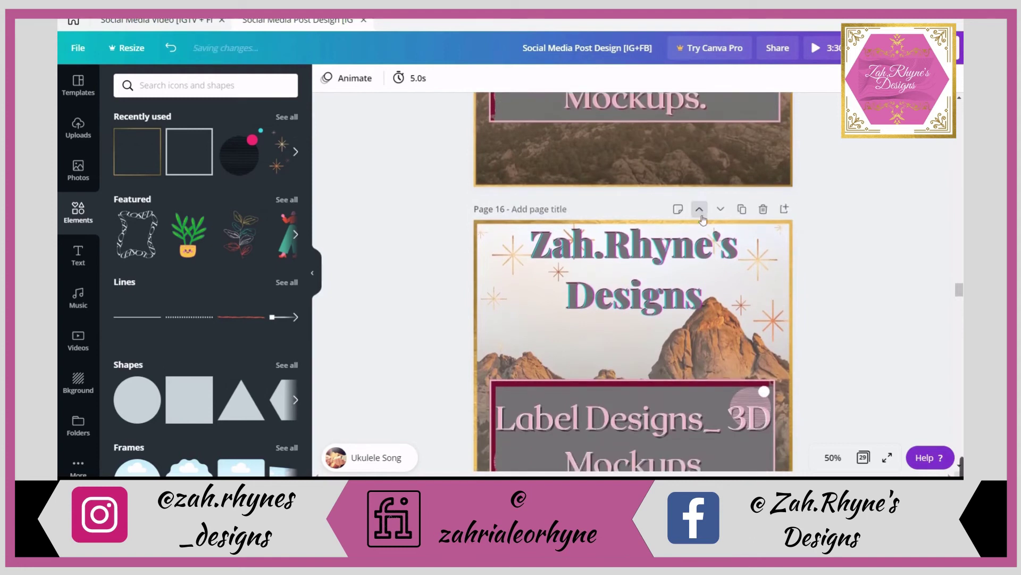
{"action": "scroll", "coordinate": [624, 287], "scroll_direction": "down", "scroll_amount": 1}
{"action": "scroll", "coordinate": [623, 287], "scroll_direction": "up", "scroll_amount": 1}
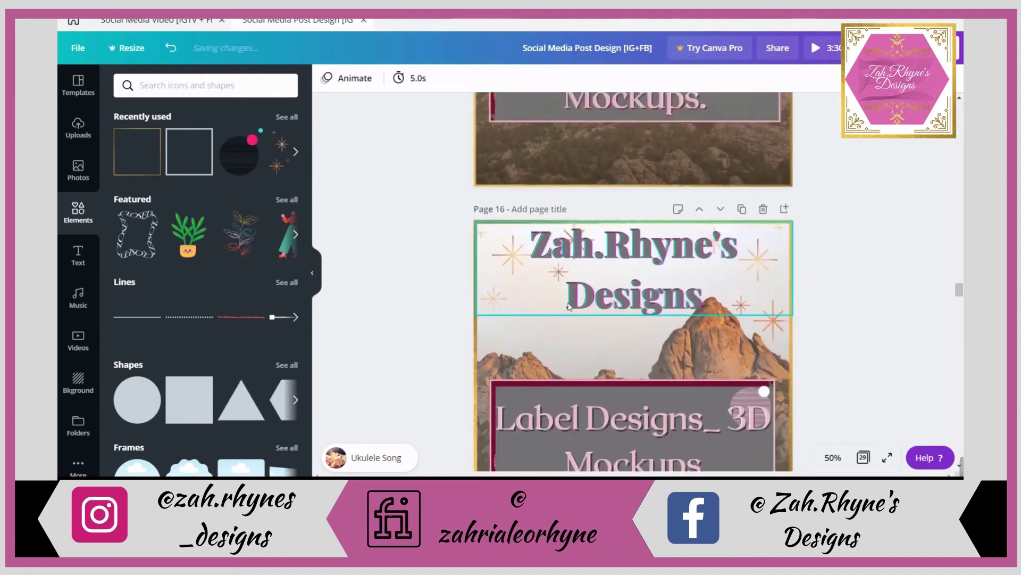
{"action": "scroll", "coordinate": [628, 250], "scroll_direction": "down", "scroll_amount": 2}
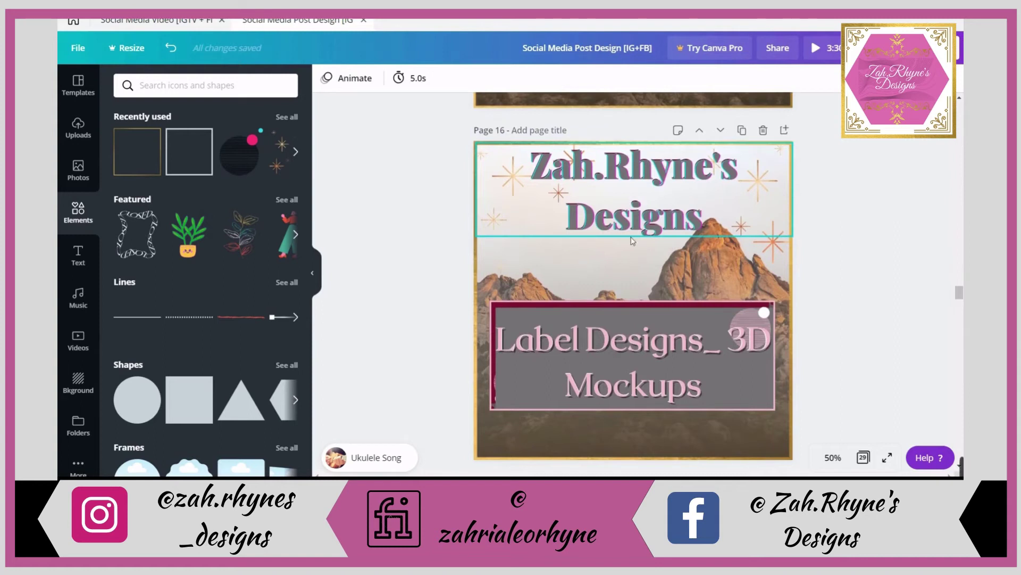
{"action": "scroll", "coordinate": [634, 234], "scroll_direction": "up", "scroll_amount": 2}
{"action": "scroll", "coordinate": [598, 178], "scroll_direction": "up", "scroll_amount": 2}
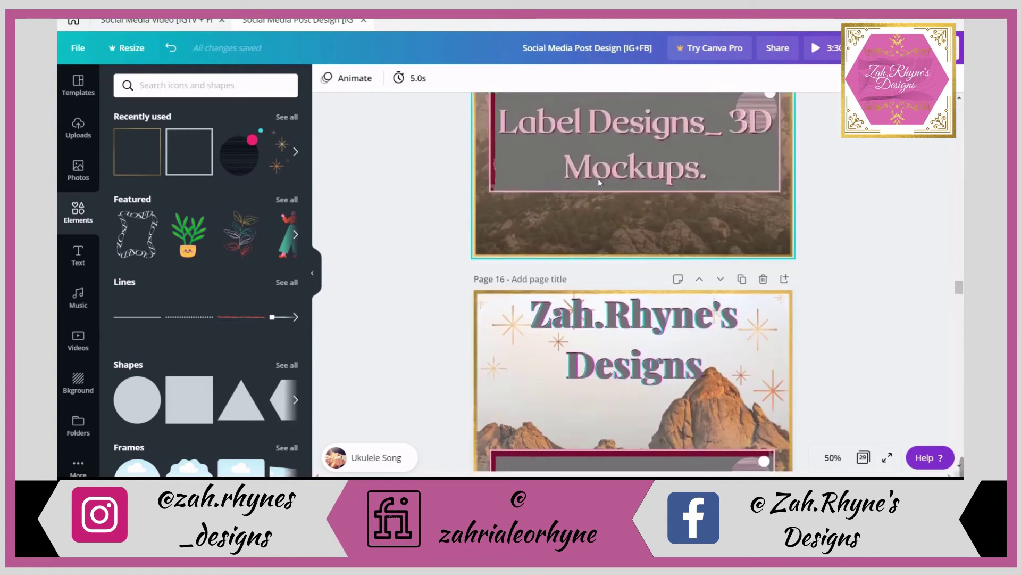
Step: Review the framed label pages and the mockup pages from page 13 to page 18 to compare their layouts
{"action": "scroll", "coordinate": [596, 191], "scroll_direction": "up", "scroll_amount": 1}
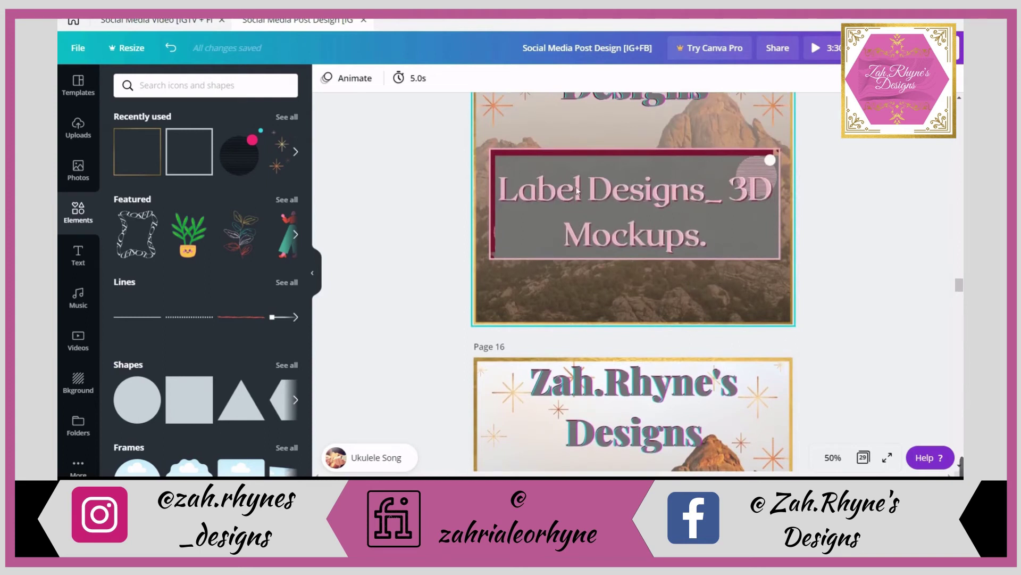
{"action": "scroll", "coordinate": [577, 191], "scroll_direction": "up", "scroll_amount": 2}
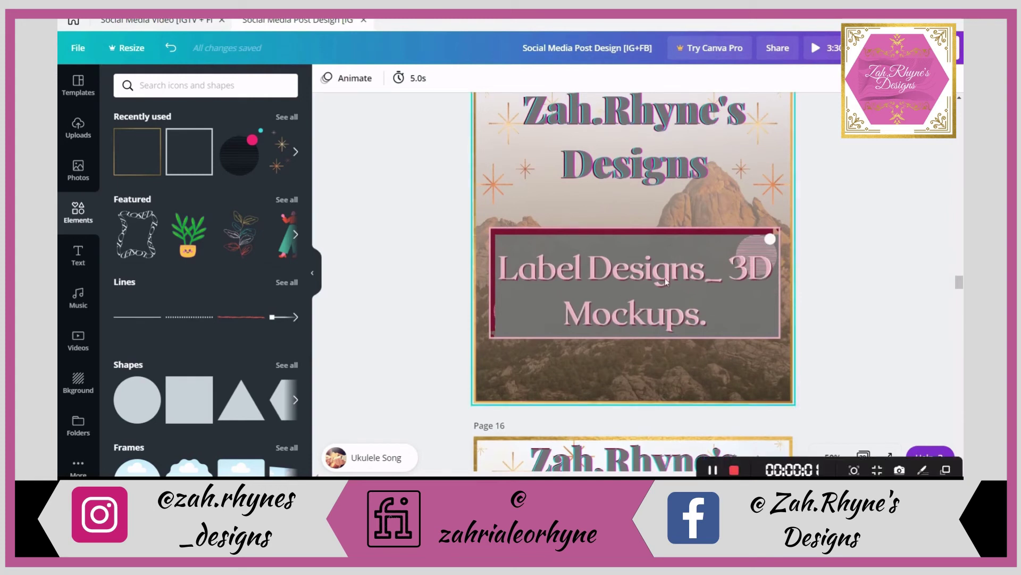
{"action": "scroll", "coordinate": [657, 430], "scroll_direction": "down", "scroll_amount": 3}
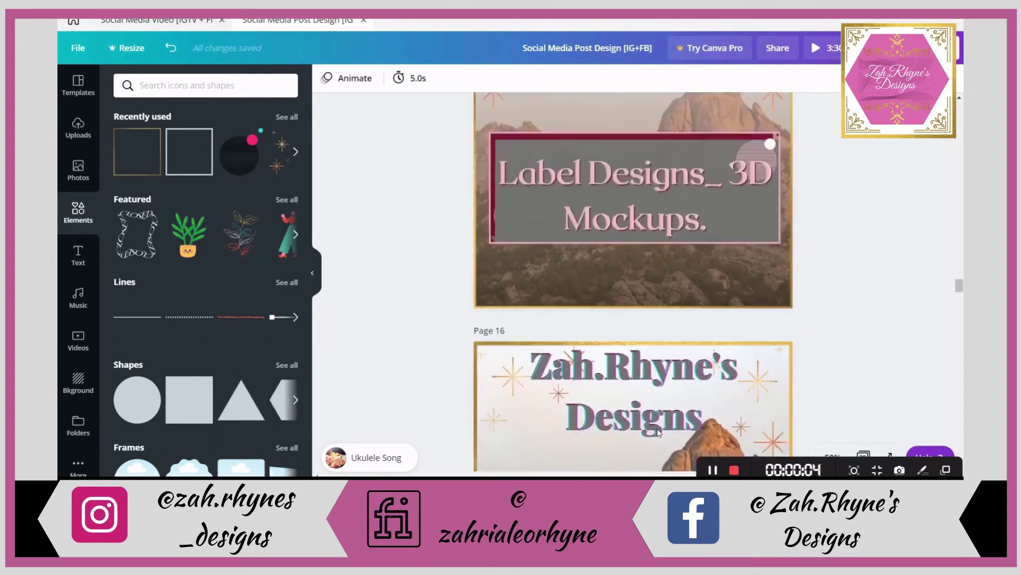
{"action": "scroll", "coordinate": [658, 432], "scroll_direction": "down", "scroll_amount": 5}
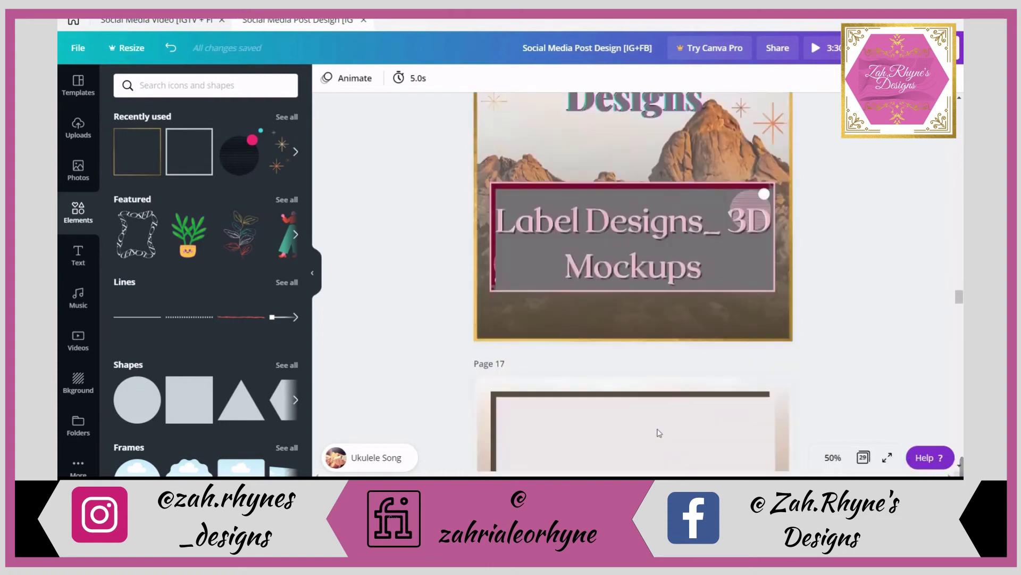
{"action": "scroll", "coordinate": [660, 433], "scroll_direction": "down", "scroll_amount": 4}
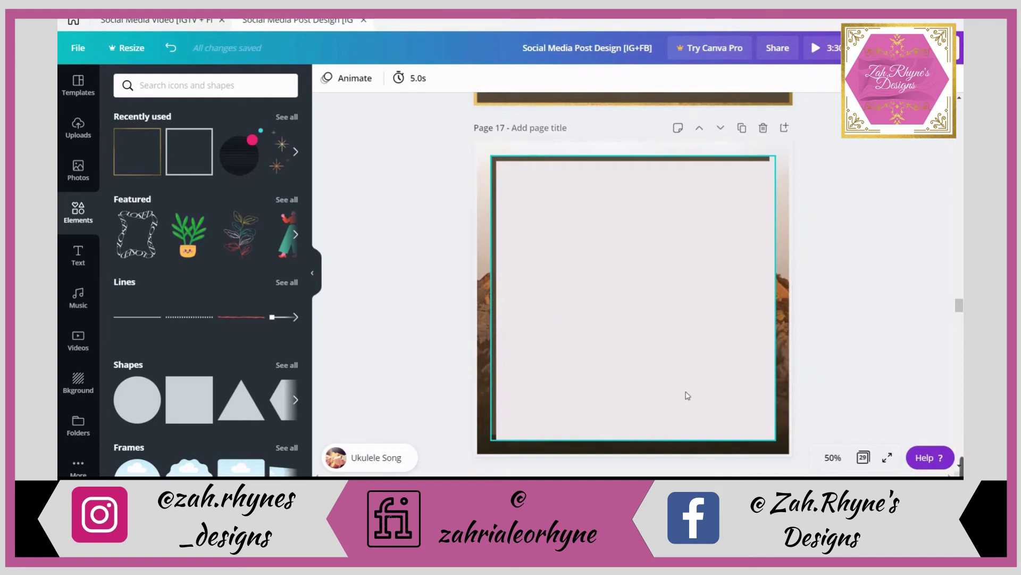
{"action": "scroll", "coordinate": [679, 422], "scroll_direction": "up", "scroll_amount": 10}
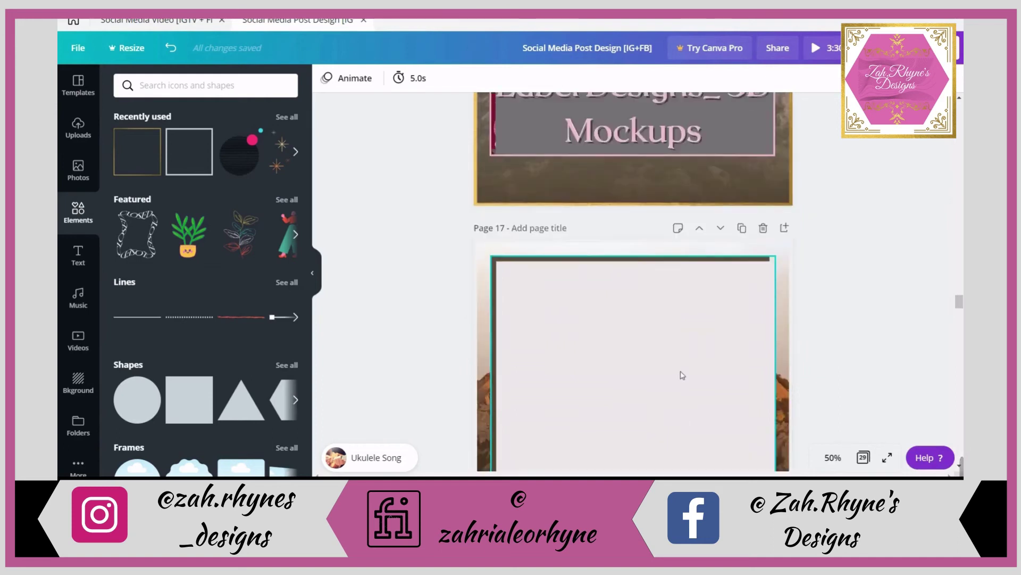
{"action": "scroll", "coordinate": [684, 369], "scroll_direction": "up", "scroll_amount": 6}
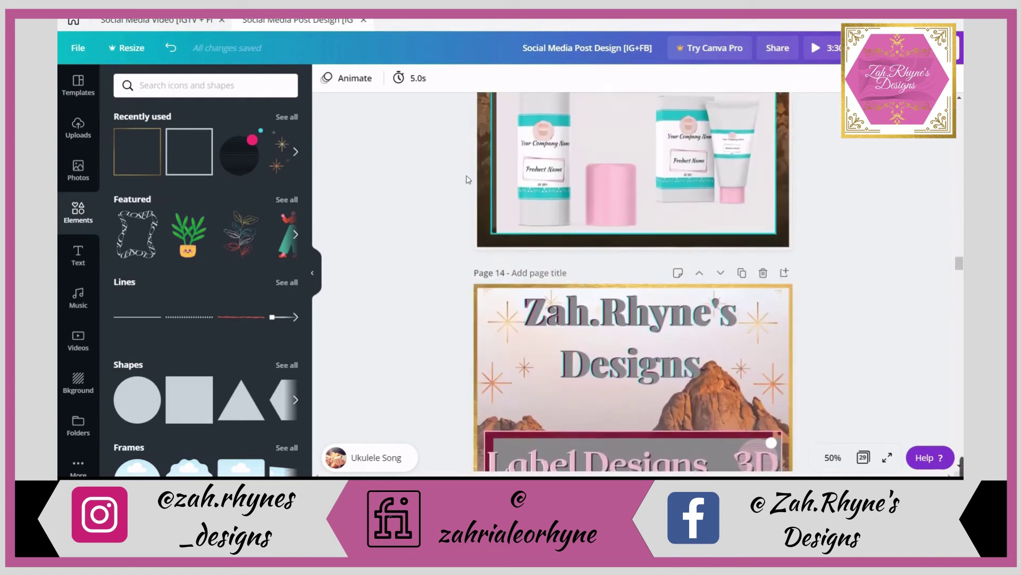
{"action": "scroll", "coordinate": [564, 276], "scroll_direction": "up", "scroll_amount": 2}
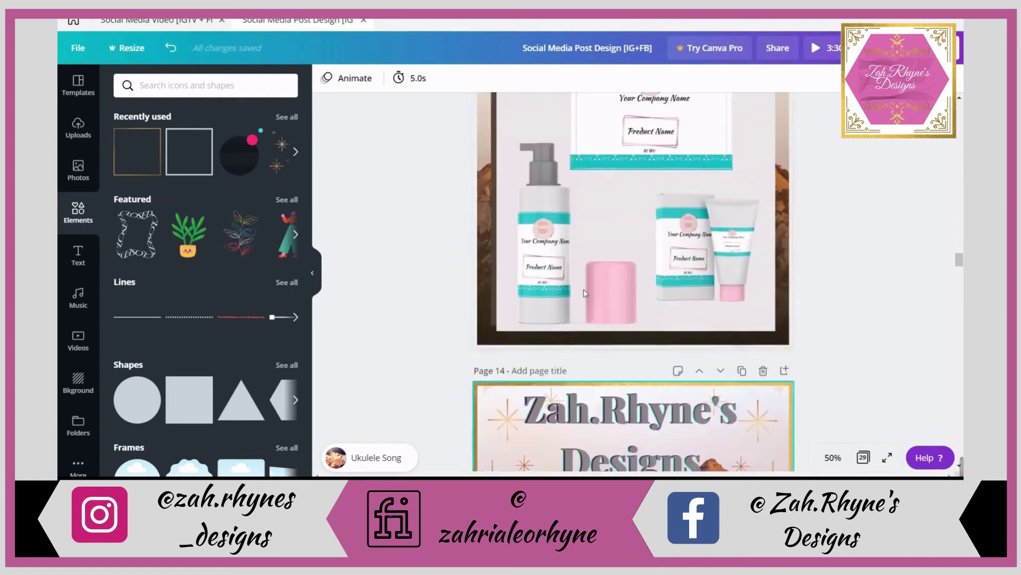
{"action": "scroll", "coordinate": [638, 324], "scroll_direction": "down", "scroll_amount": 4}
{"action": "scroll", "coordinate": [649, 332], "scroll_direction": "down", "scroll_amount": 4}
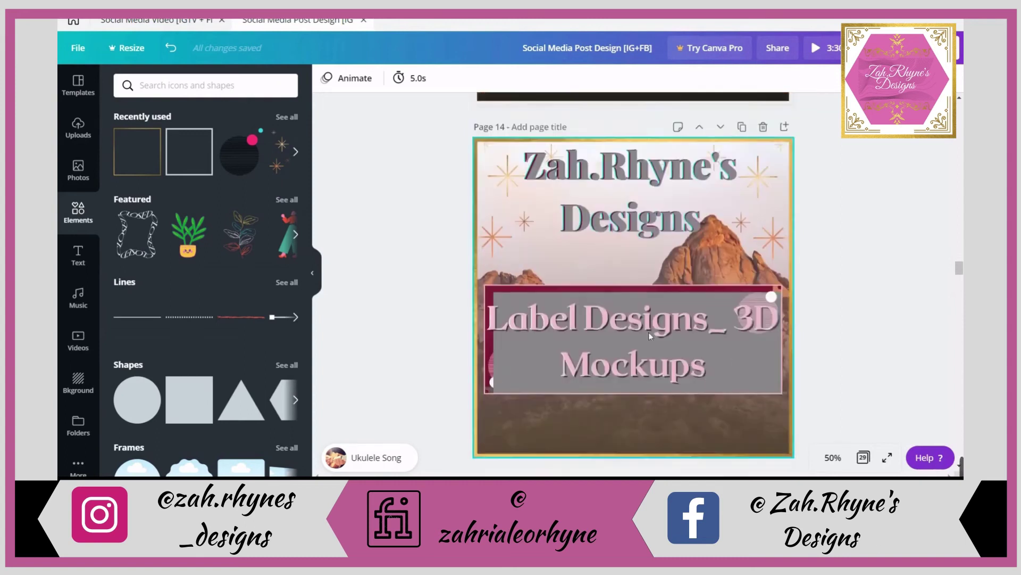
{"action": "scroll", "coordinate": [653, 305], "scroll_direction": "up", "scroll_amount": 4}
{"action": "scroll", "coordinate": [693, 220], "scroll_direction": "up", "scroll_amount": 7}
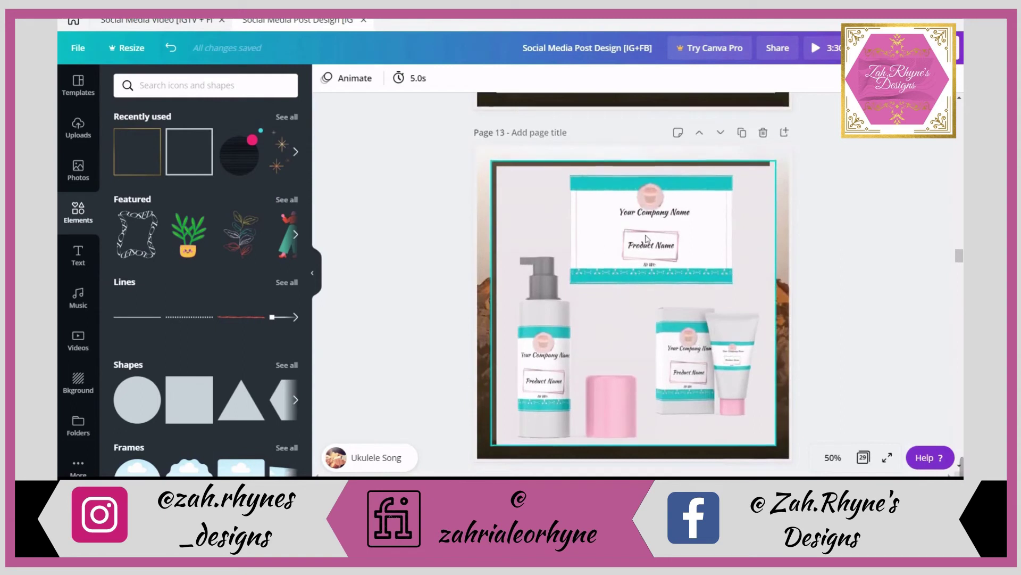
{"action": "scroll", "coordinate": [631, 266], "scroll_direction": "down", "scroll_amount": 9}
{"action": "scroll", "coordinate": [633, 311], "scroll_direction": "up", "scroll_amount": 1}
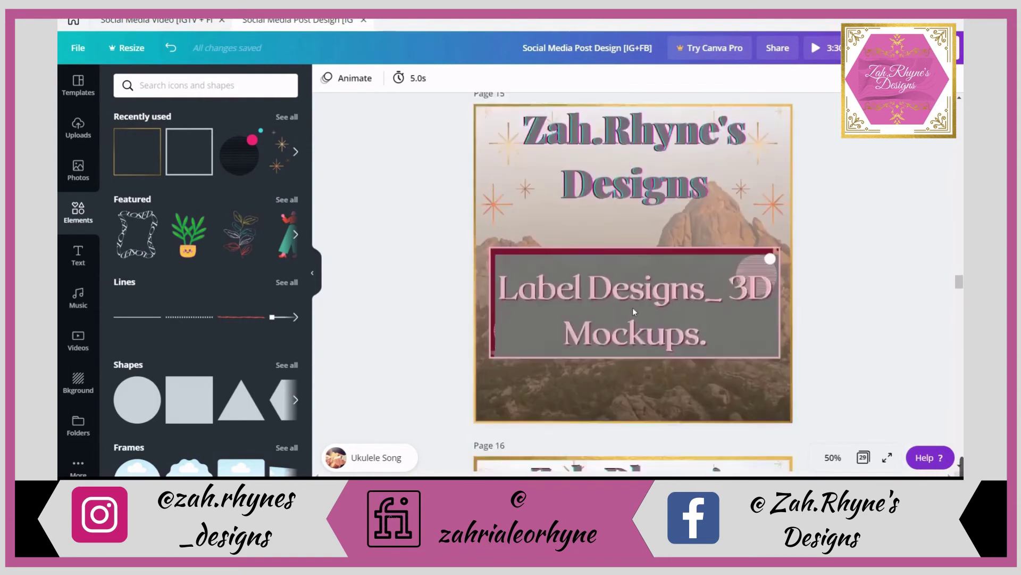
{"action": "scroll", "coordinate": [633, 312], "scroll_direction": "down", "scroll_amount": 10}
{"action": "scroll", "coordinate": [638, 310], "scroll_direction": "down", "scroll_amount": 3}
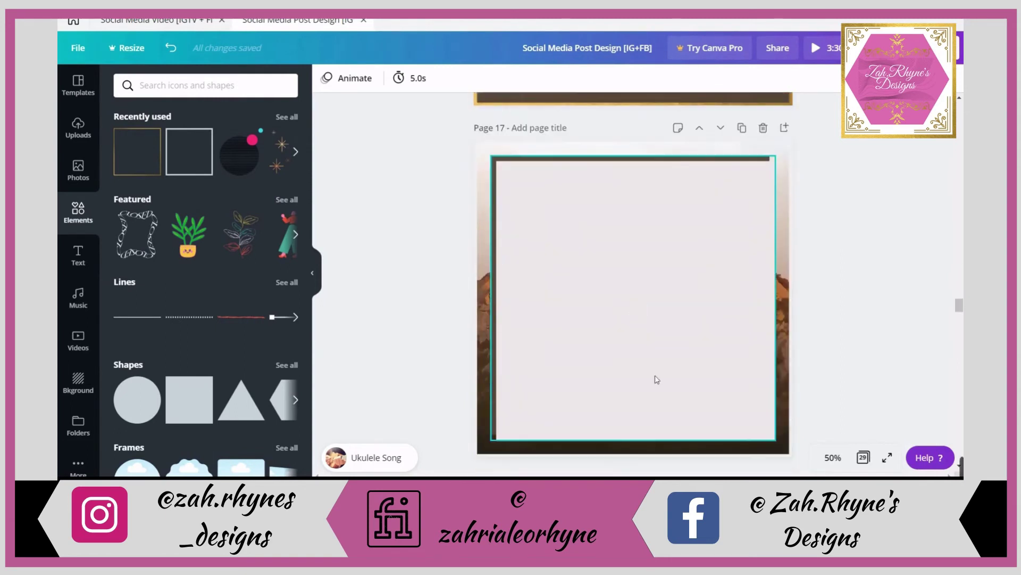
{"action": "scroll", "coordinate": [590, 356], "scroll_direction": "down", "scroll_amount": 3}
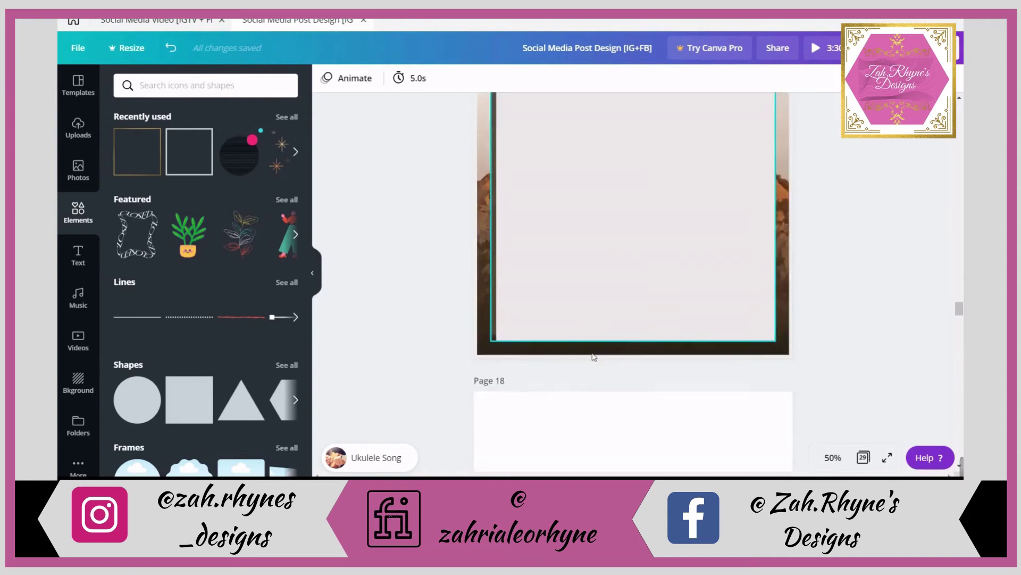
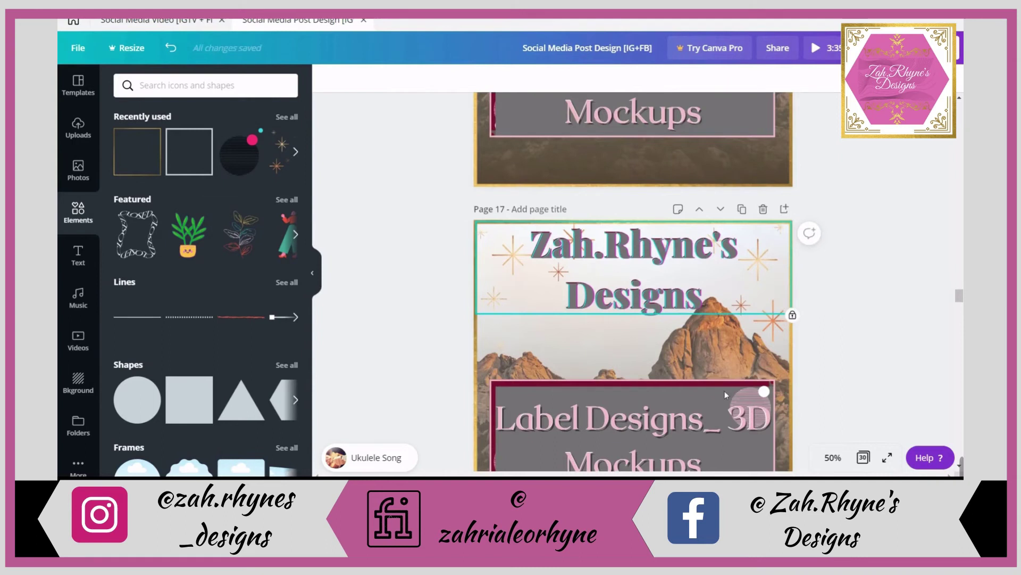
{"action": "left_click", "coordinate": [724, 390]}
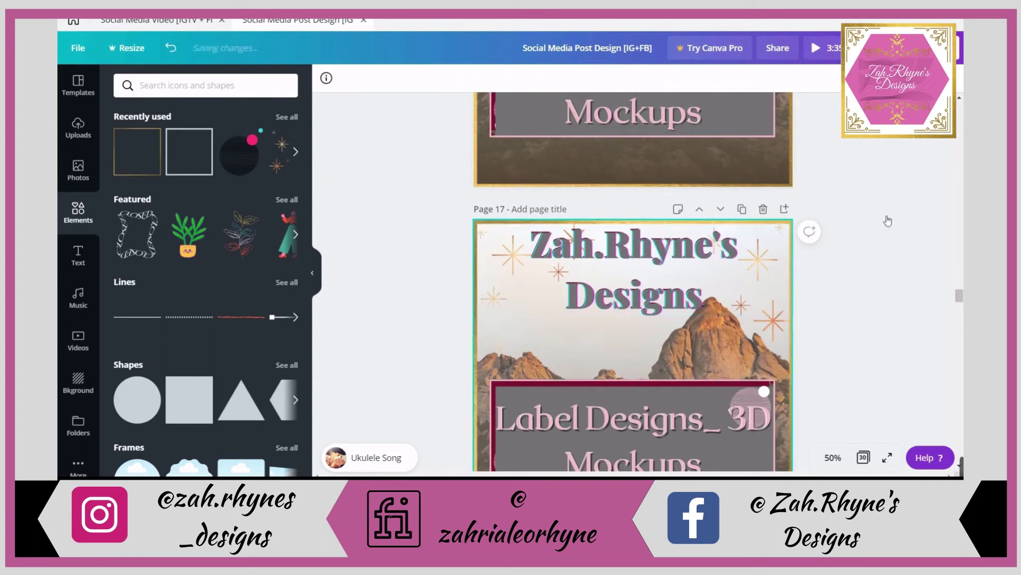
{"action": "left_click_drag", "start_coordinate": [886, 247], "coordinate": [406, 472]}
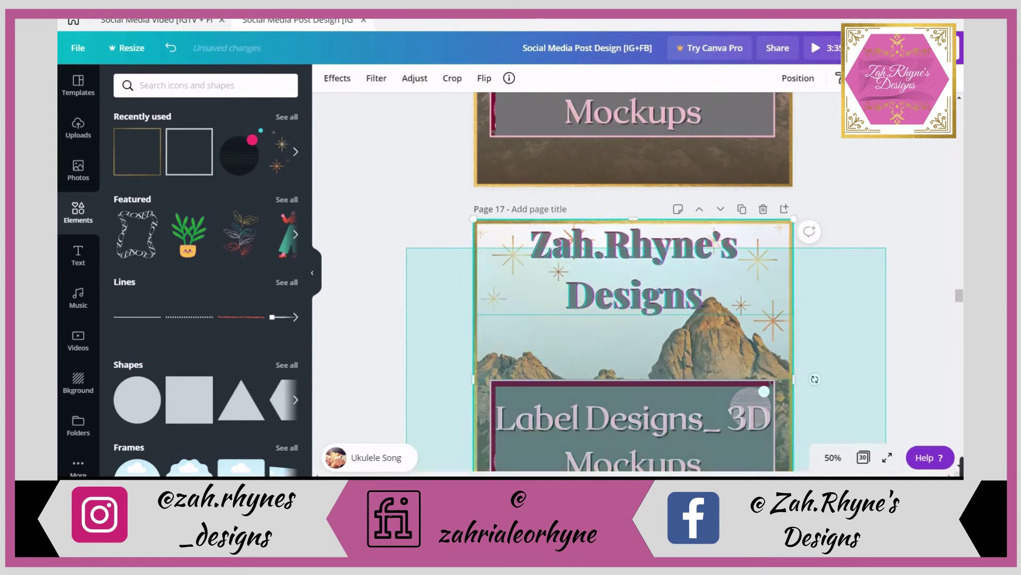
{"action": "key", "text": "Delete"}
{"action": "key", "text": "Delete"}
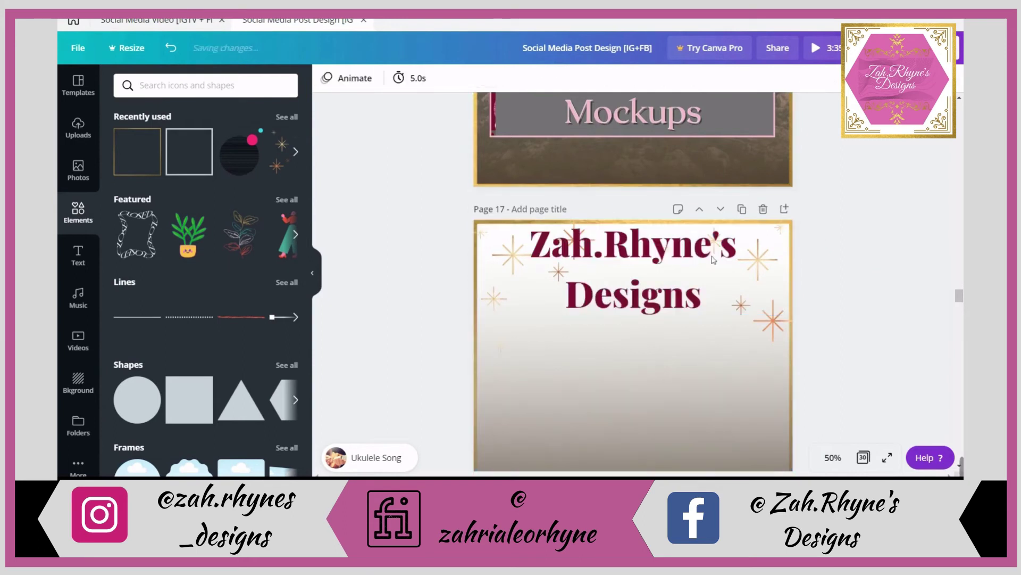
{"action": "scroll", "coordinate": [633, 277], "scroll_direction": "down", "scroll_amount": 2}
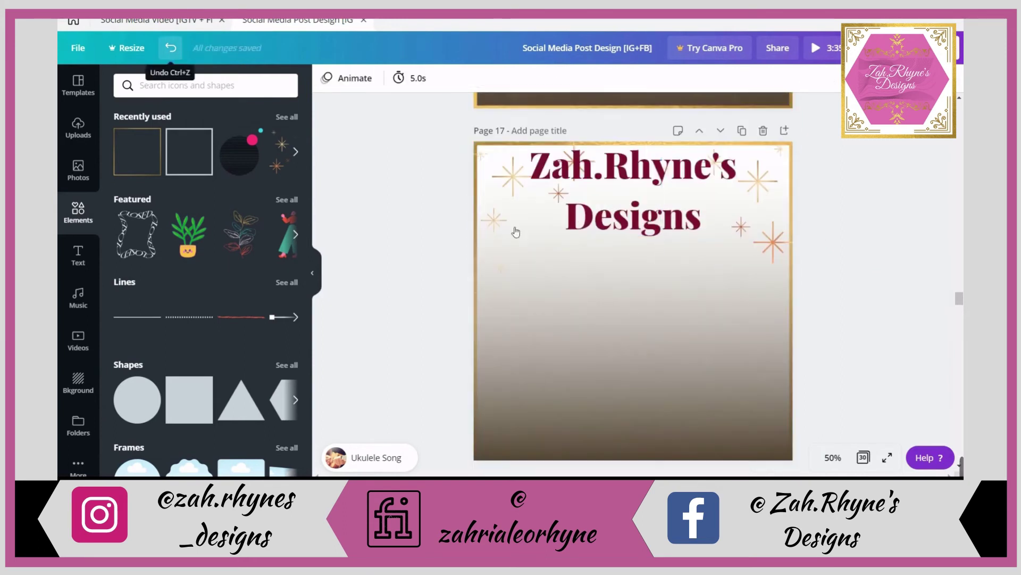
{"action": "left_click", "coordinate": [182, 51]}
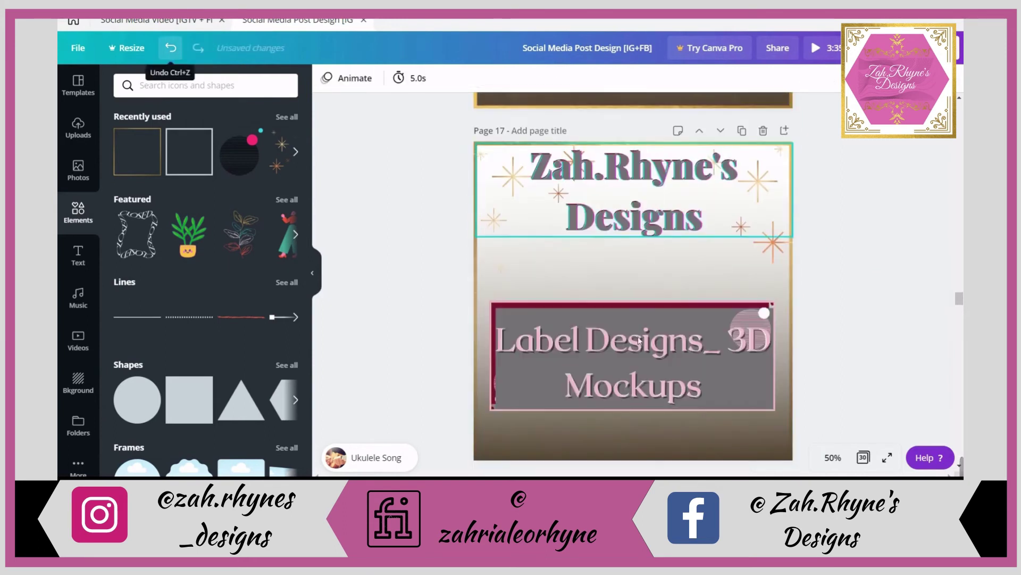
{"action": "left_click", "coordinate": [502, 344]}
{"action": "key", "text": "Delete"}
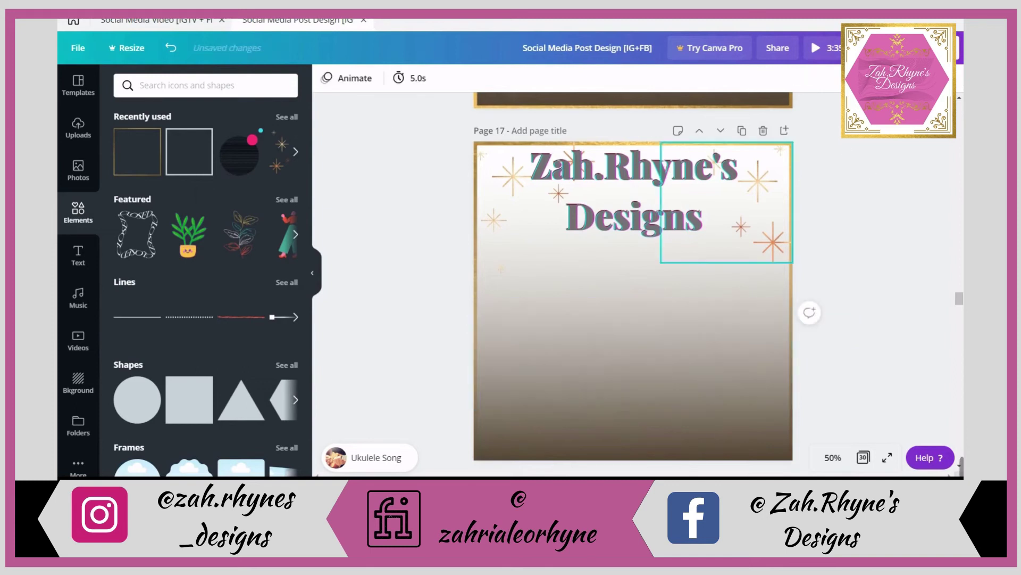
{"action": "left_click", "coordinate": [171, 48]}
Step: Delete the gold frame and both layers of the "Zah.Rhyne's Designs" title from page 17
{"action": "left_click", "coordinate": [708, 282]}
{"action": "key", "text": "Delete"}
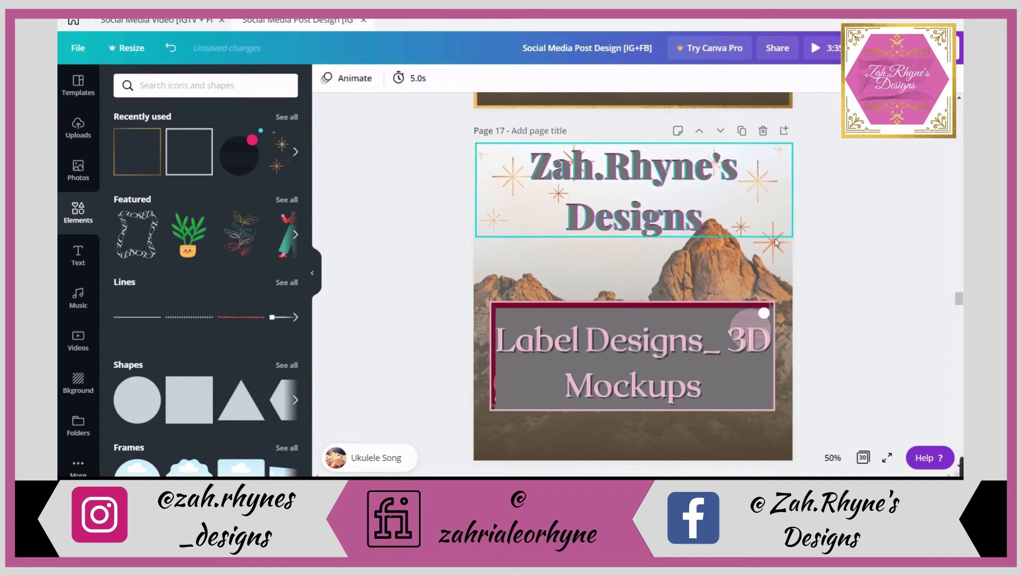
{"action": "left_click", "coordinate": [745, 221]}
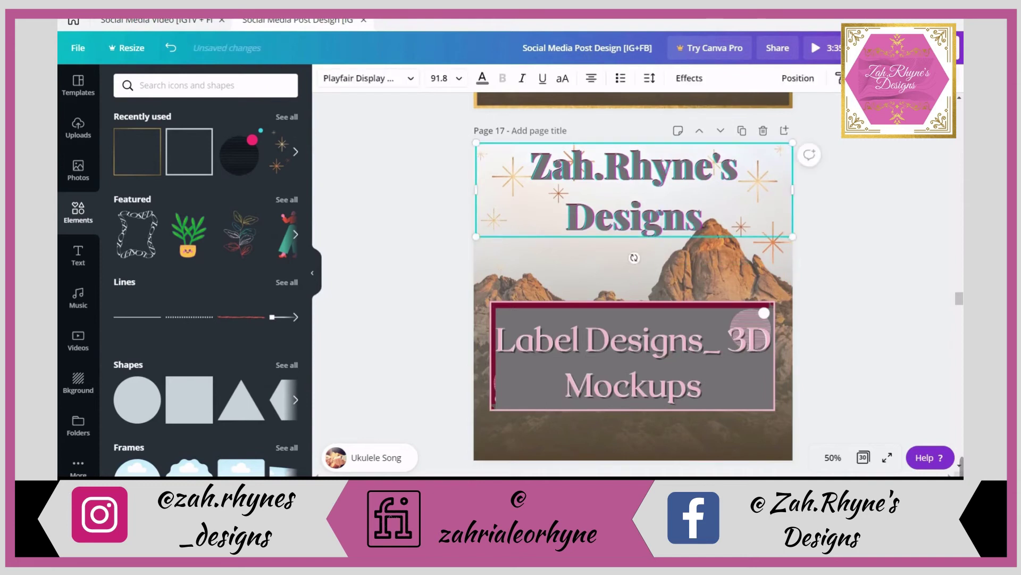
{"action": "key", "text": "alt+shift+l"}
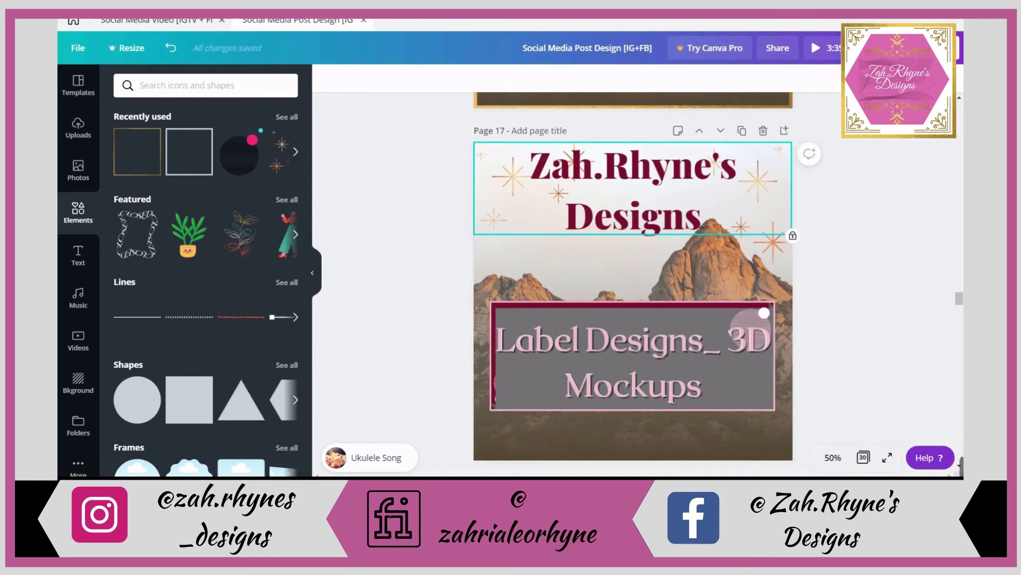
{"action": "key", "text": "Delete"}
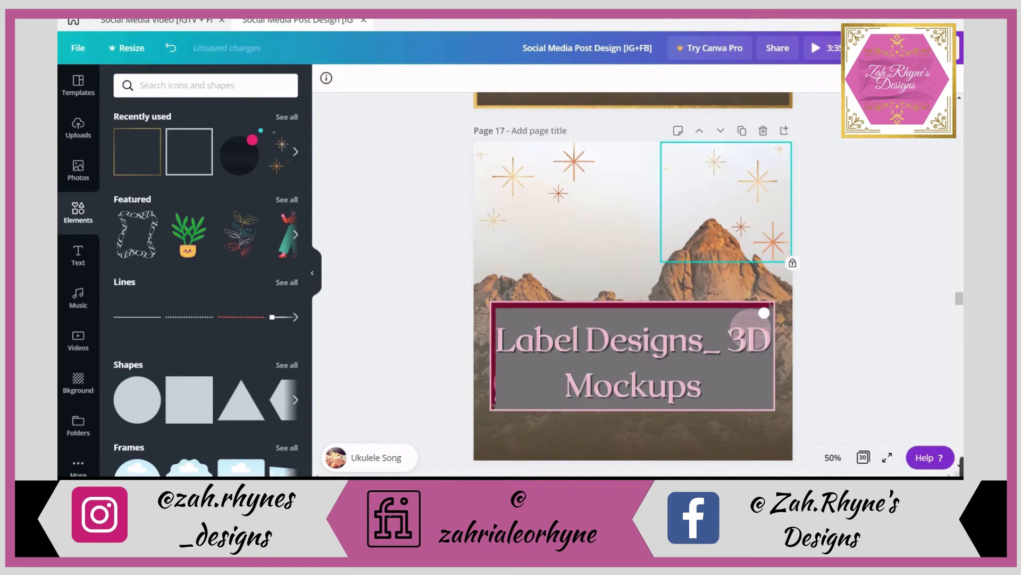
Step: Delete both star graphics from the upper corners of page 17
{"action": "key", "text": "Delete"}
{"action": "left_click", "coordinate": [549, 184]}
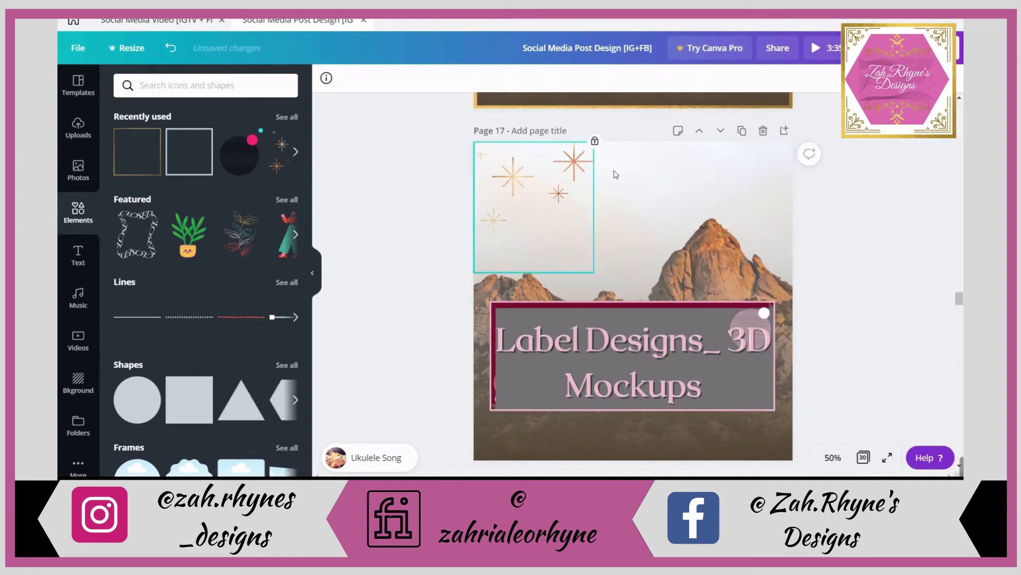
{"action": "key", "text": "alt+shift+l"}
{"action": "key", "text": "Delete"}
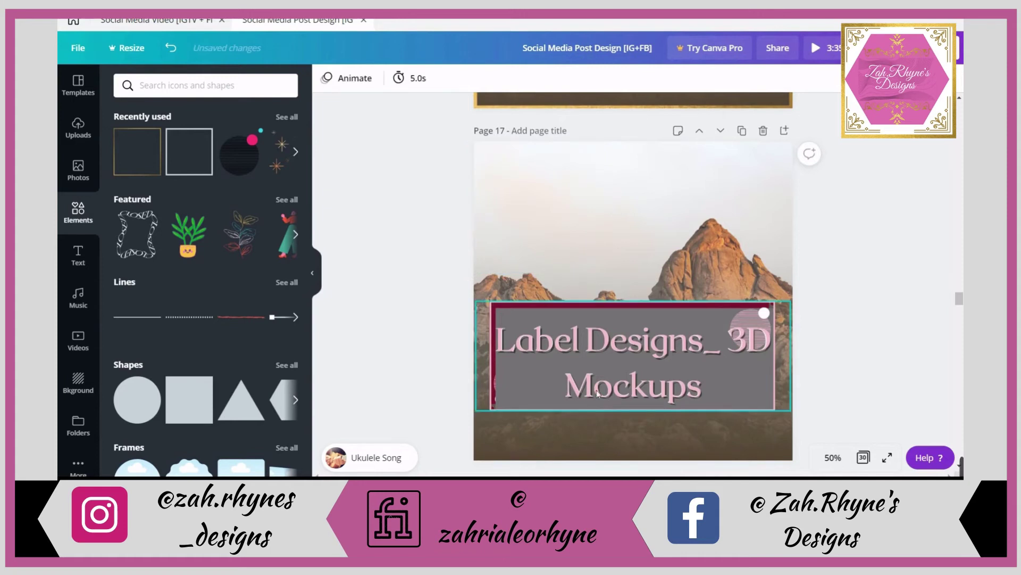
Step: Ungroup the "Label Designs_ 3D Mockups" label box on page 17
{"action": "left_click", "coordinate": [653, 367]}
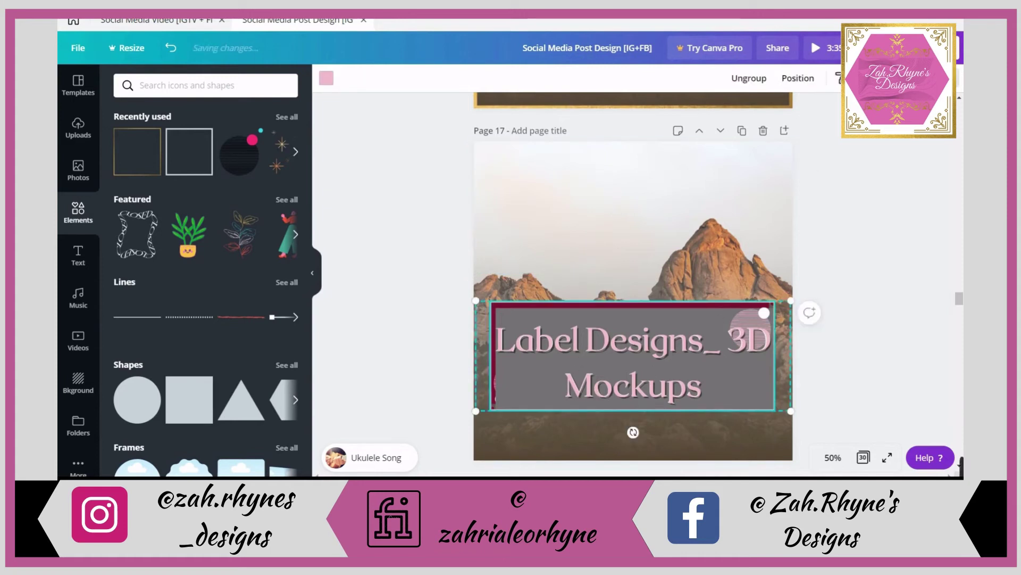
{"action": "key", "text": "ctrl+shift+u"}
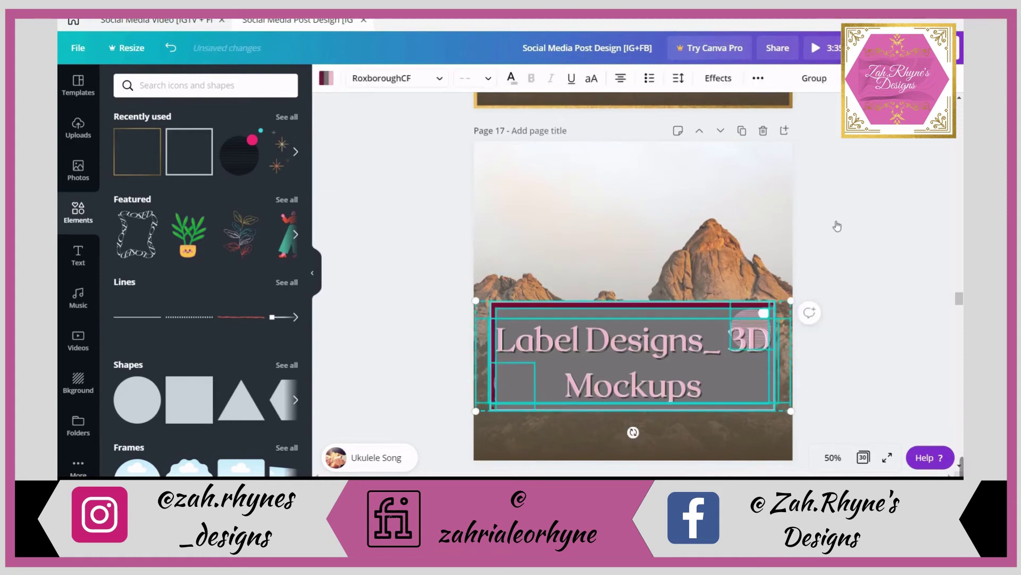
{"action": "left_click", "coordinate": [854, 272]}
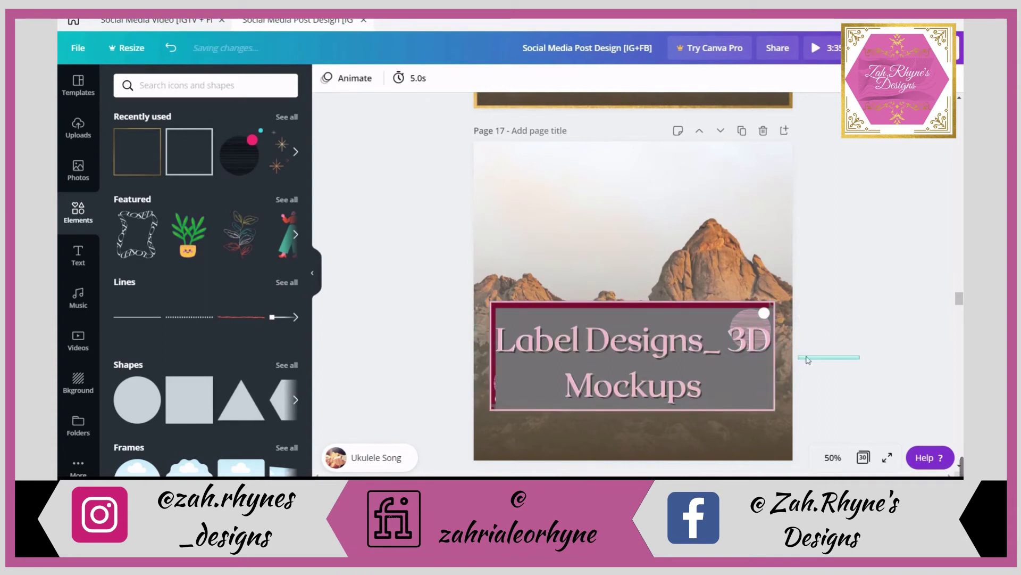
Step: Move the pink outline, both label text layers and the circle ornaments off the box on page 17 and delete them together
{"action": "left_click_drag", "start_coordinate": [742, 347], "coordinate": [718, 166]}
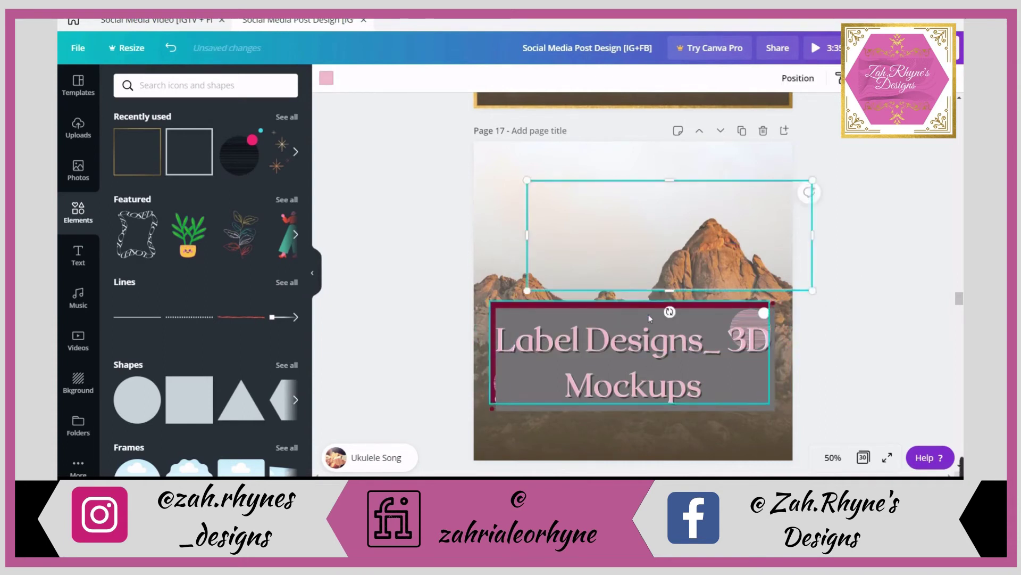
{"action": "left_click_drag", "start_coordinate": [648, 314], "coordinate": [679, 216]}
{"action": "left_click_drag", "start_coordinate": [679, 345], "coordinate": [708, 216]}
{"action": "left_click_drag", "start_coordinate": [750, 327], "coordinate": [753, 223]}
{"action": "left_click", "coordinate": [502, 398]}
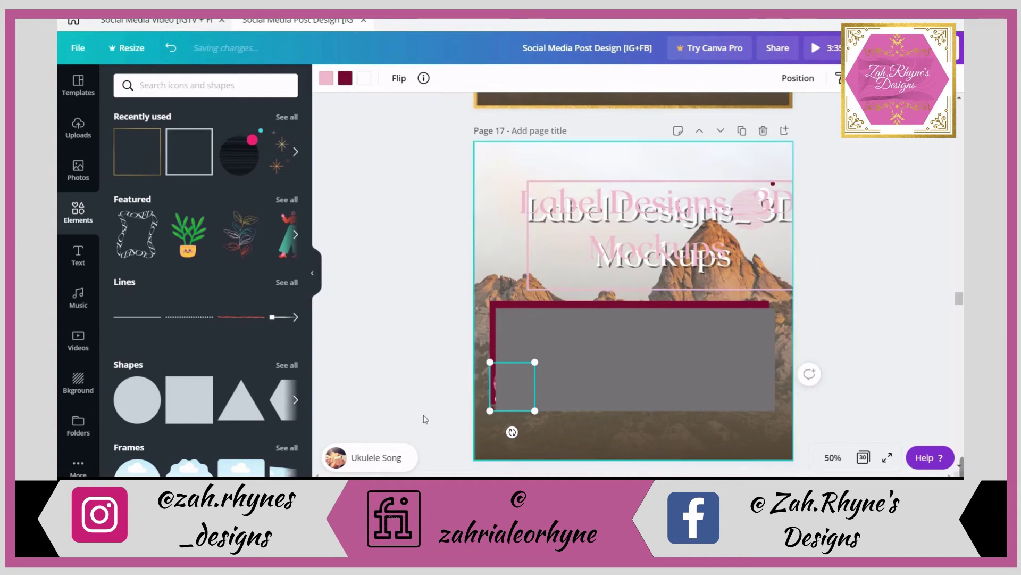
{"action": "left_click_drag", "start_coordinate": [512, 387], "coordinate": [747, 211]}
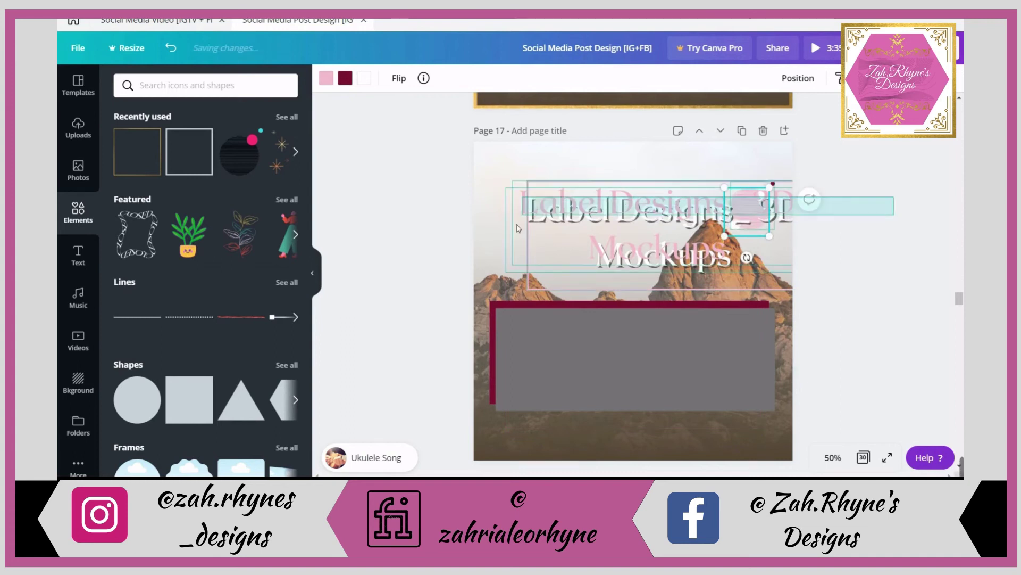
{"action": "left_click", "coordinate": [508, 276]}
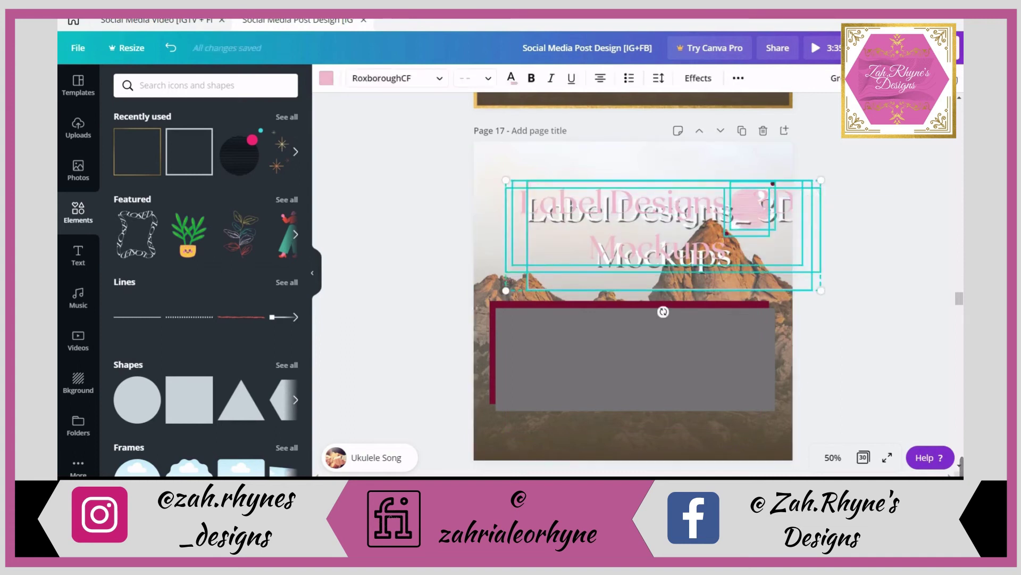
{"action": "key", "text": "Delete"}
Step: Move the gray box down out of the way and enlarge the maroon box into a large near-square panel on page 17
{"action": "left_click", "coordinate": [696, 381]}
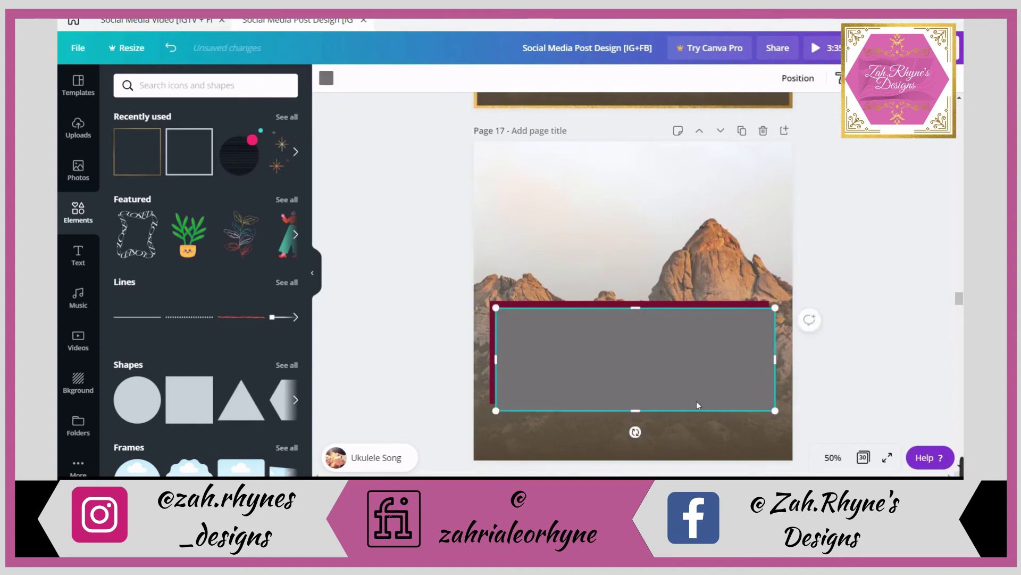
{"action": "left_click_drag", "start_coordinate": [697, 404], "coordinate": [698, 468]}
{"action": "left_click_drag", "start_coordinate": [702, 311], "coordinate": [693, 192]}
{"action": "left_click_drag", "start_coordinate": [621, 269], "coordinate": [629, 446]}
{"action": "left_click_drag", "start_coordinate": [644, 385], "coordinate": [644, 386]}
{"action": "left_click_drag", "start_coordinate": [637, 306], "coordinate": [646, 303]}
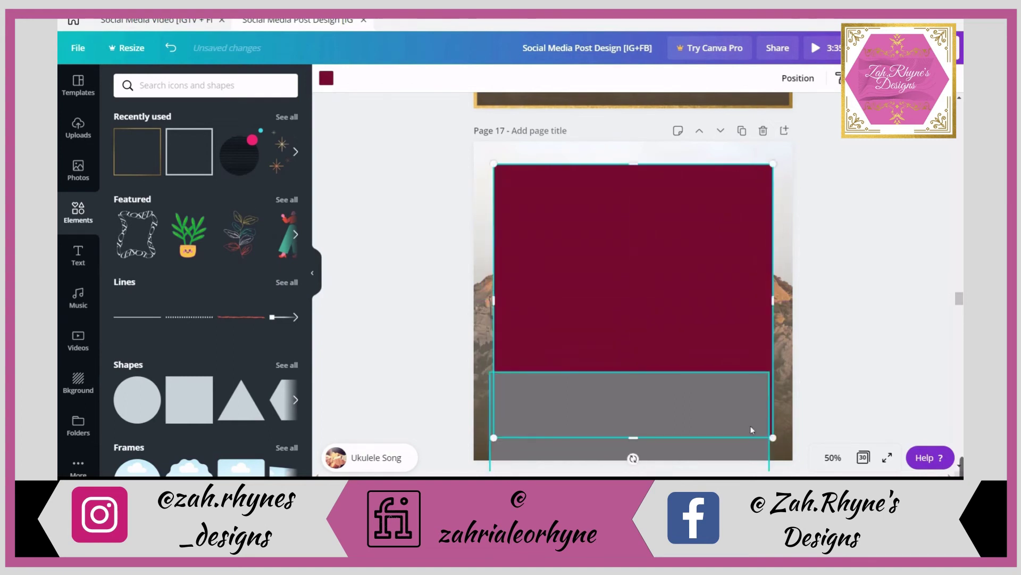
{"action": "left_click_drag", "start_coordinate": [773, 438], "coordinate": [763, 419]}
Step: Delete the gray box from page 17, leaving only the large maroon panel over the photo
{"action": "left_click", "coordinate": [691, 396]}
{"action": "left_click_drag", "start_coordinate": [672, 410], "coordinate": [685, 212]}
{"action": "key", "text": "Delete"}
{"action": "left_click", "coordinate": [600, 325]}
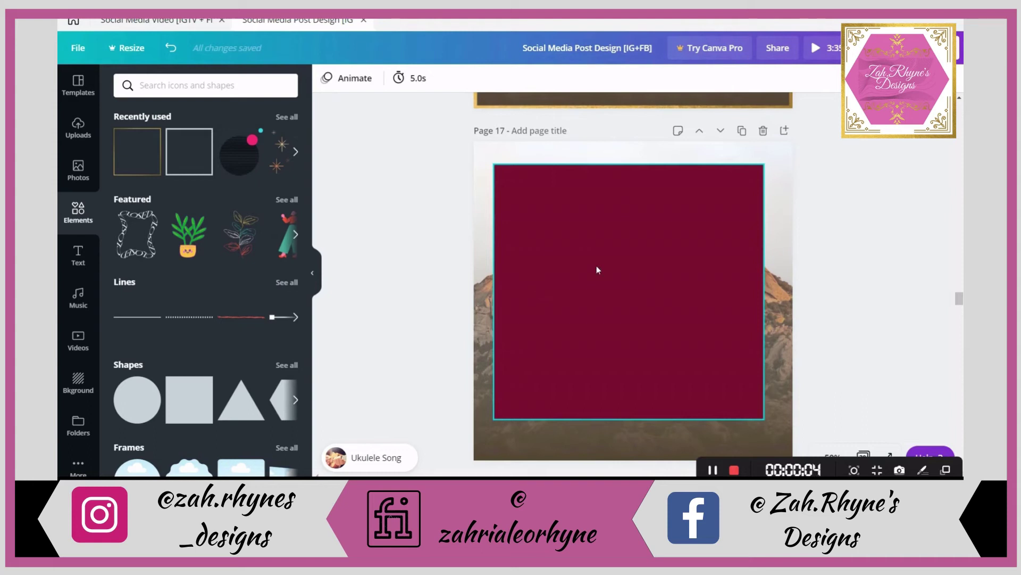
Step: Duplicate the maroon panel with a slight offset down and to the right, and select the panel at the upper left
{"action": "left_click", "coordinate": [596, 266]}
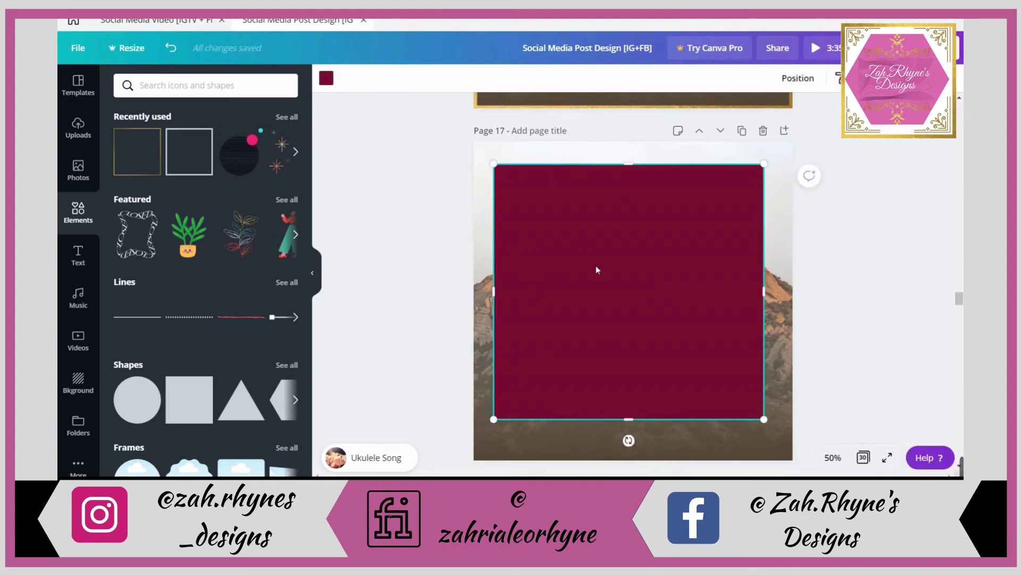
{"action": "left_click_drag", "start_coordinate": [599, 270], "coordinate": [610, 277]}
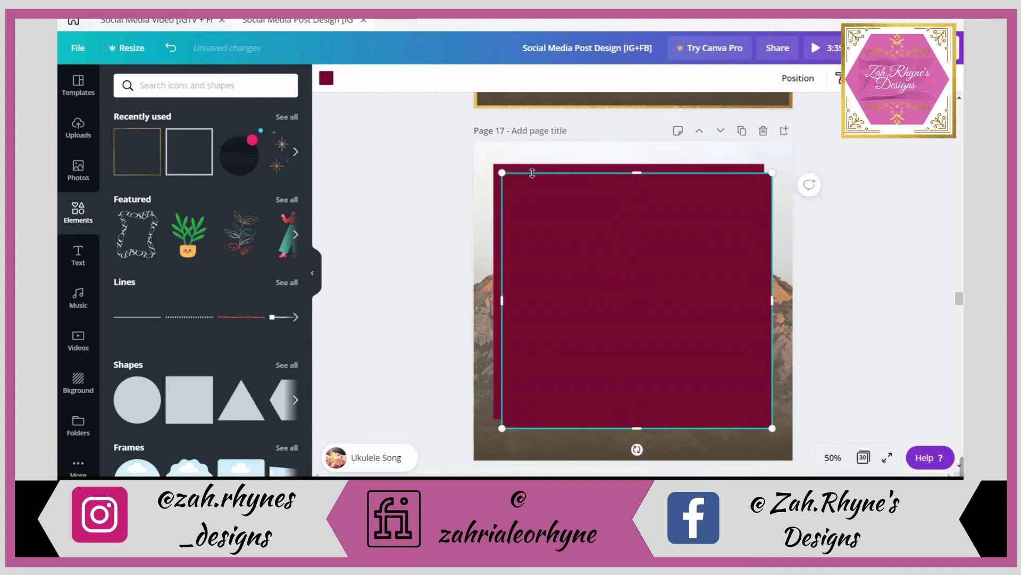
{"action": "left_click", "coordinate": [862, 159]}
{"action": "left_click", "coordinate": [708, 167]}
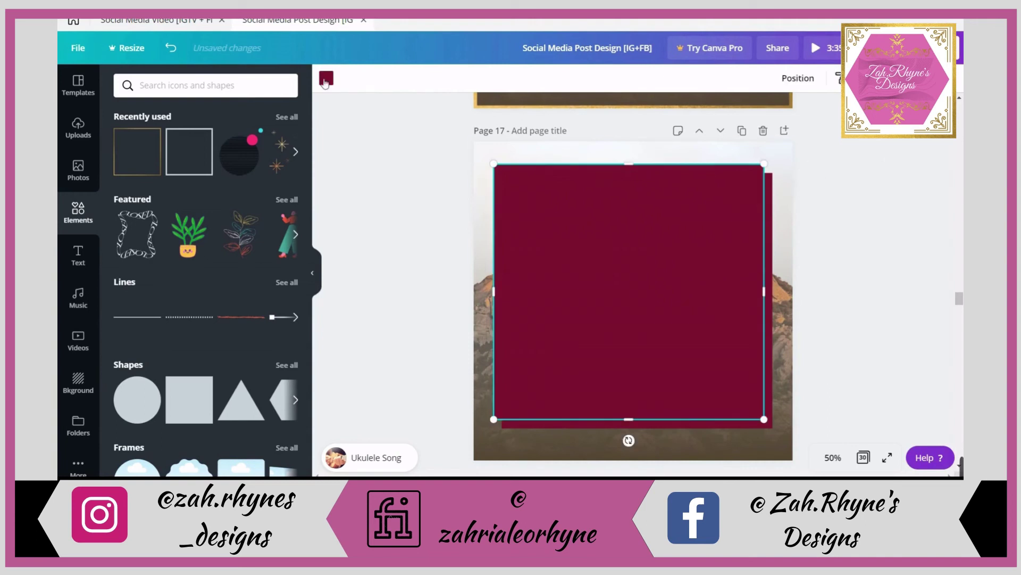
Step: Recolor the upper-left panel black and slightly reduce its opacity
{"action": "left_click", "coordinate": [326, 79]}
{"action": "left_click", "coordinate": [125, 196]}
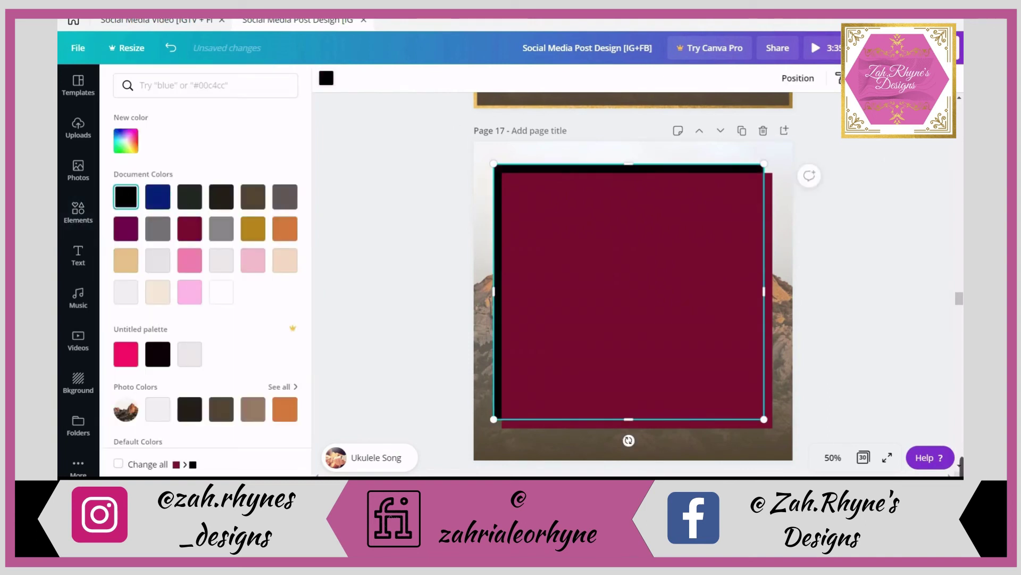
{"action": "left_click", "coordinate": [862, 78]}
{"action": "left_click_drag", "start_coordinate": [824, 109], "coordinate": [811, 111]}
Step: Recolor the front maroon panel with the light gray photo color and group it with the black panel
{"action": "left_click", "coordinate": [569, 198]}
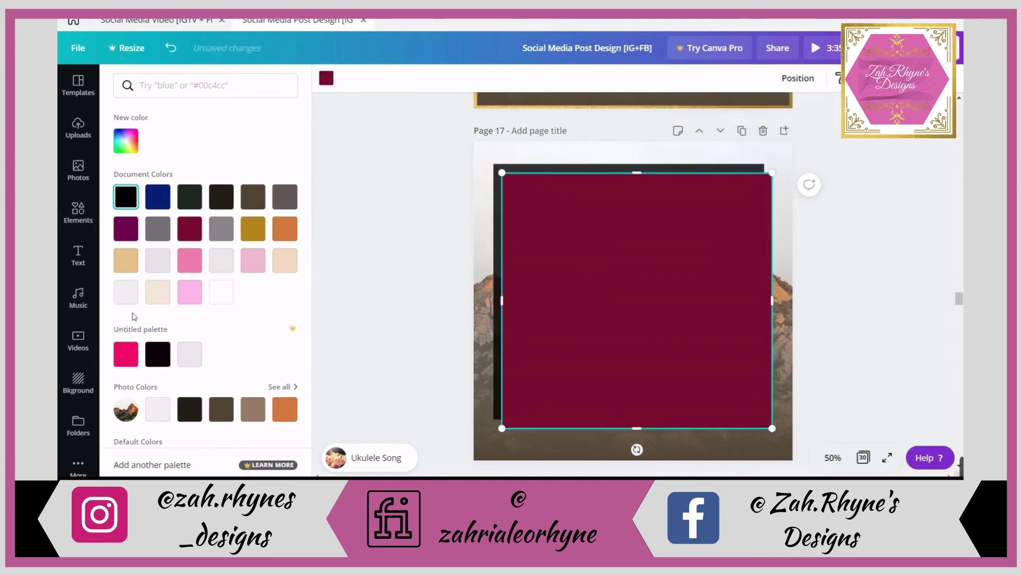
{"action": "left_click", "coordinate": [158, 291]}
{"action": "left_click", "coordinate": [221, 291]}
{"action": "left_click", "coordinate": [163, 407]}
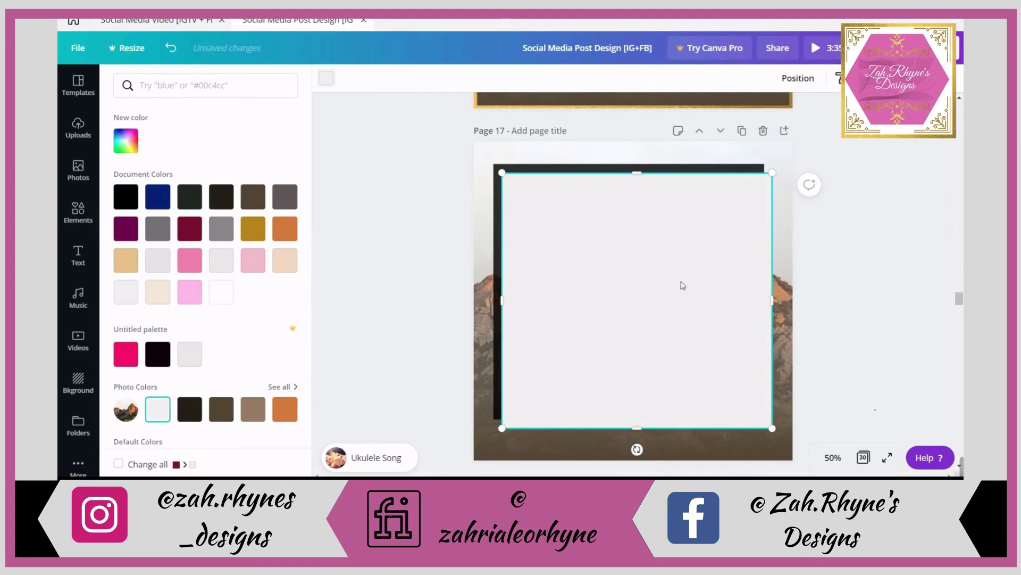
{"action": "left_click", "coordinate": [692, 168], "text": "shift"}
{"action": "left_click", "coordinate": [754, 78]}
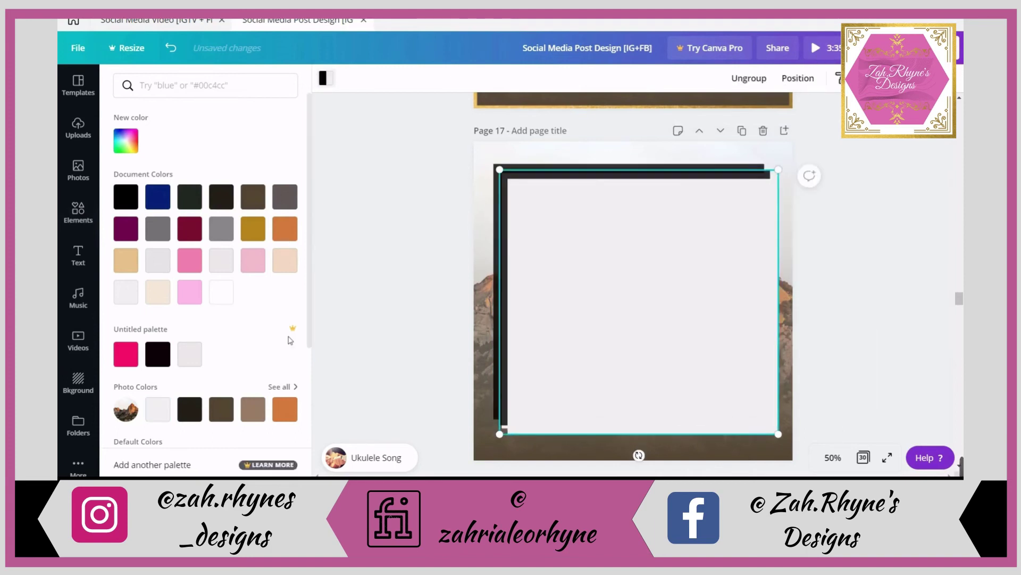
Step: Insert the recently used plain square outline on page 17 and move the extra copy of the grouped panels off the page
{"action": "left_click", "coordinate": [79, 211]}
{"action": "left_click", "coordinate": [190, 153]}
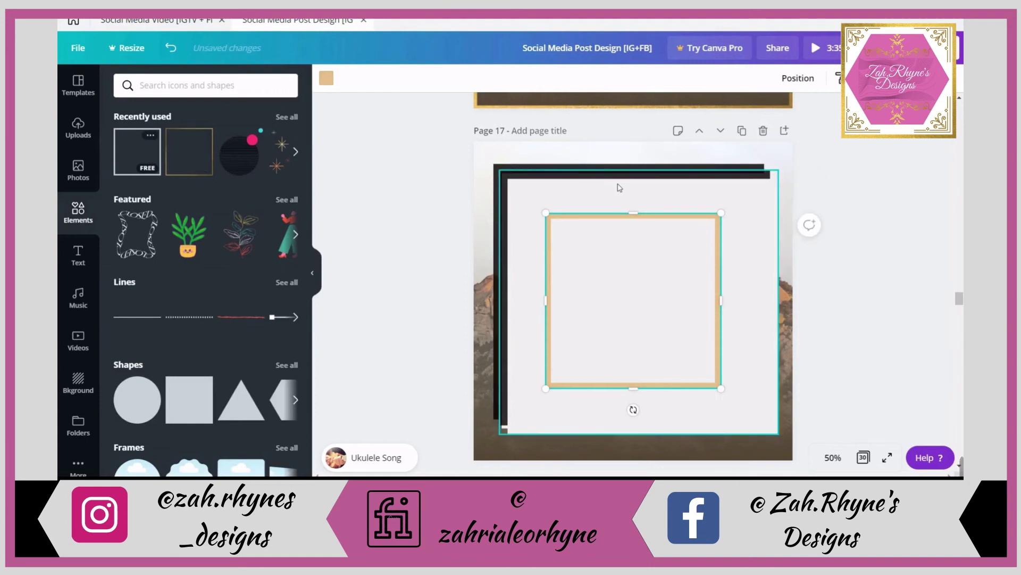
{"action": "mouse_move", "coordinate": [667, 195]}
{"action": "left_mouse_down"}
{"action": "mouse_move", "coordinate": [773, 195]}
{"action": "mouse_move", "coordinate": [660, 189]}
{"action": "left_mouse_up"}
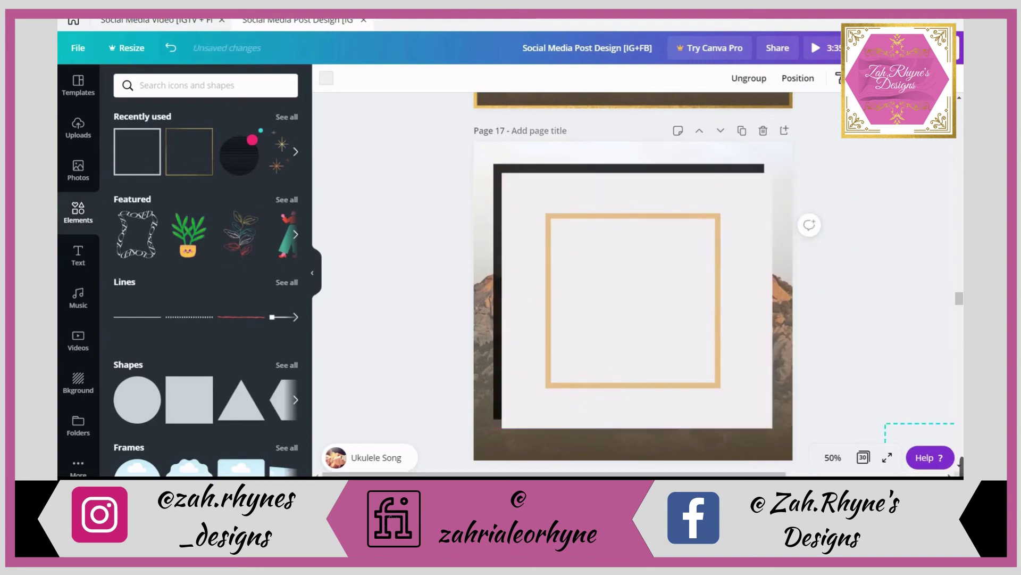
{"action": "key", "text": "Escape"}
Step: Move the tan square outline to the page's upper-left corner and stretch it to 1,080 wide and the full page height
{"action": "left_click", "coordinate": [726, 374]}
{"action": "left_click", "coordinate": [718, 372]}
{"action": "left_click_drag", "start_coordinate": [720, 388], "coordinate": [868, 289]}
{"action": "left_click_drag", "start_coordinate": [727, 268], "coordinate": [653, 199]}
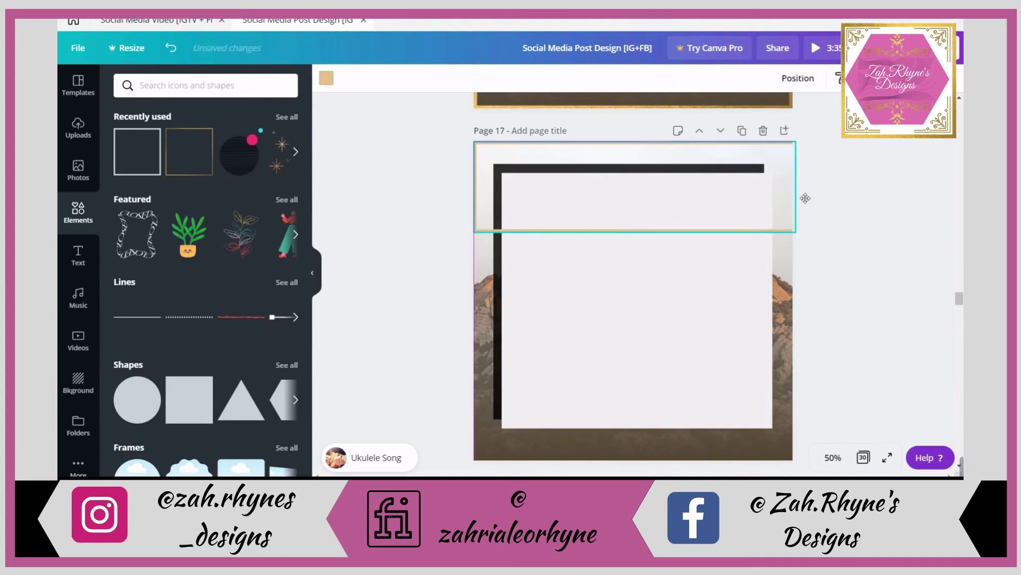
{"action": "left_click_drag", "start_coordinate": [804, 192], "coordinate": [801, 191]}
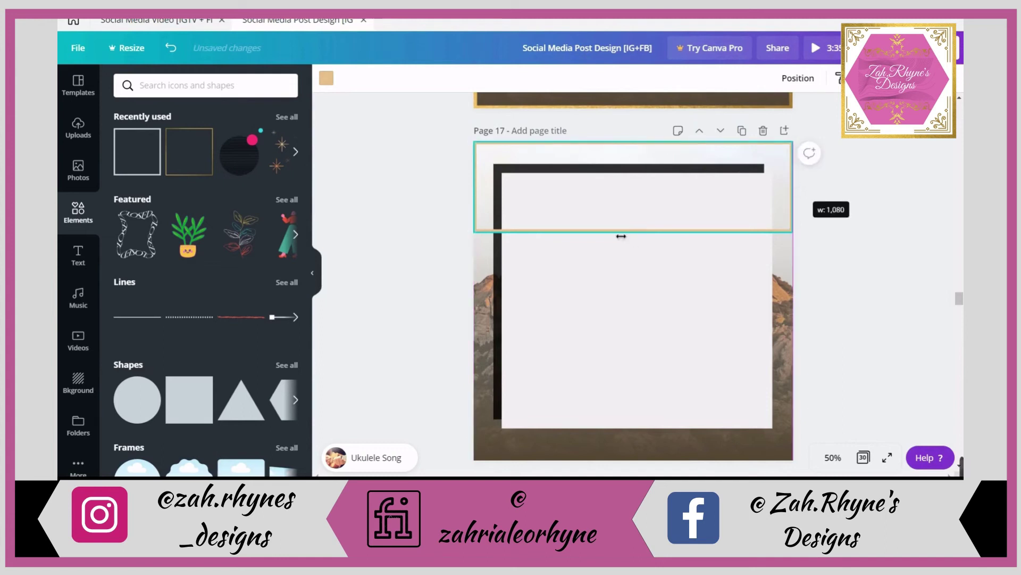
{"action": "left_click_drag", "start_coordinate": [641, 234], "coordinate": [623, 471]}
Step: Fine-tune the tan outline's size and position so it lines up with the edges of page 17
{"action": "left_click", "coordinate": [854, 420]}
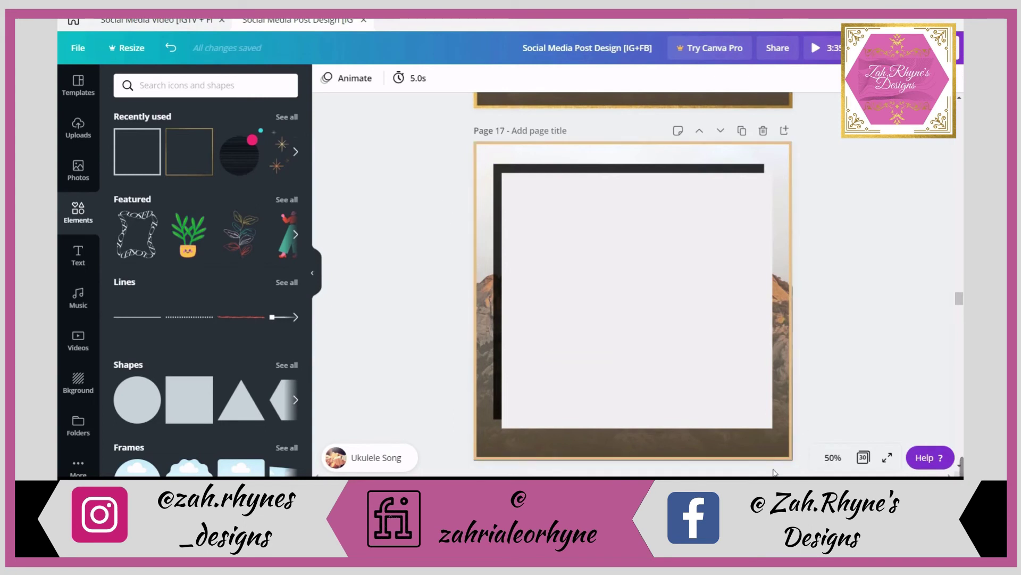
{"action": "left_click", "coordinate": [793, 458]}
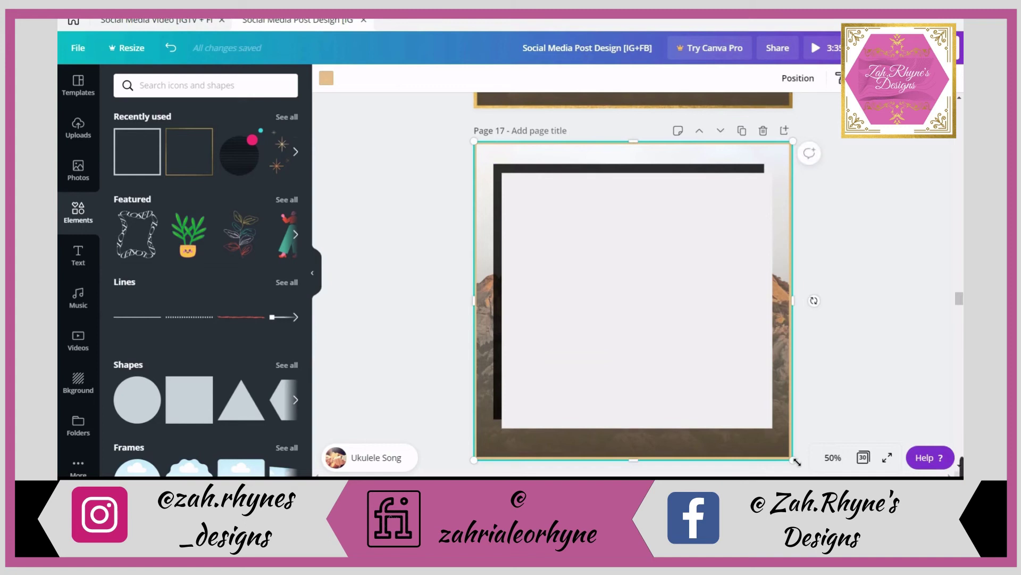
{"action": "left_click_drag", "start_coordinate": [796, 461], "coordinate": [806, 470]}
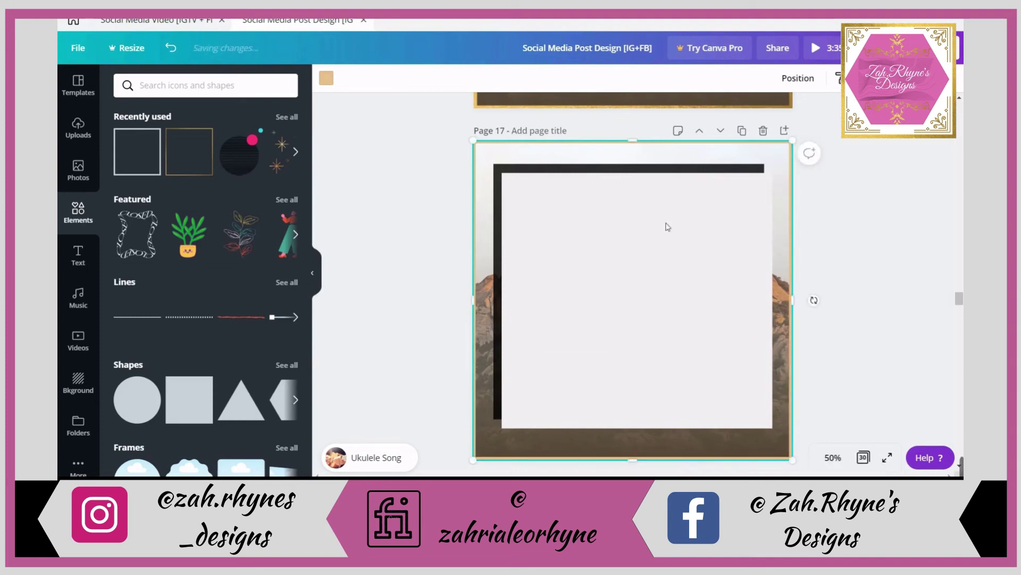
{"action": "left_click_drag", "start_coordinate": [645, 239], "coordinate": [646, 234]}
Step: Recolor the page 17 border outline white
{"action": "left_click", "coordinate": [326, 79]}
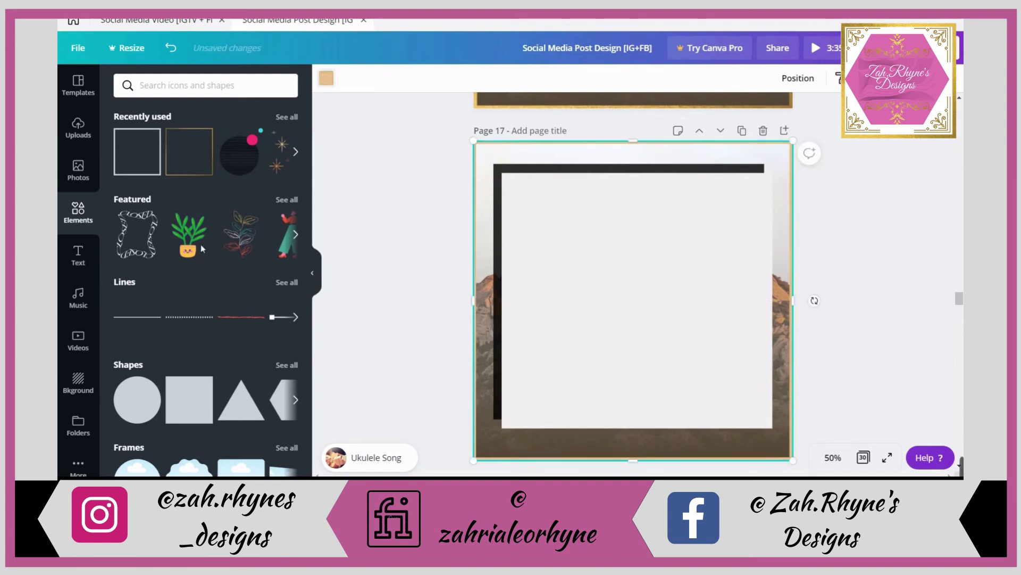
{"action": "left_click", "coordinate": [222, 292]}
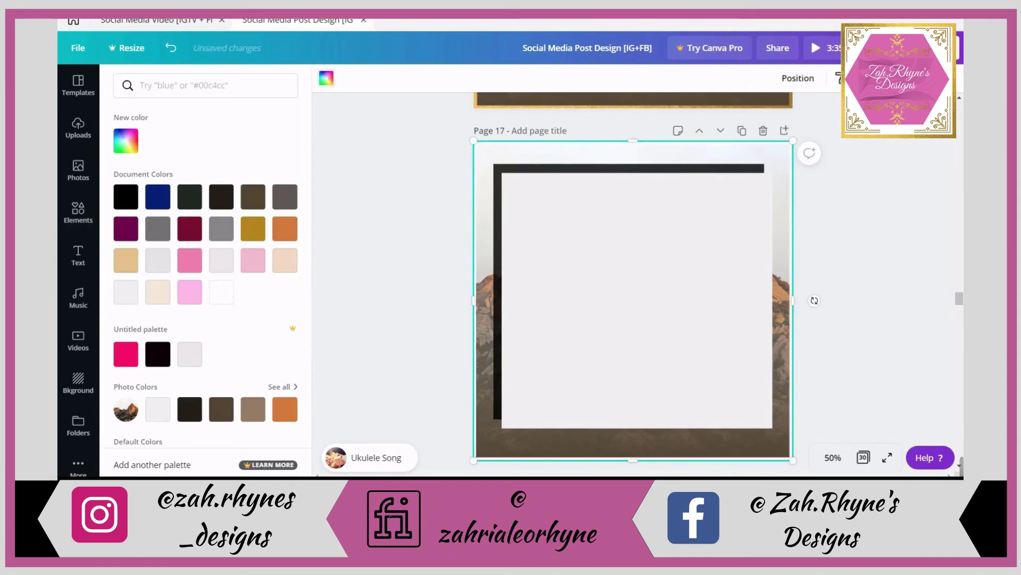
{"action": "left_click", "coordinate": [862, 258]}
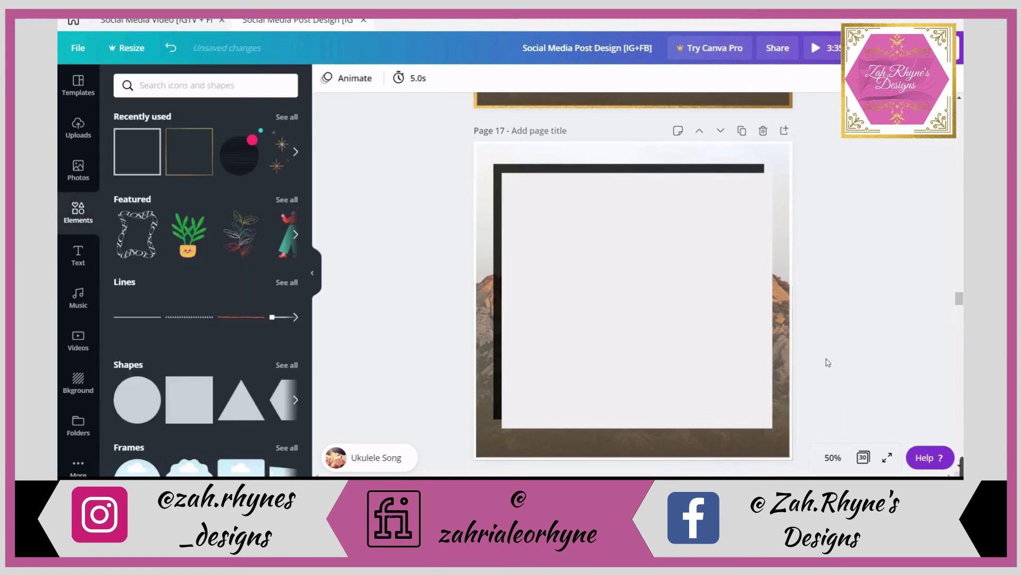
Step: Review the page 17 backdrop against the label box designs on pages 15 and 16
{"action": "scroll", "coordinate": [853, 264], "scroll_direction": "up", "scroll_amount": 5}
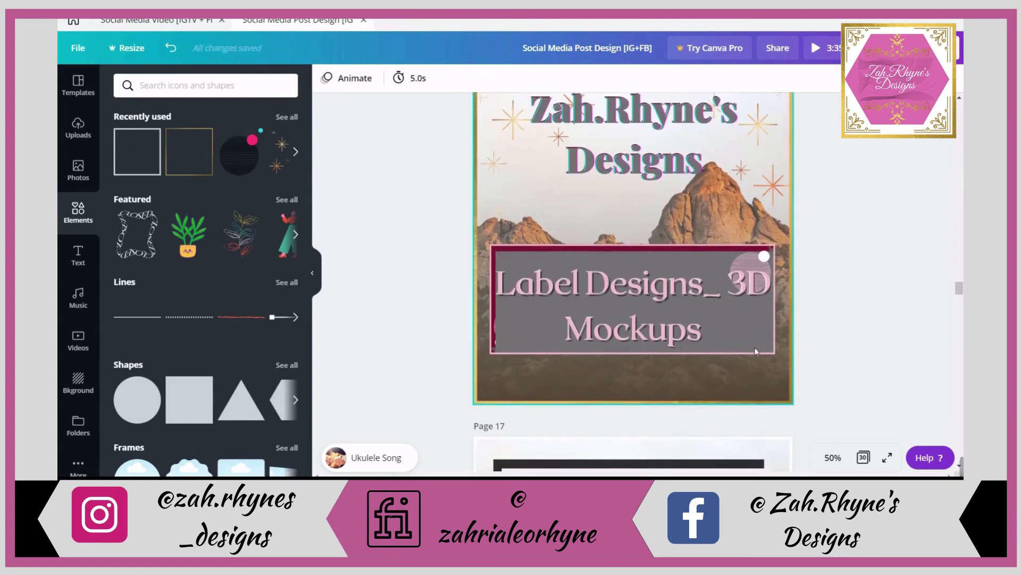
{"action": "scroll", "coordinate": [755, 352], "scroll_direction": "down", "scroll_amount": 5}
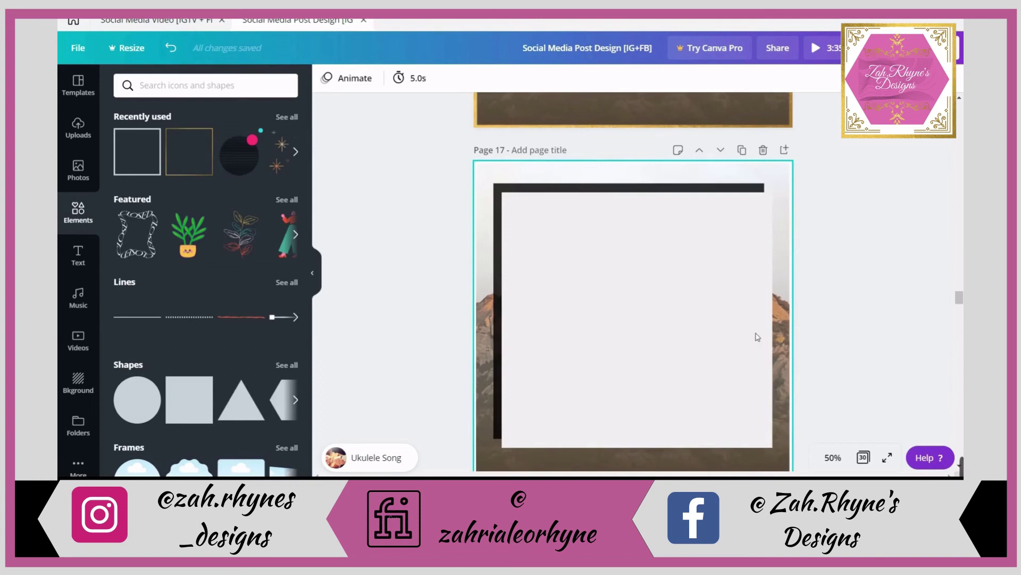
{"action": "scroll", "coordinate": [761, 344], "scroll_direction": "up", "scroll_amount": 5}
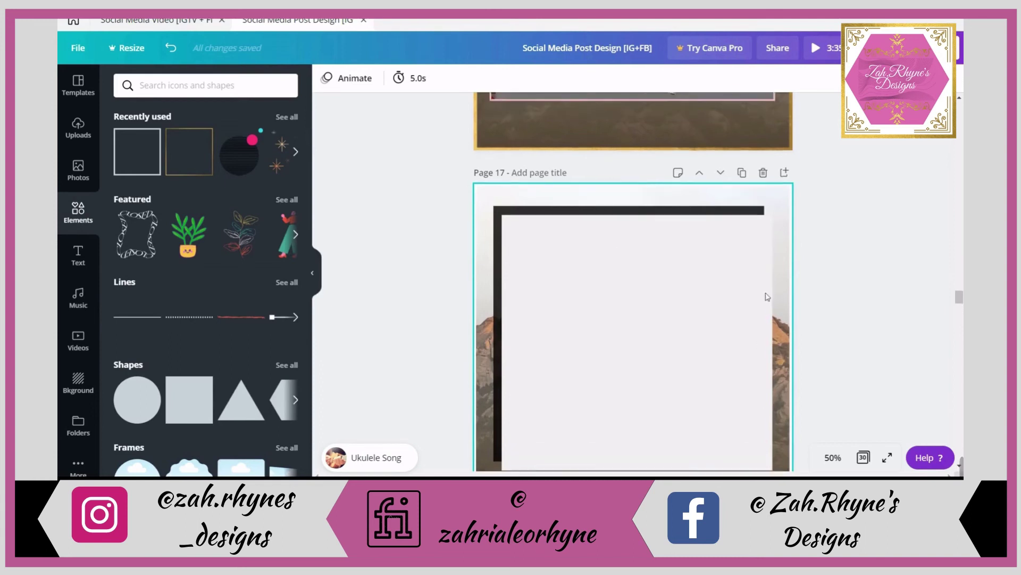
{"action": "scroll", "coordinate": [751, 296], "scroll_direction": "up", "scroll_amount": 7}
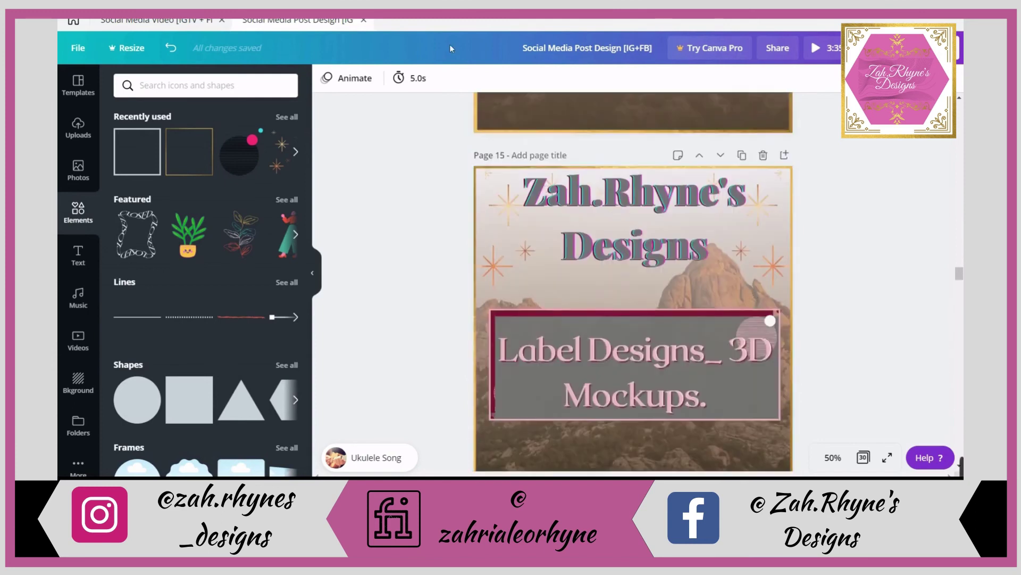
{"action": "scroll", "coordinate": [658, 334], "scroll_direction": "down", "scroll_amount": 3}
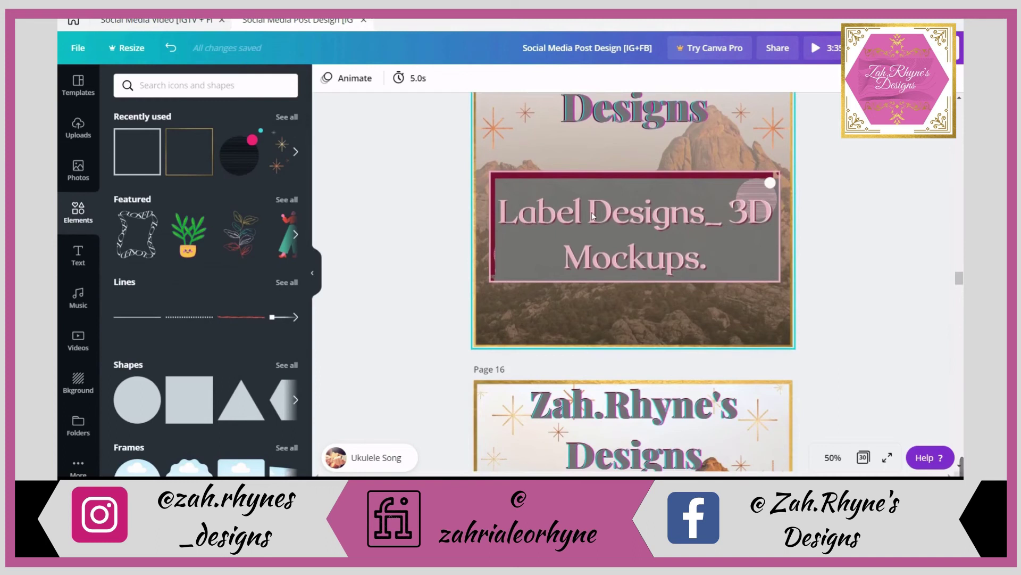
{"action": "scroll", "coordinate": [615, 270], "scroll_direction": "down", "scroll_amount": 5}
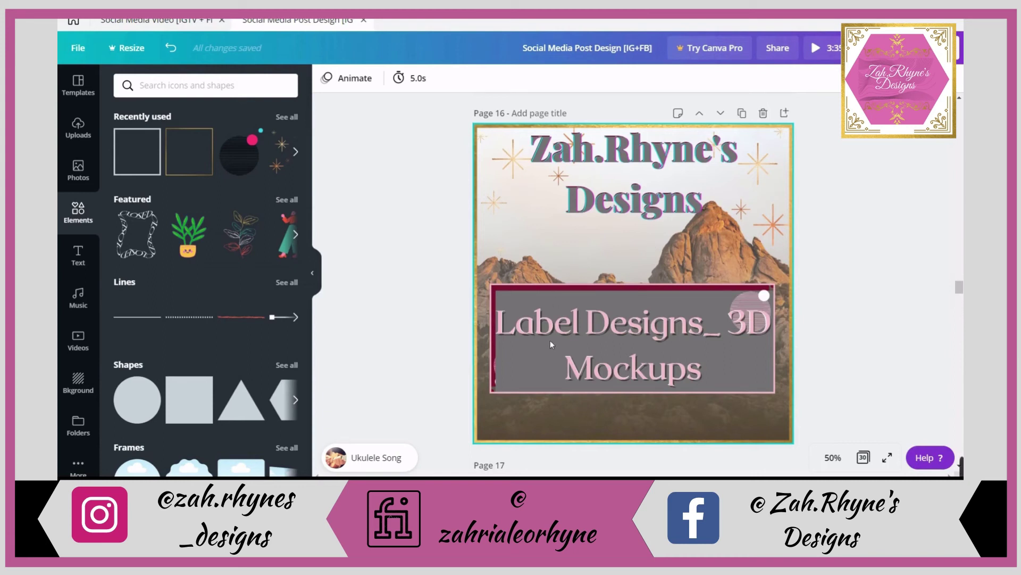
{"action": "scroll", "coordinate": [551, 343], "scroll_direction": "up", "scroll_amount": 2}
{"action": "scroll", "coordinate": [548, 351], "scroll_direction": "down", "scroll_amount": 9}
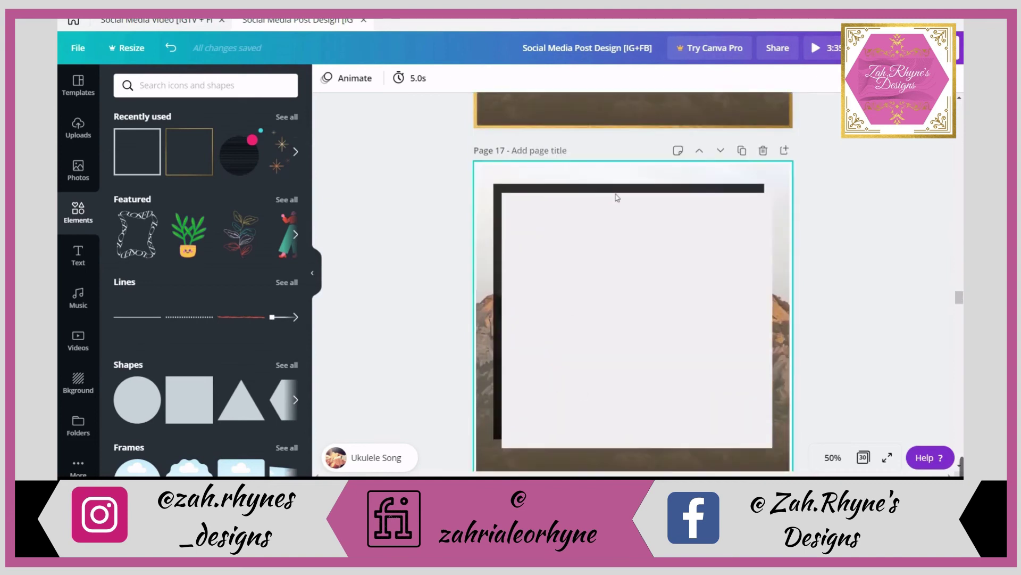
{"action": "scroll", "coordinate": [660, 242], "scroll_direction": "up", "scroll_amount": 9}
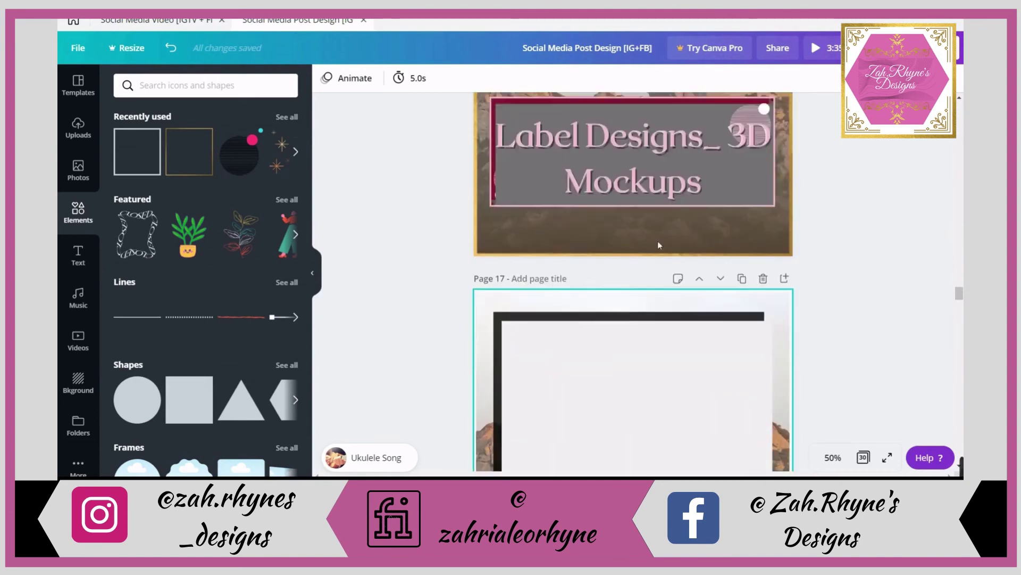